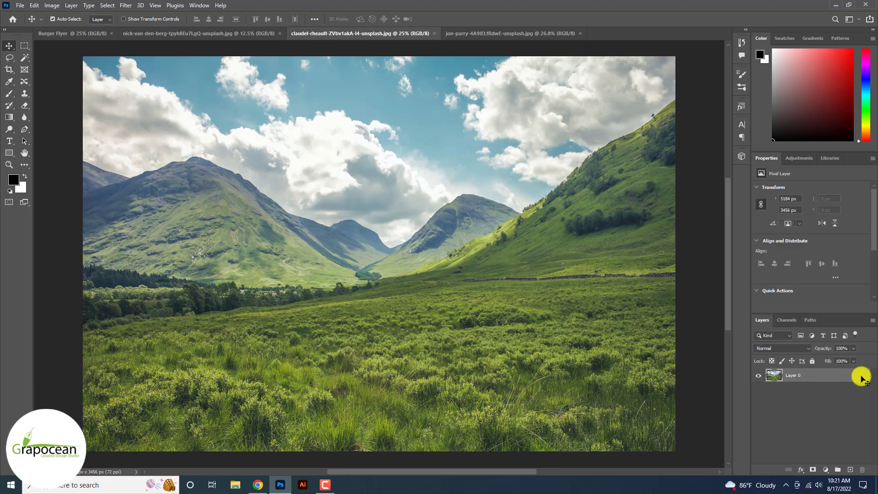
Step: Place the mountain valley photo in the Burger Flyer document and scale it to 122.36% so it covers the page
drag(197, 91, 364, 322)
scroll(364, 322, down, 2)
key(ctrl+t)
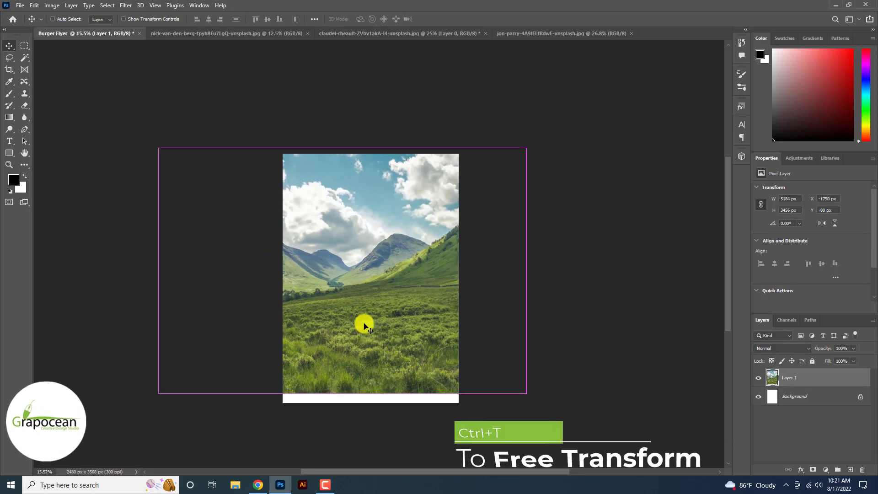
drag(526, 393, 549, 400)
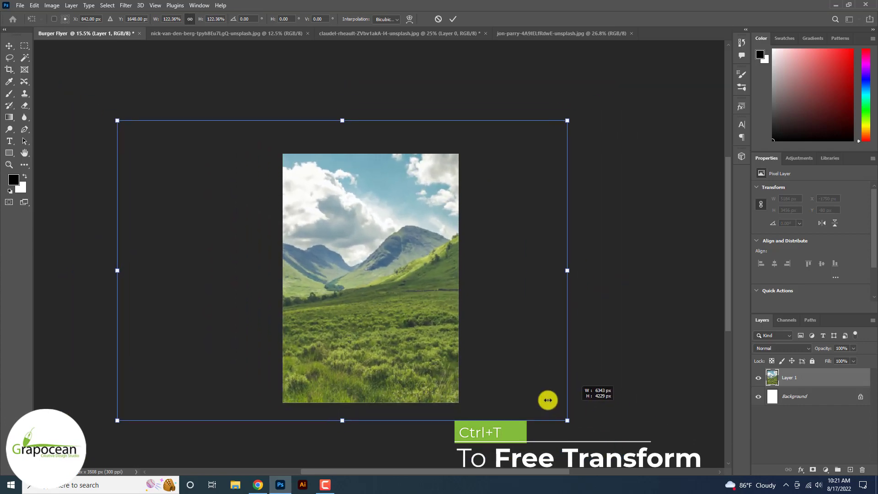
mouse_move(368, 361)
mouse_down()
mouse_move(374, 317)
mouse_move(384, 361)
mouse_move(364, 353)
mouse_up()
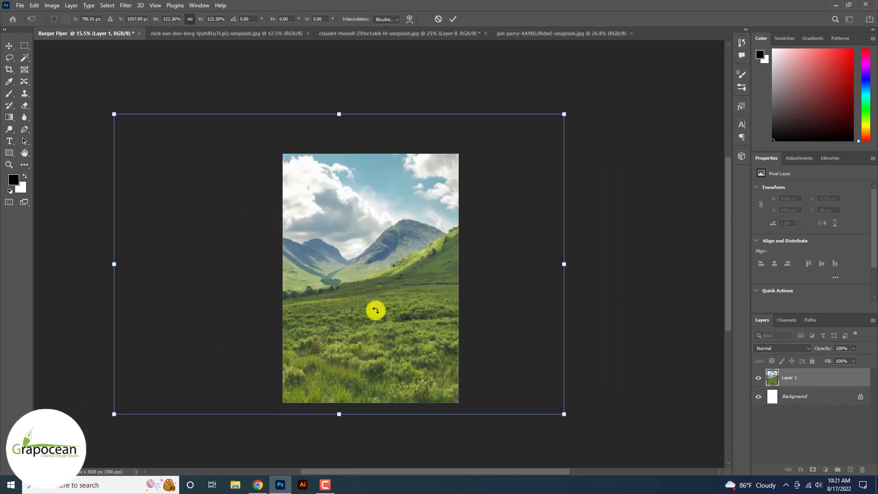
scroll(453, 20, up, 3)
scroll(453, 21, up, 3)
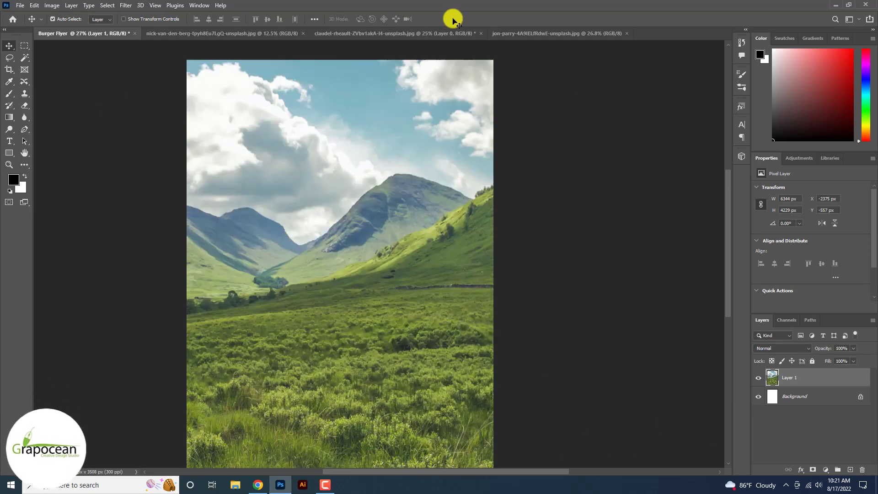
Step: Delete the mountain valley photo layer from the Burger Flyer document
click(185, 33)
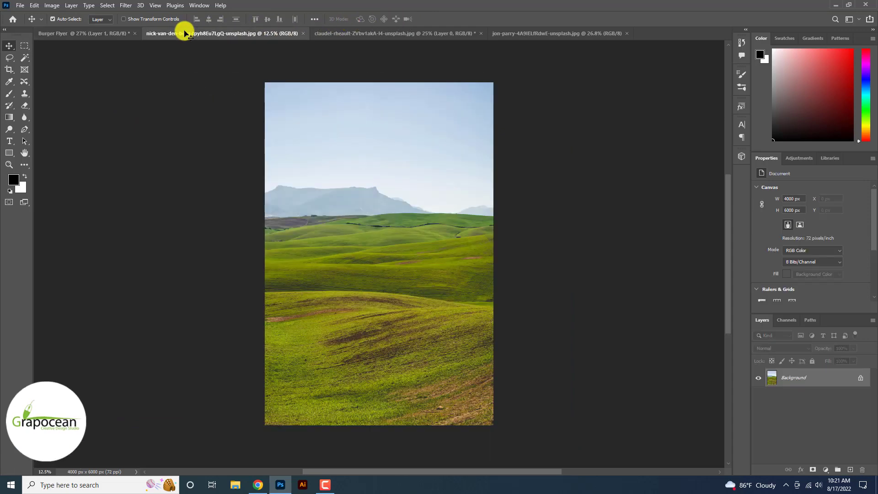
click(101, 34)
drag(384, 297, 426, 321)
key(Delete)
Step: Place the rolling green hills photo in the Burger Flyer document, scaled to 76.60% and covering the whole page
click(391, 34)
click(503, 33)
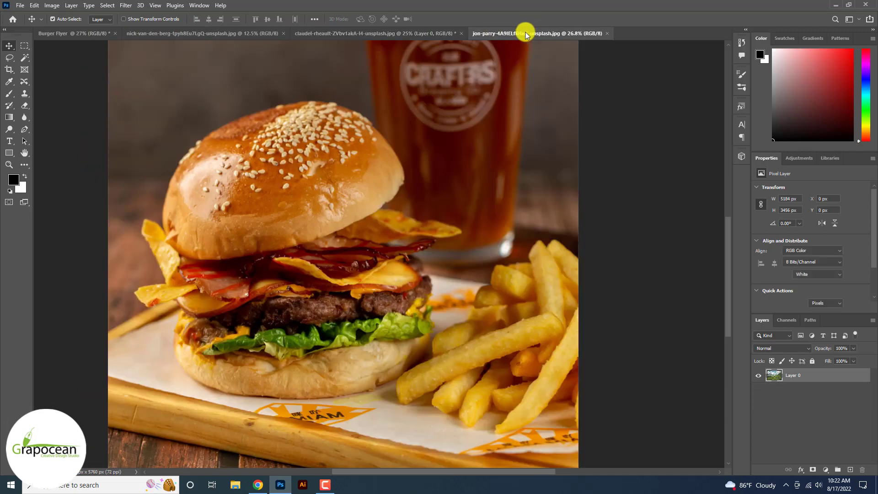
click(327, 33)
click(233, 31)
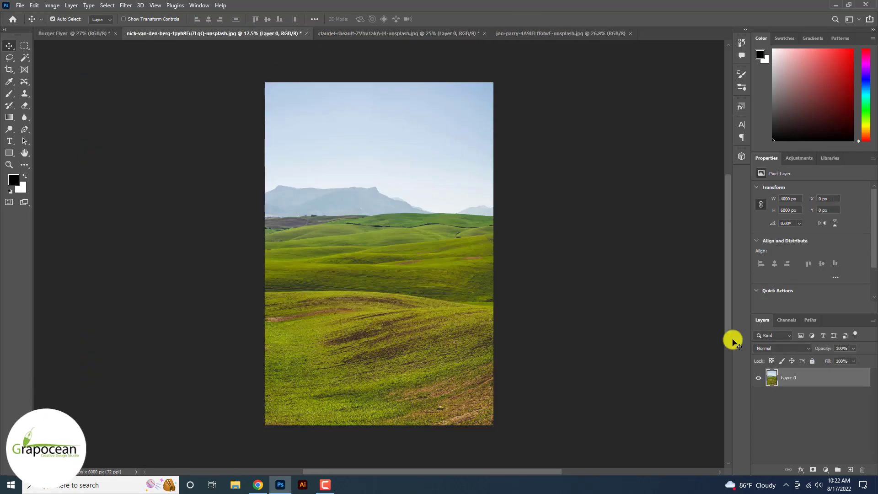
drag(363, 192, 317, 303)
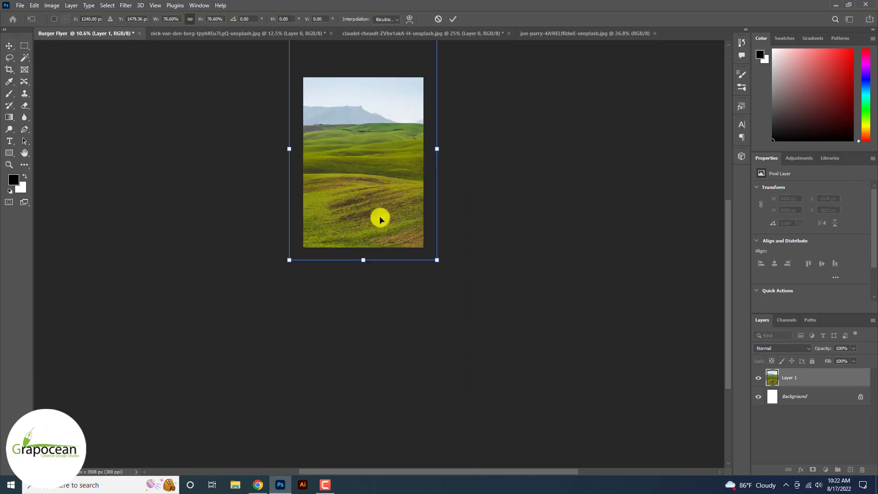
click(452, 19)
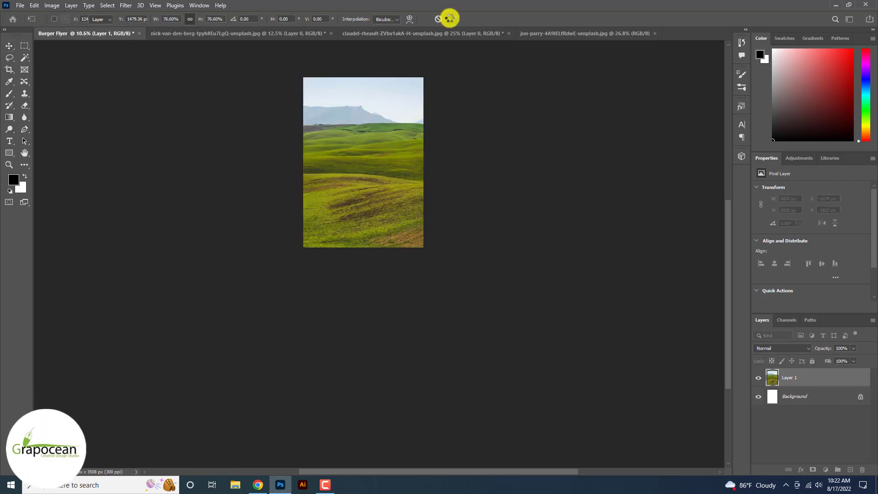
scroll(450, 19, up, 10)
scroll(353, 183, down, 5)
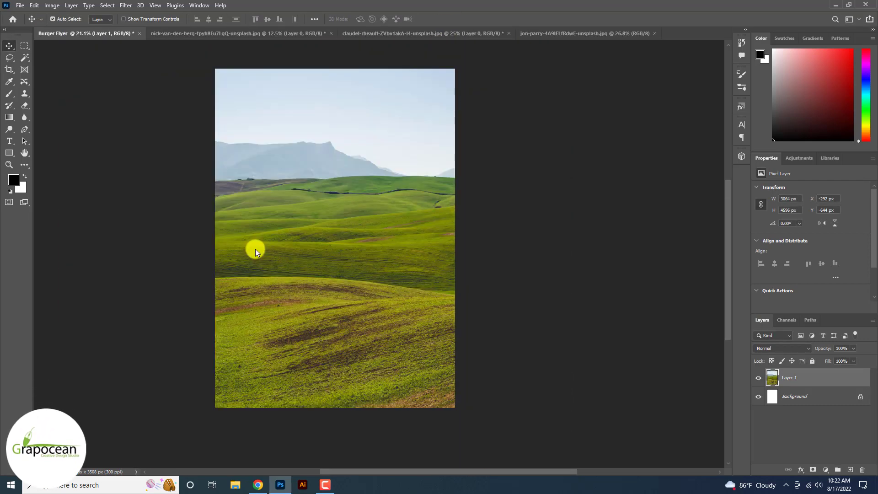
Step: Lasso the foreground hill along its crest down to the page's lower edge and delete that area from the hills layer
click(10, 60)
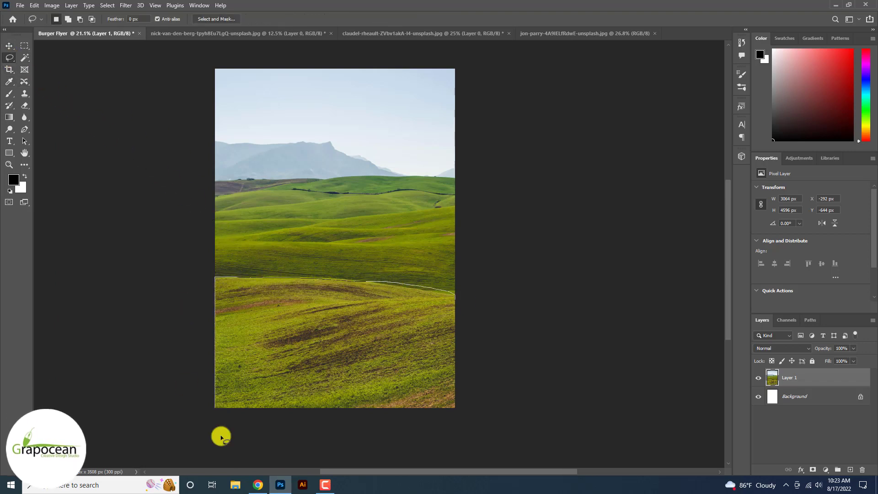
drag(222, 438, 208, 411)
key(Delete)
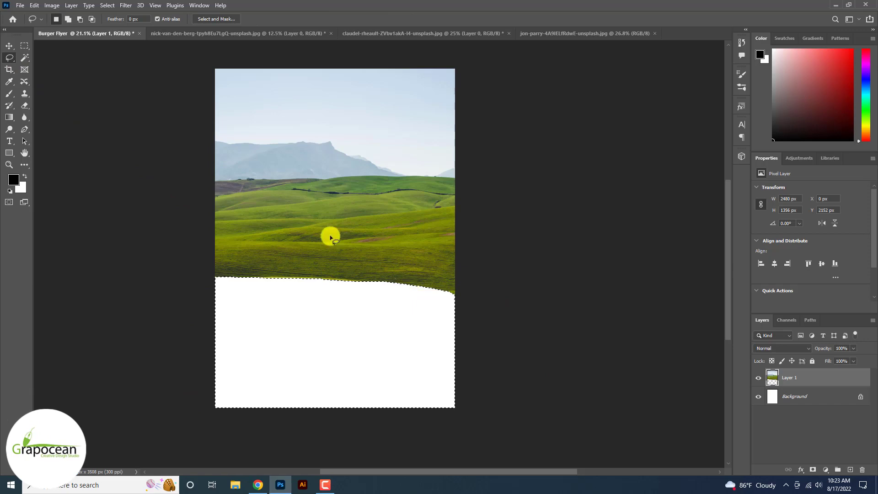
Step: Bring the mountain valley photo into the Burger Flyer document and place its layer beneath the hills layer
click(364, 35)
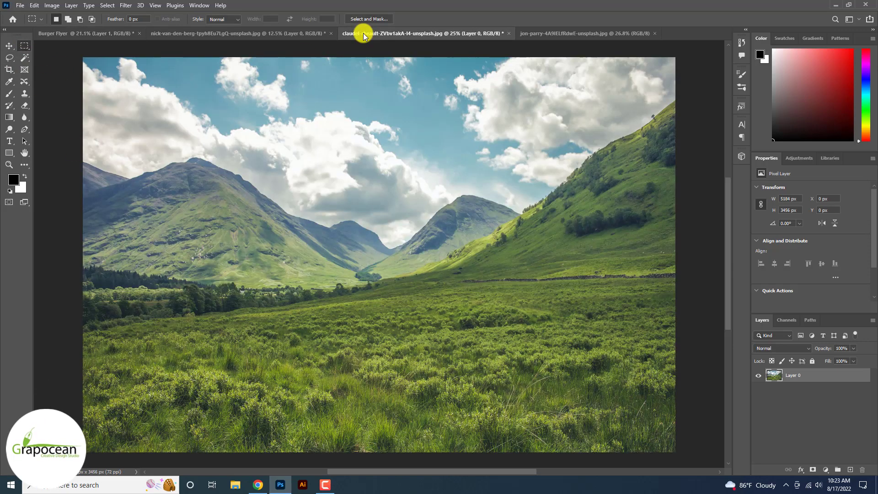
click(8, 45)
drag(260, 92, 372, 251)
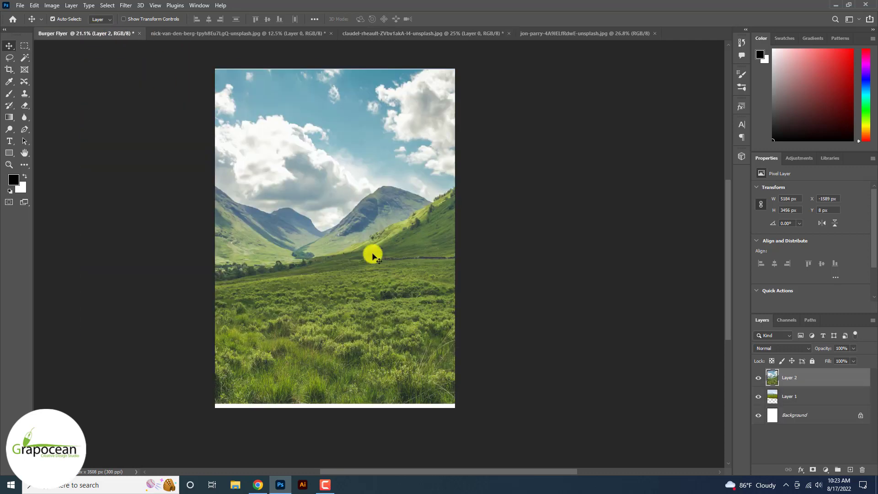
drag(817, 378, 815, 405)
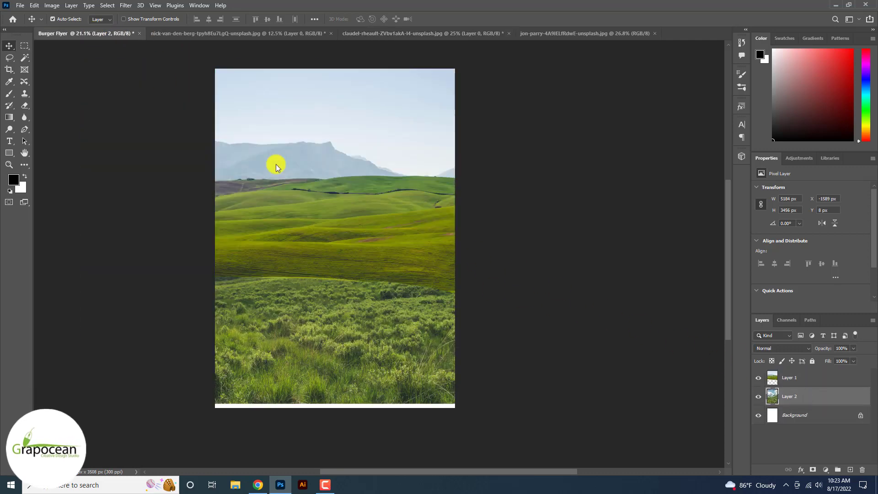
Step: Scale the valley photo layer to 146.05% and position it so its bushy grass fills the foreground below the hills
scroll(355, 347, up, 3)
drag(355, 347, 337, 311)
key(ctrl+t)
scroll(456, 345, down, 5)
drag(565, 386, 670, 453)
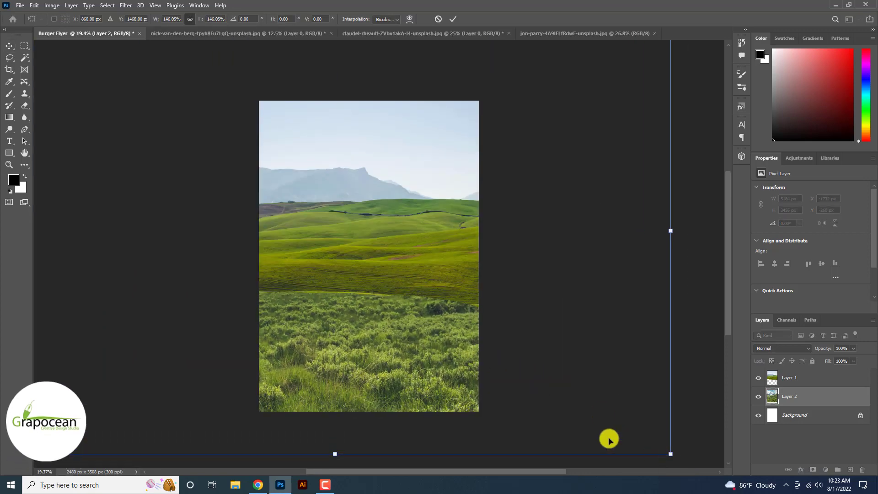
drag(398, 373, 371, 354)
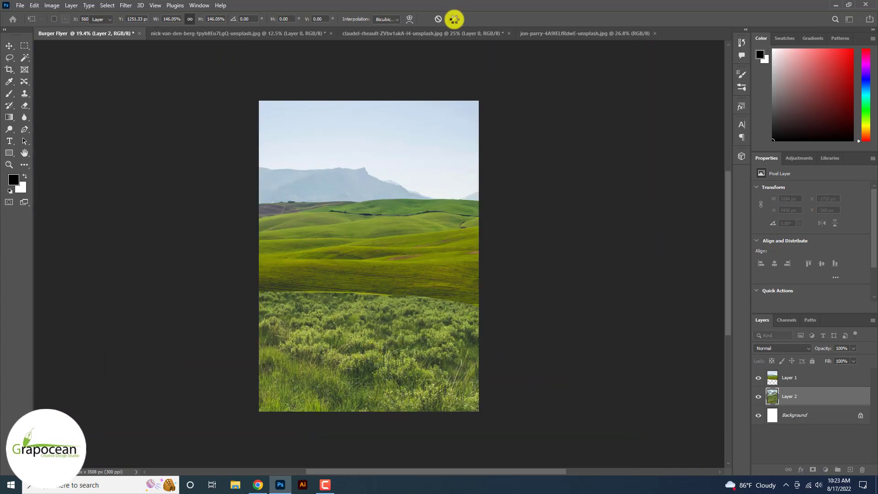
click(454, 19)
Step: Add a layer mask to the hills layer and brush black along its lower edge to blend it into the grass
key(ctrl+plus)
key(ctrl+plus)
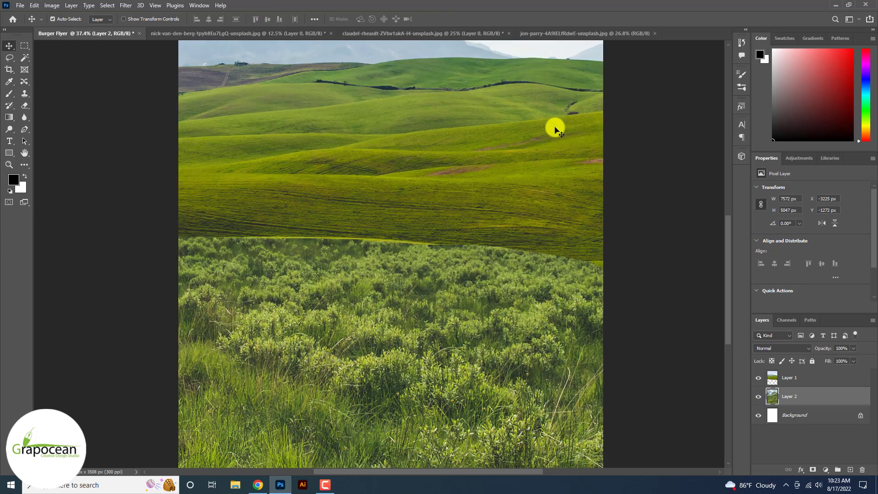
click(791, 382)
right_click(9, 94)
click(51, 93)
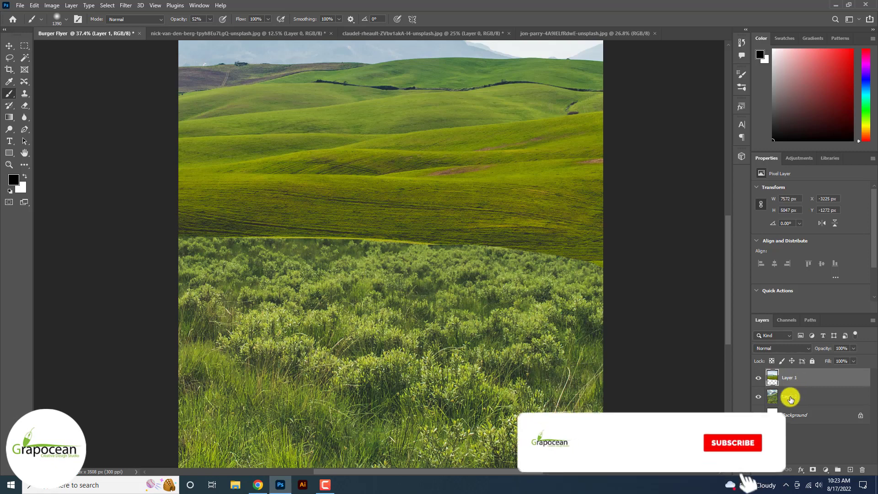
click(791, 398)
click(758, 378)
click(758, 378)
click(795, 377)
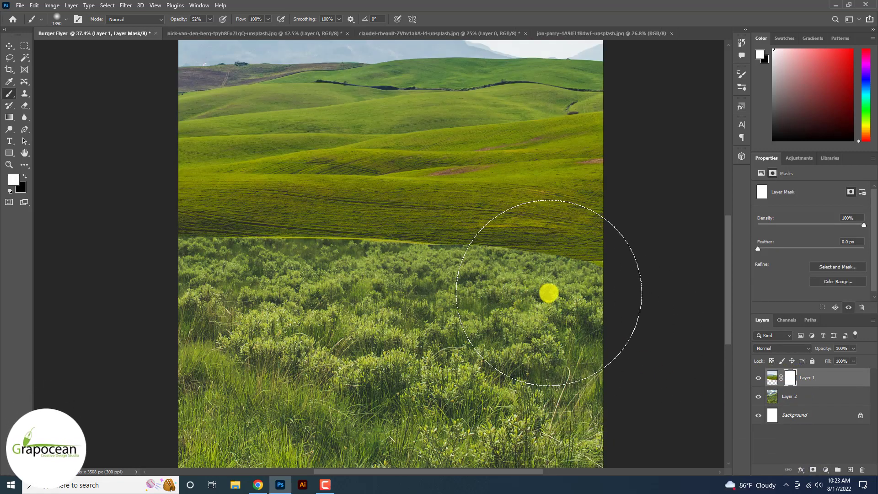
mouse_move(534, 320)
mouse_down()
mouse_move(311, 317)
mouse_move(349, 331)
mouse_move(421, 332)
mouse_move(217, 308)
mouse_move(425, 329)
mouse_move(355, 322)
mouse_up()
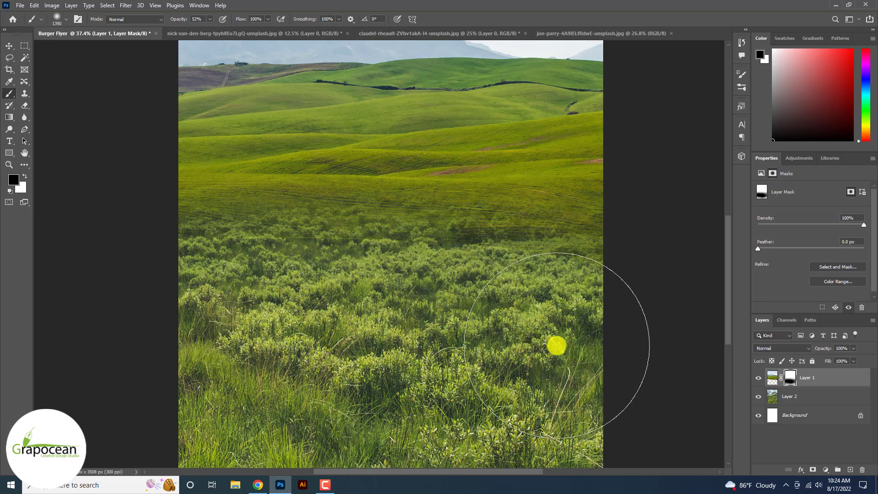
scroll(557, 346, down, 4)
scroll(557, 346, up, 1)
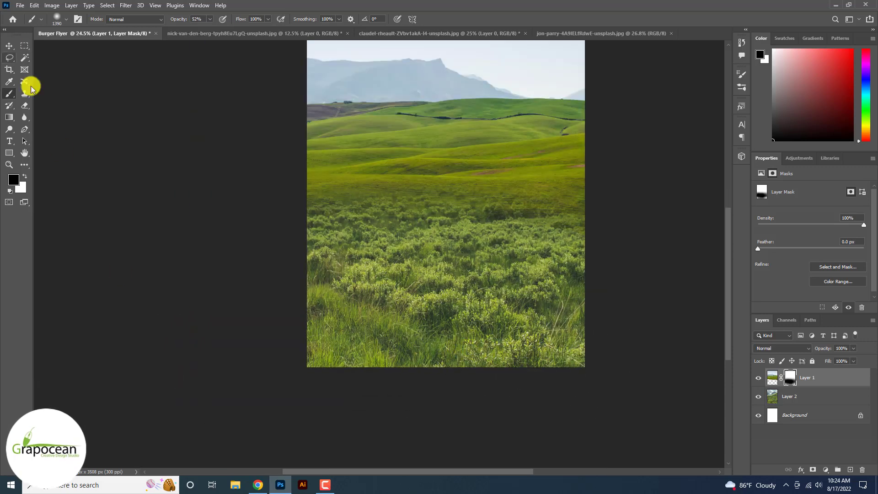
Step: Add a Brightness/Contrast adjustment above Layer 2 with brightness -127 and contrast 37
click(10, 45)
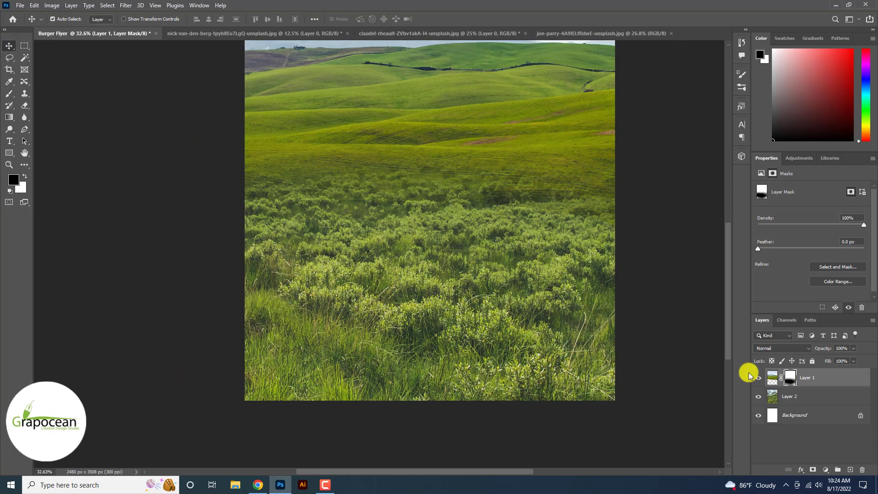
click(789, 396)
click(826, 470)
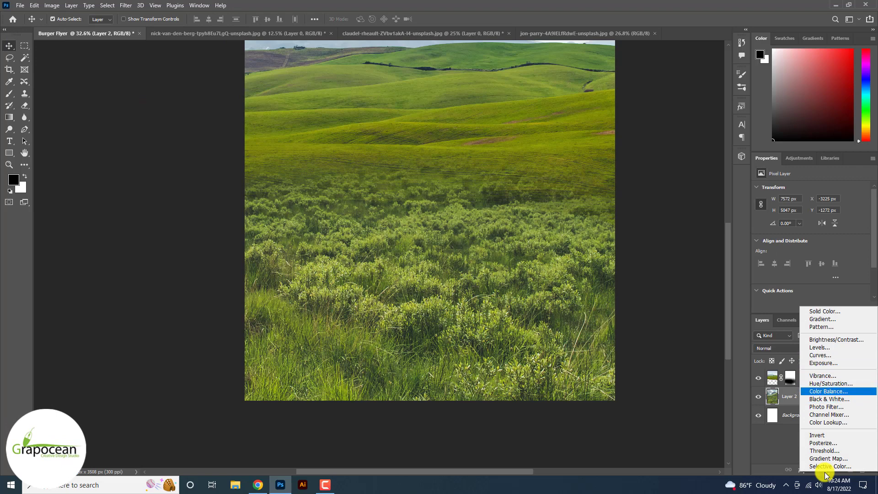
click(842, 340)
drag(811, 214, 762, 215)
drag(811, 231, 850, 232)
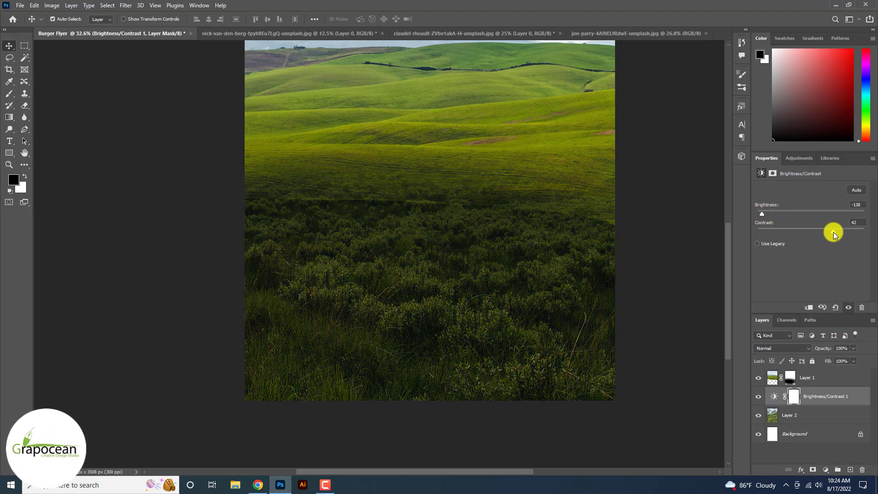
drag(784, 213, 766, 215)
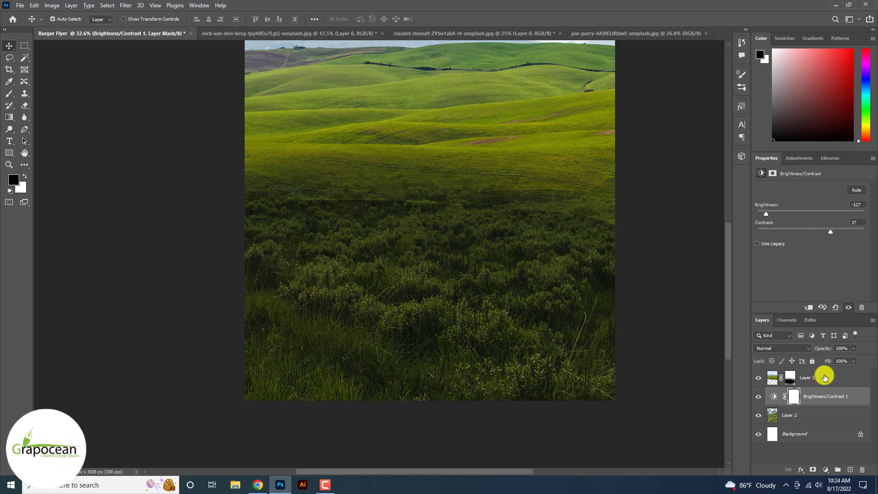
Step: Clip the Brightness/Contrast adjustment to Layer 2 and compare the grass with the adjustment hidden and shown
right_click(828, 394)
click(785, 184)
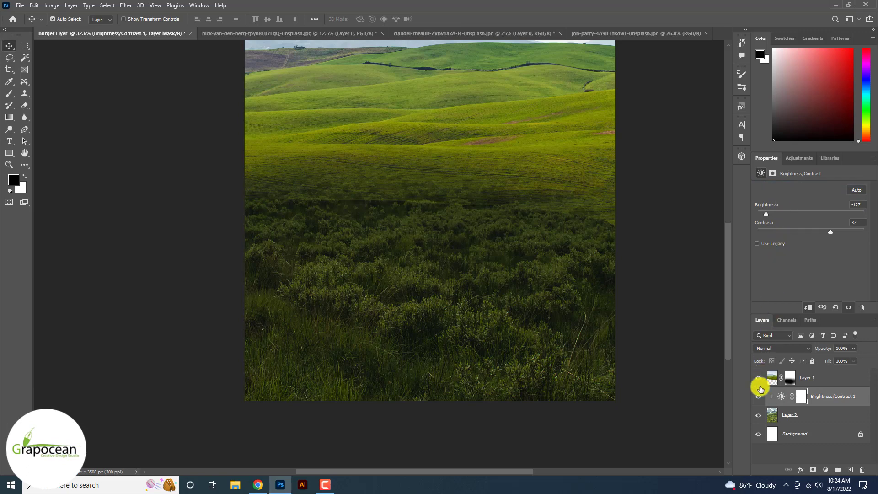
click(759, 396)
click(758, 397)
click(818, 415)
scroll(455, 331, up, 5)
scroll(476, 329, down, 8)
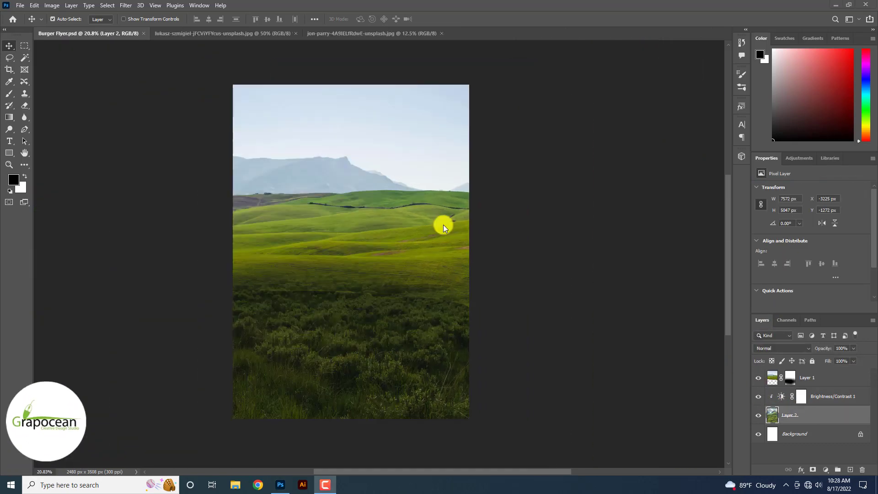
Step: Switch to the burger photo and open it in the Select and Mask workspace
click(253, 37)
click(378, 33)
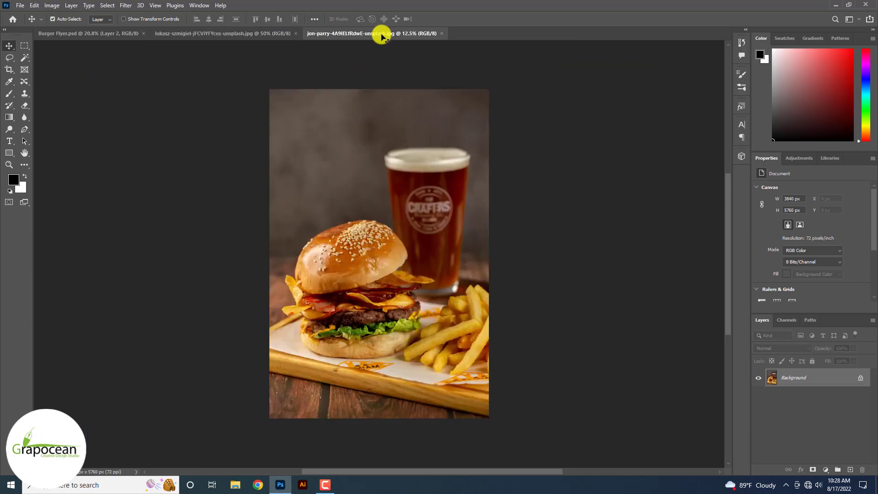
scroll(381, 33, up, 5)
scroll(380, 34, down, 3)
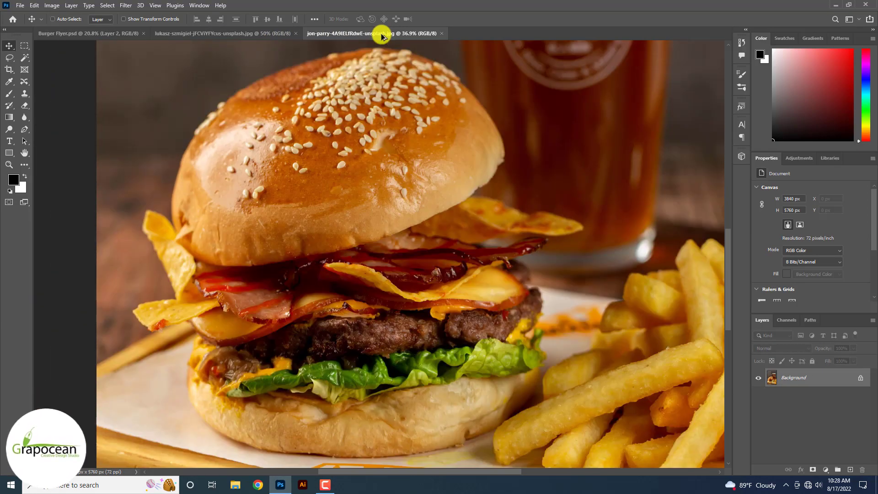
scroll(382, 36, down, 5)
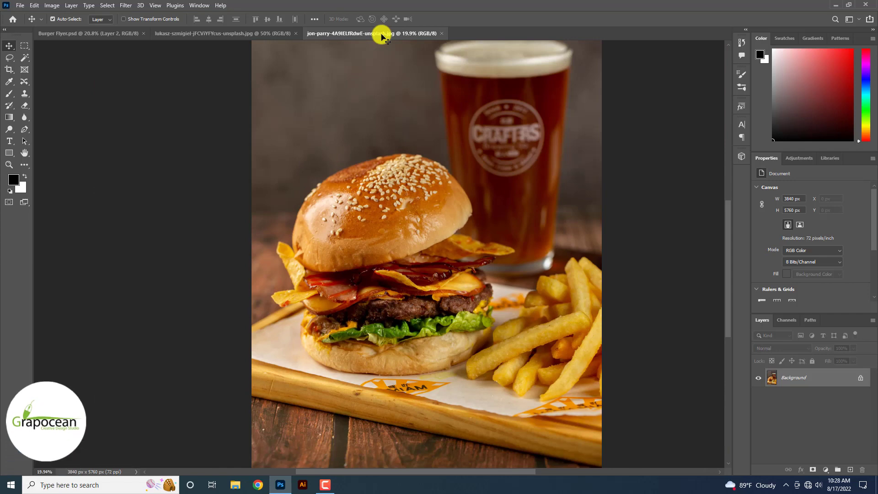
scroll(382, 36, up, 5)
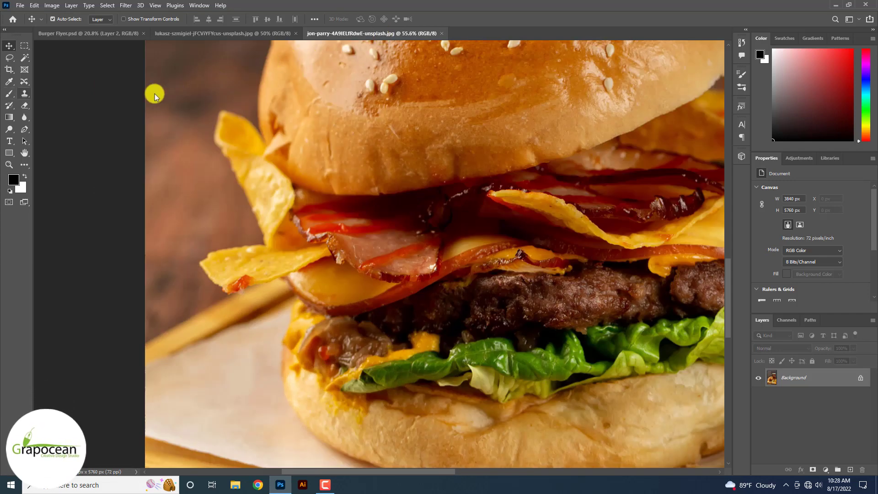
click(23, 128)
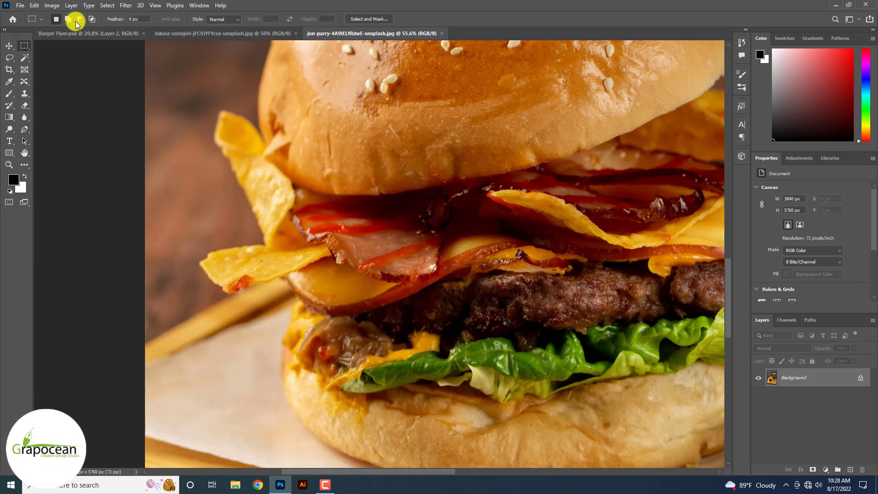
click(107, 6)
click(106, 5)
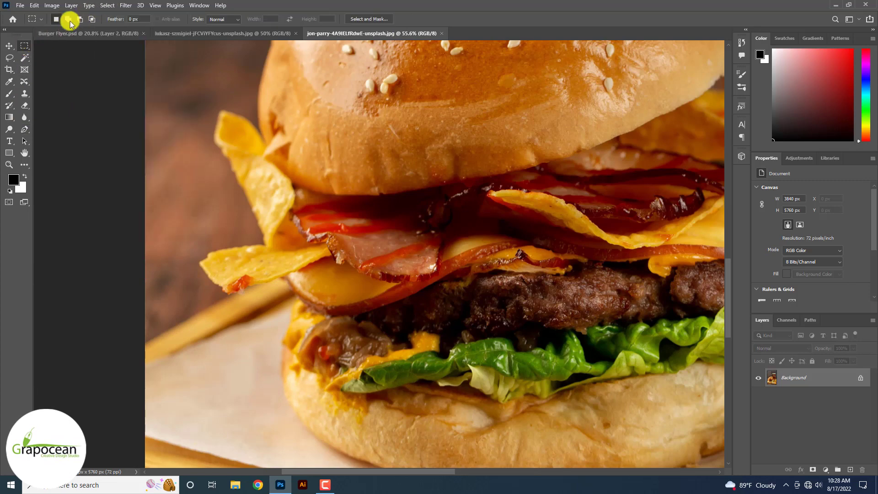
click(368, 18)
key(ctrl+0)
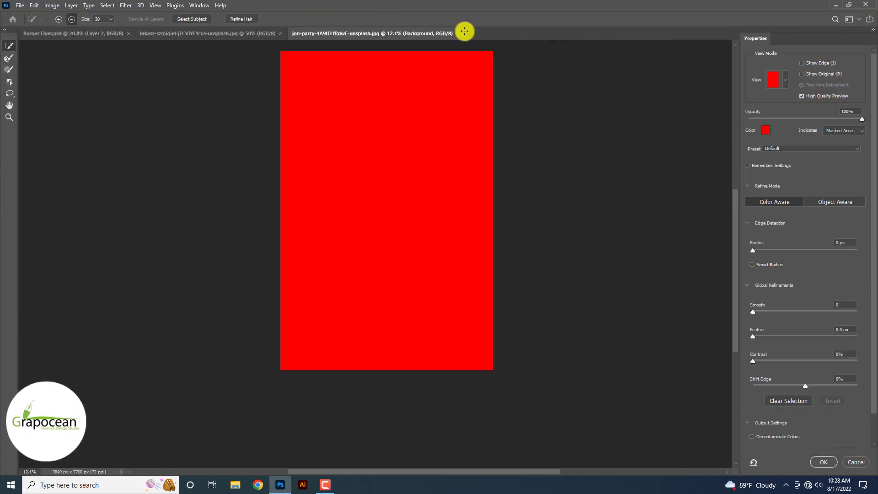
Step: Set the mask preview to On Black and paint a quick selection over the burger's top bun, fillings and bottom bun
click(776, 80)
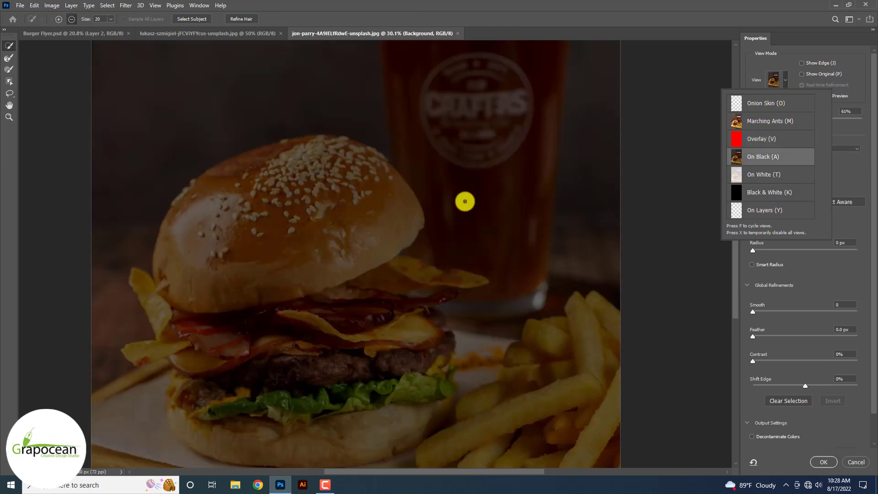
scroll(281, 259, up, 3)
mouse_move(261, 230)
mouse_down()
mouse_move(264, 211)
mouse_move(292, 187)
mouse_up()
key(bracketright)
key(bracketright)
key(bracketright)
key(bracketright)
drag(340, 161, 274, 257)
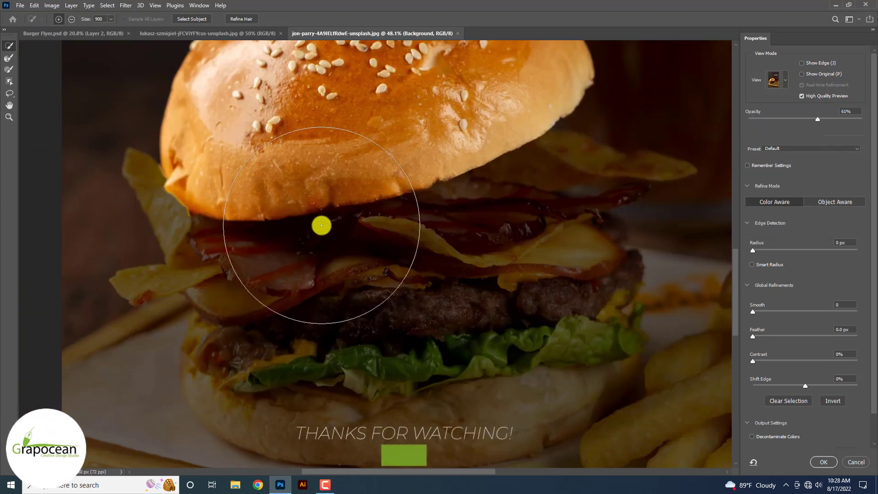
mouse_move(319, 223)
mouse_down()
mouse_move(406, 275)
mouse_move(461, 284)
mouse_up()
mouse_move(440, 322)
mouse_down()
mouse_move(410, 324)
mouse_move(403, 263)
mouse_up()
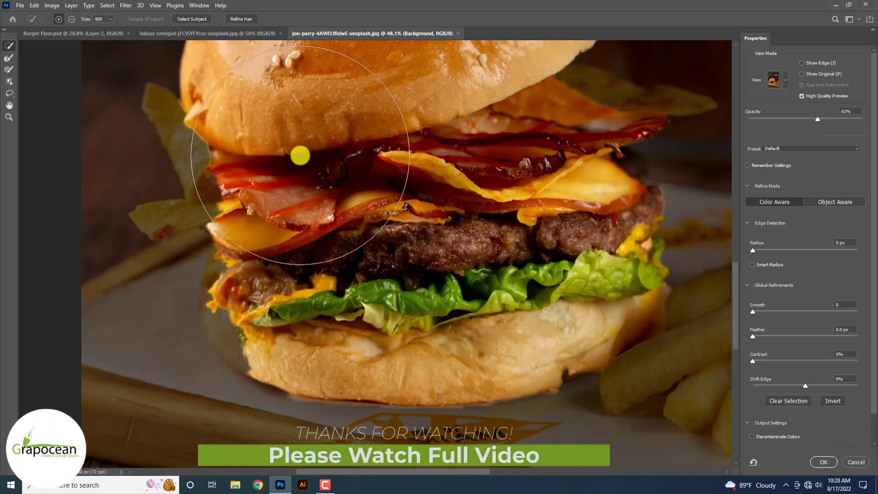
Step: Add the burger's protruding crisps, bacon and outer bun edges to the selection with a 125 px selection brush
drag(218, 145, 192, 133)
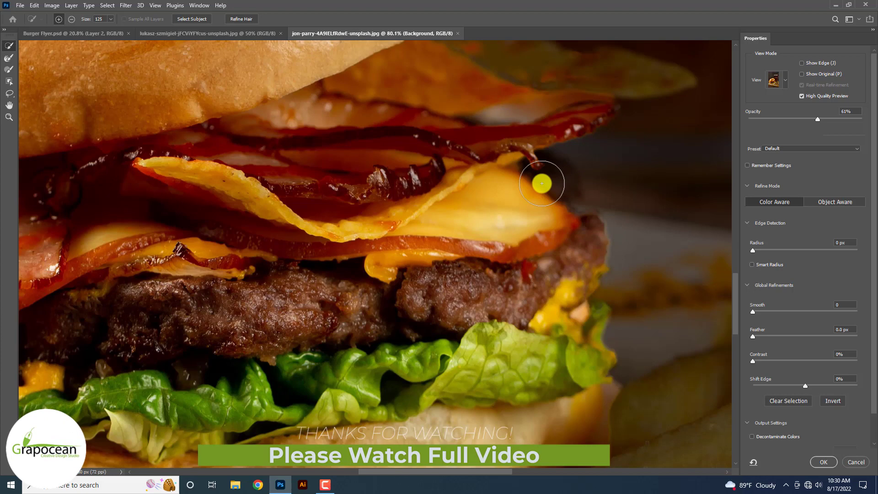
mouse_move(541, 183)
mouse_down()
mouse_move(510, 182)
mouse_move(471, 281)
mouse_up()
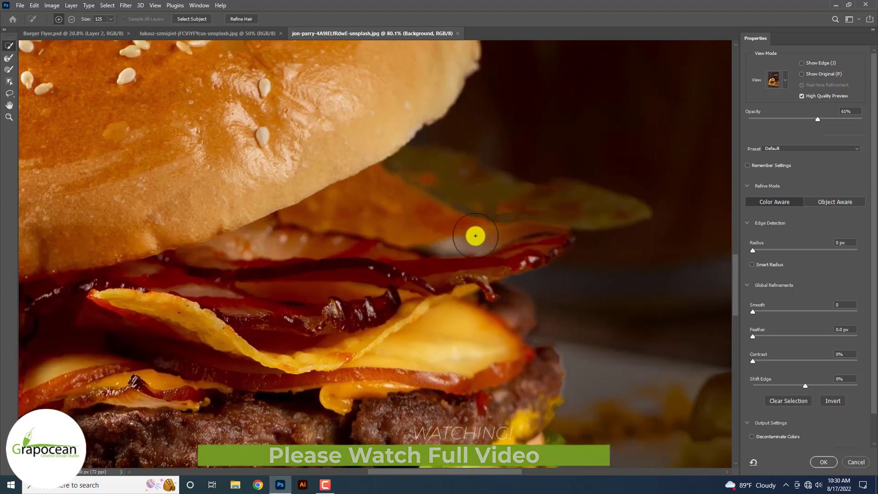
mouse_move(475, 236)
mouse_down()
mouse_move(475, 197)
mouse_move(552, 213)
mouse_move(475, 235)
mouse_up()
drag(422, 257, 599, 218)
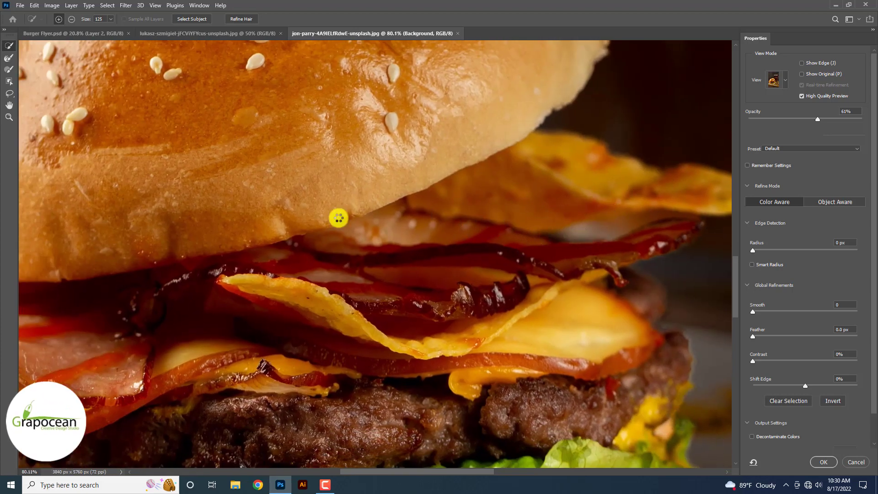
drag(366, 219, 560, 227)
drag(128, 185, 256, 104)
drag(276, 308, 231, 115)
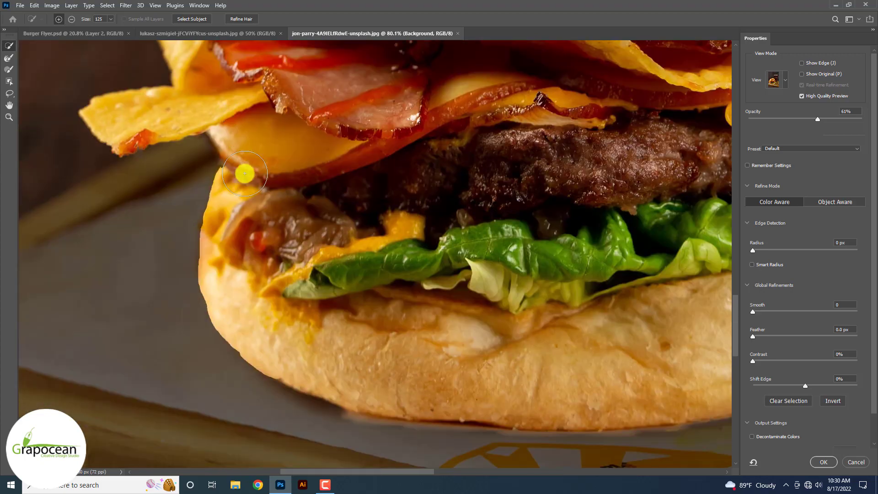
Step: Raise the preview opacity to 86% and add the missing lower edge of the bottom bun to the selection
scroll(244, 174, down, 10)
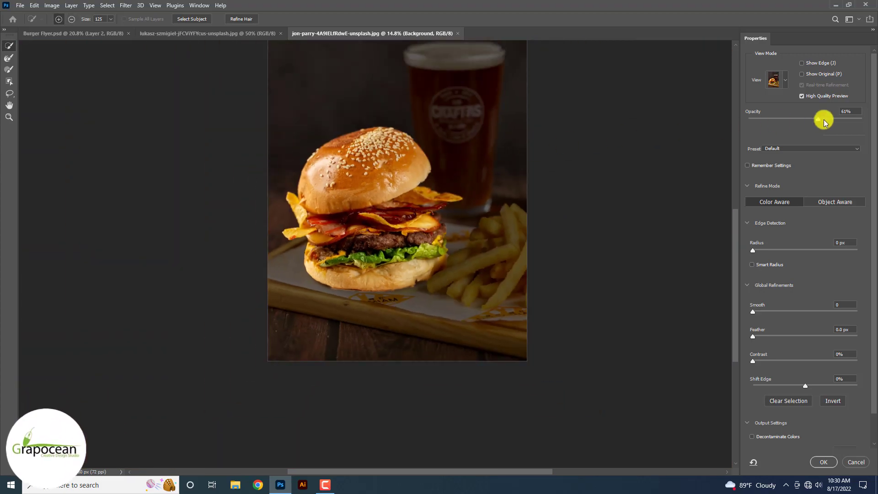
drag(824, 122, 847, 126)
scroll(457, 270, up, 5)
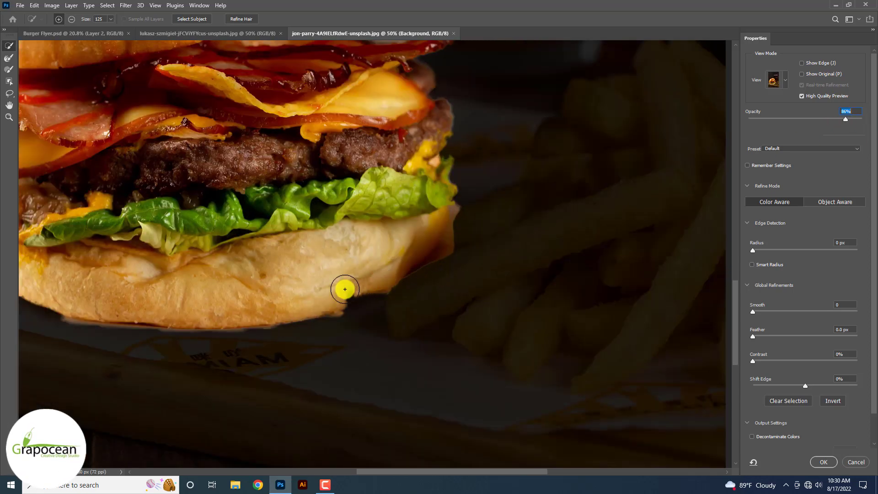
drag(332, 299, 397, 279)
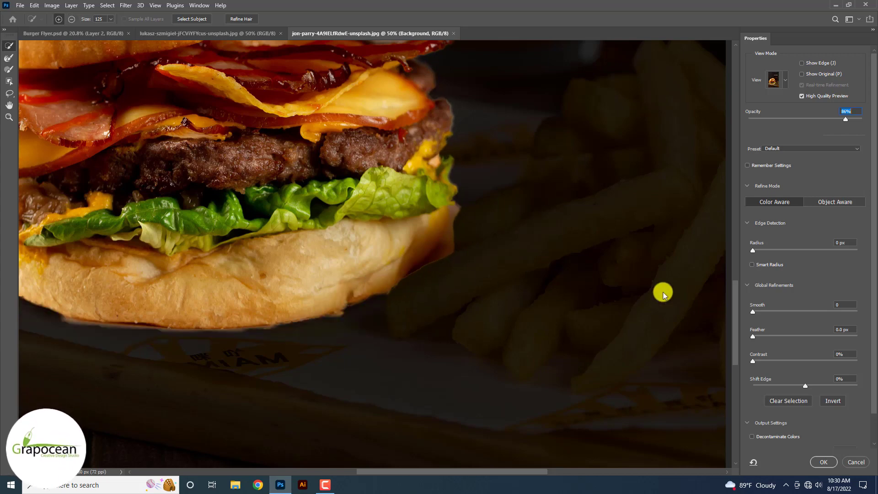
Step: Output the burger selection to a new layer with a layer mask
scroll(787, 402, down, 2)
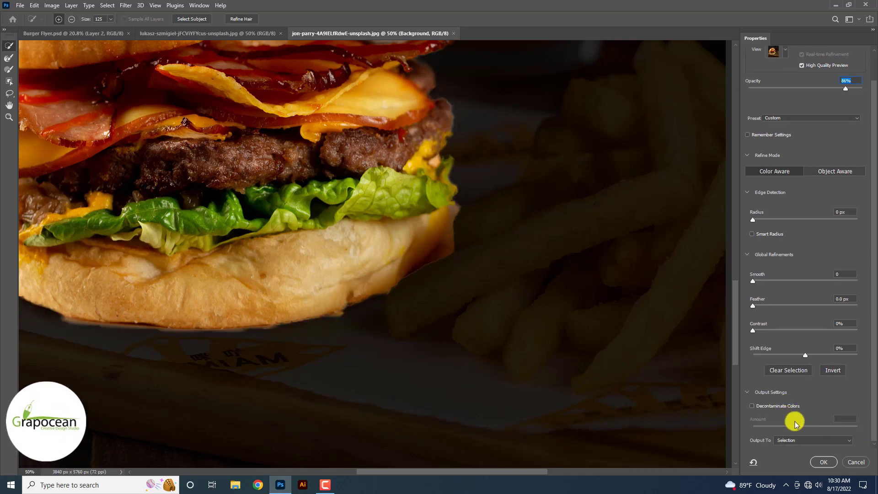
click(801, 440)
click(808, 449)
click(823, 462)
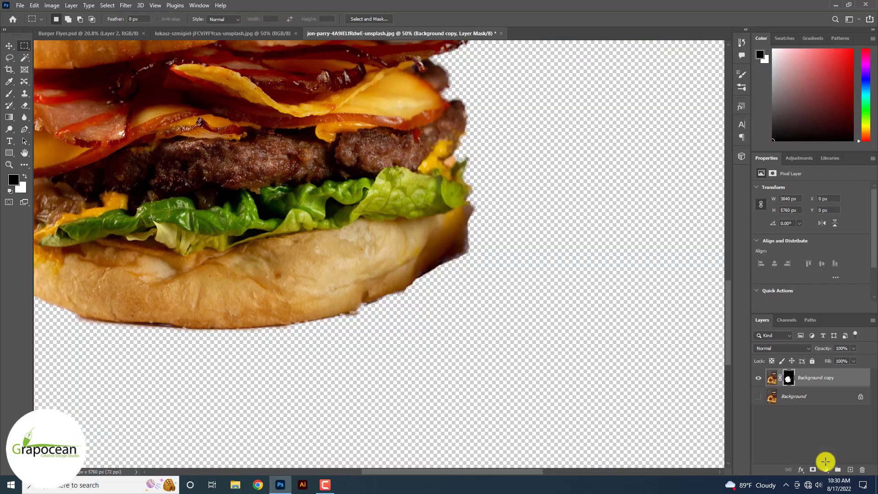
Step: Move the cut-out burger into the Burger Flyer document and place its layer at the top of the stack
scroll(458, 272, down, 4)
click(11, 46)
scroll(373, 175, up, 1)
drag(410, 191, 361, 319)
drag(823, 415, 816, 370)
drag(329, 352, 365, 283)
Step: Scale the burger proportionally to about 67% and position it over the grass in the middle of the flyer
key(ctrl+t)
key(ctrl+0)
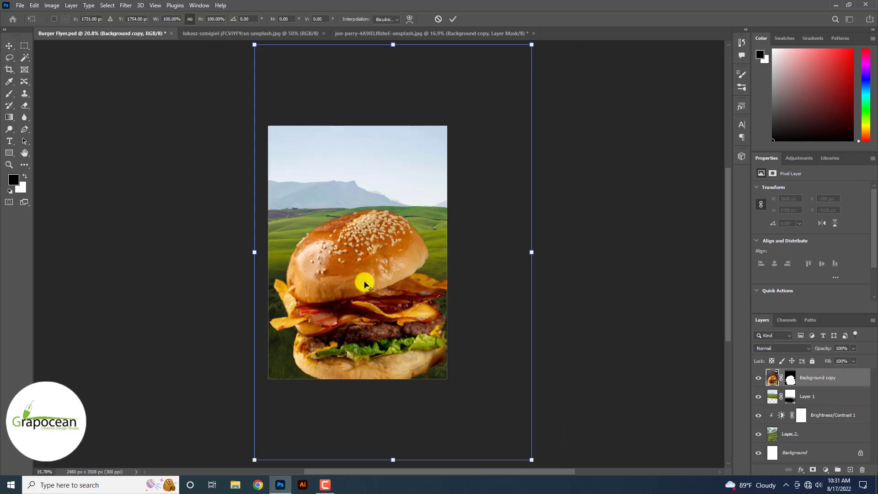
key(ctrl+minus)
drag(474, 384, 452, 350)
scroll(424, 338, up, 6)
drag(379, 321, 363, 318)
scroll(364, 319, up, 6)
drag(562, 436, 519, 407)
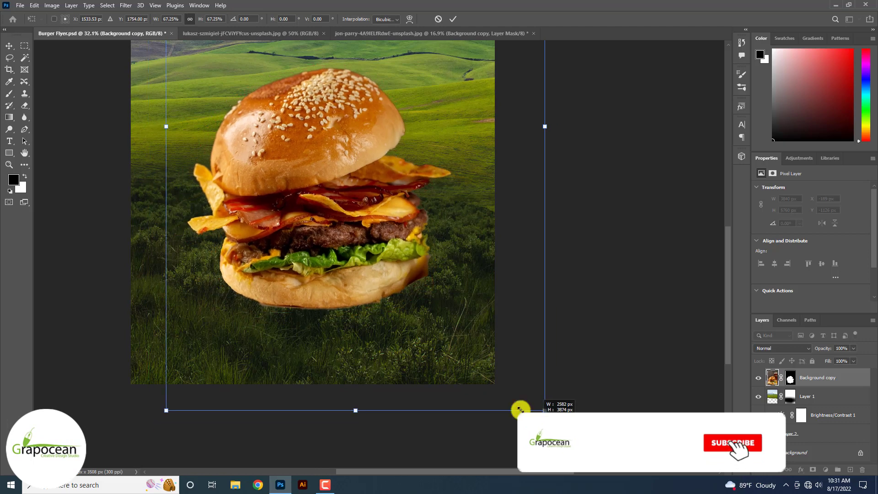
mouse_move(343, 277)
mouse_down()
mouse_move(339, 290)
mouse_move(339, 282)
mouse_up()
scroll(340, 283, down, 4)
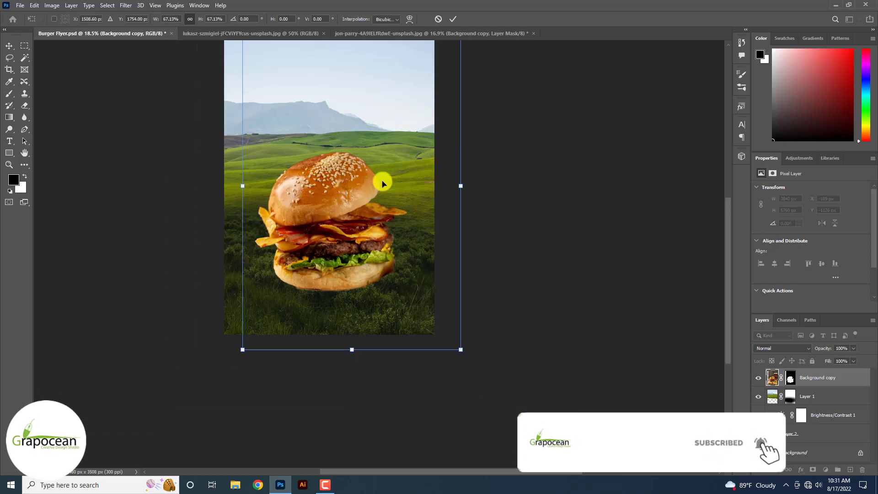
click(453, 18)
Step: Enlarge the burger layer to about 2915 px wide and recentre it on the flyer
key(ctrl+t)
scroll(337, 215, up, 1)
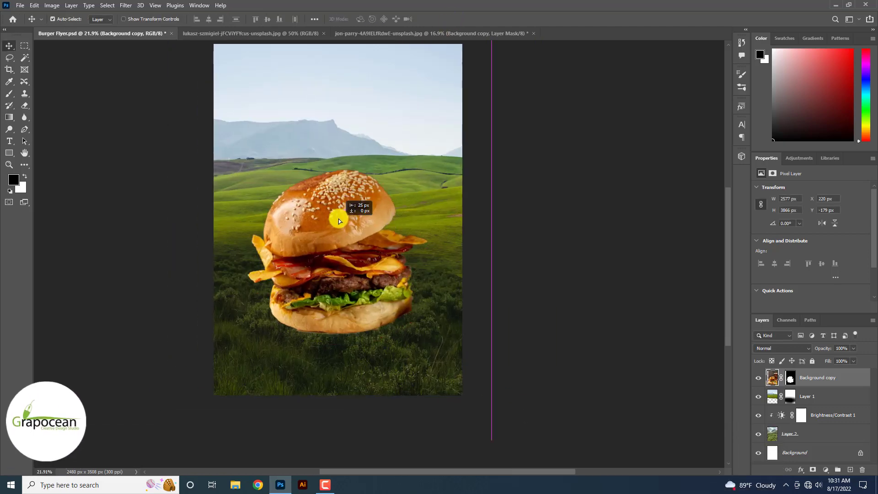
drag(491, 399, 523, 425)
mouse_move(312, 316)
mouse_down()
mouse_move(333, 308)
mouse_move(319, 310)
mouse_up()
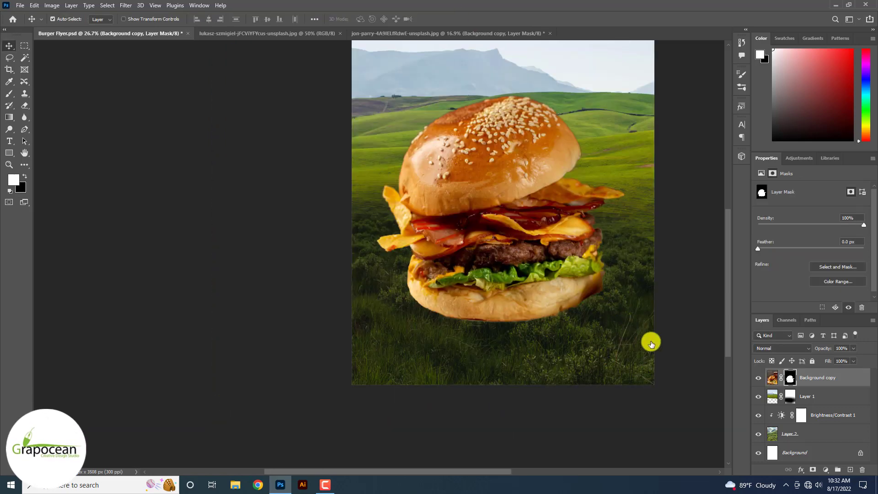
Step: Duplicate Layer 2 and move the grass copy above the burger layer
click(758, 435)
click(758, 435)
drag(789, 434, 850, 471)
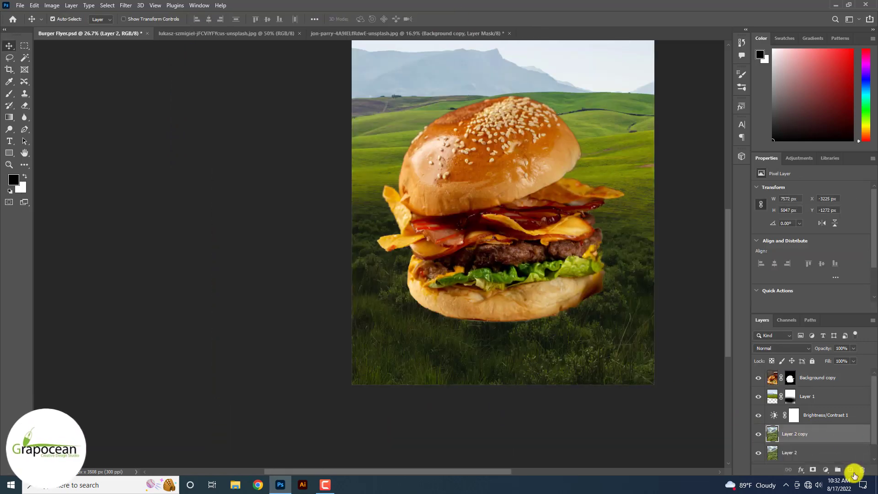
drag(809, 394, 807, 369)
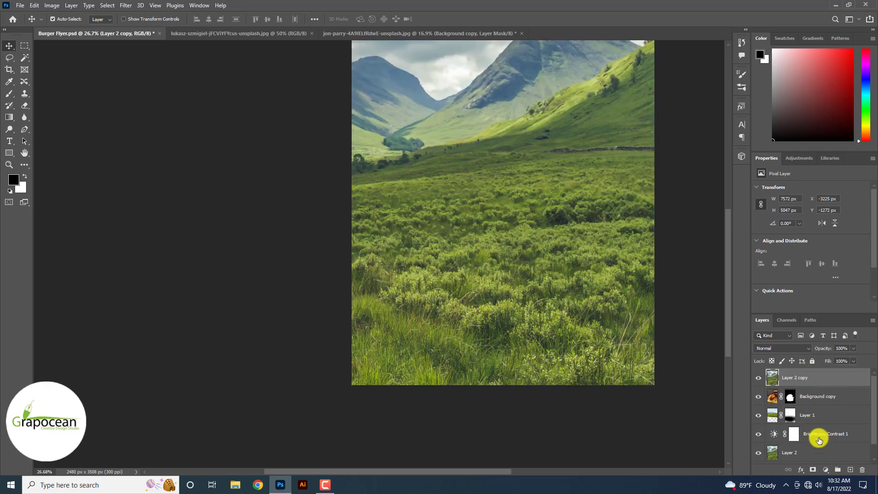
Step: Duplicate the Brightness/Contrast 1 adjustment, place it above Layer 2 copy and clip it to that layer
click(844, 438)
drag(845, 438, 850, 469)
drag(830, 375, 829, 376)
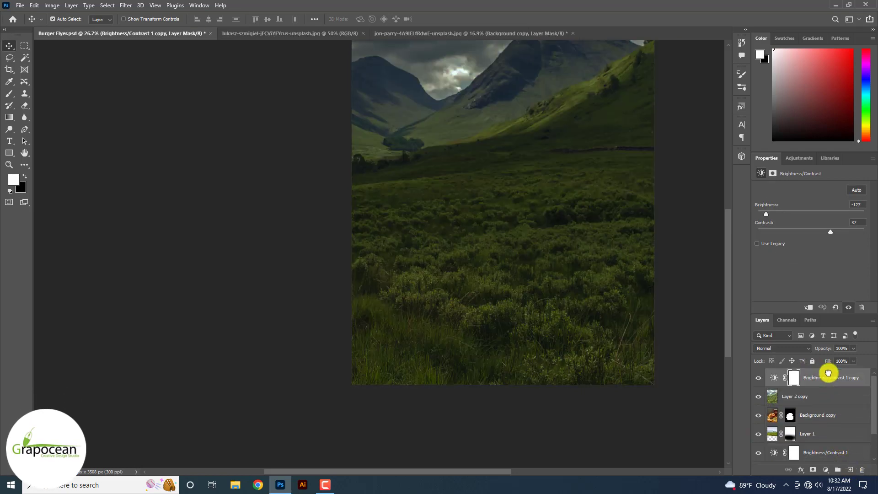
right_click(823, 373)
click(747, 266)
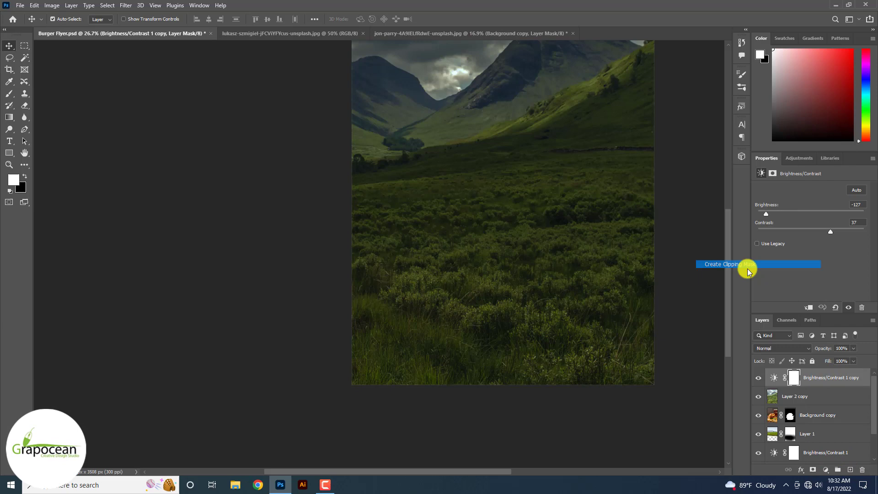
Step: Group Layer 2 copy with its Brightness/Contrast adjustment and add an inverted black layer mask to the group
click(794, 400)
shift+click(823, 380)
key(ctrl+g)
click(813, 470)
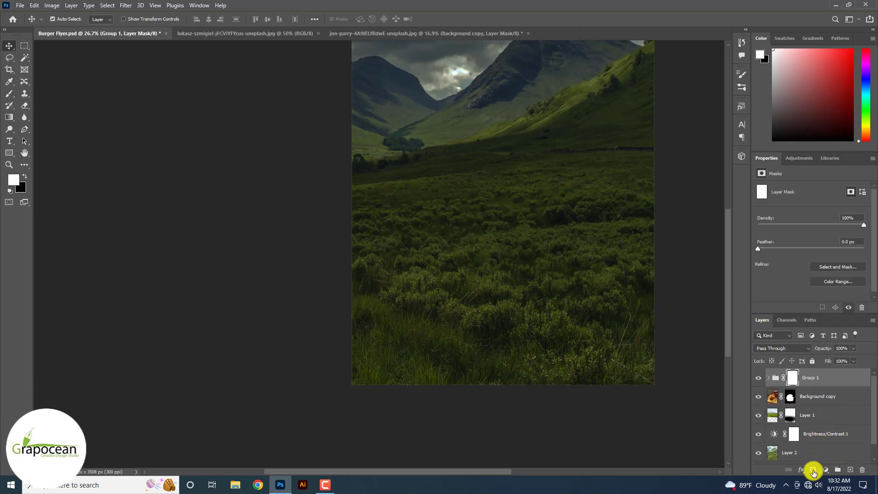
key(ctrl+i)
Step: Paint white on the Group 1 mask with a soft 300 px brush at 52% opacity to bring grass over the bun's lower edge
scroll(495, 315, up, 2)
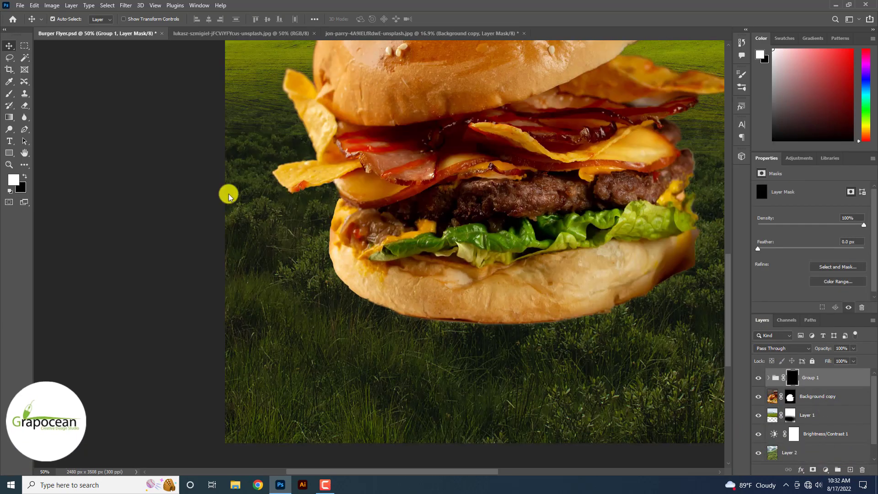
click(8, 92)
scroll(430, 309, up, 1)
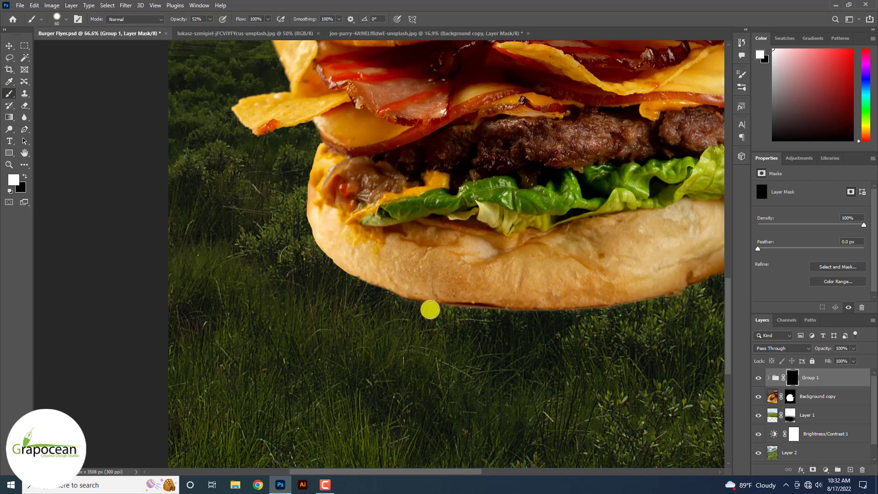
key(bracketright)
key(bracketright)
key(bracketright)
key(bracketright)
key(bracketright)
key(bracketright)
key(bracketright)
key(bracketright)
key(bracketright)
key(bracketright)
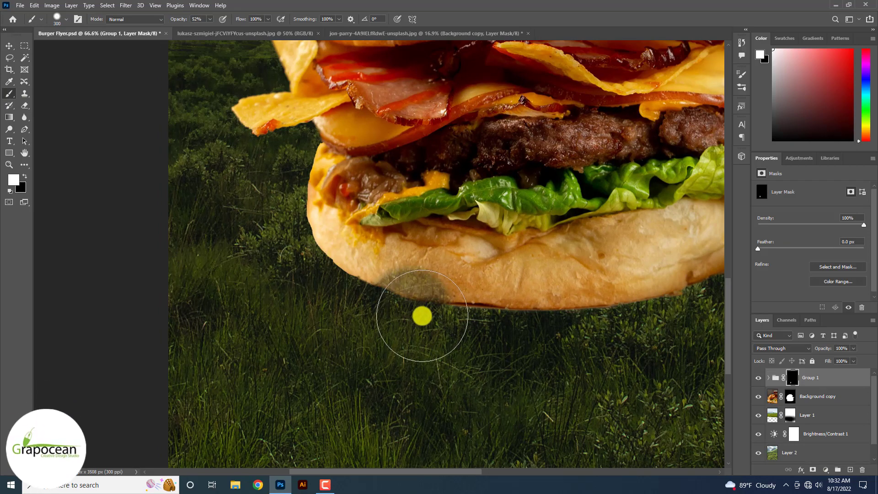
alt+right_click(422, 316)
right_click(418, 269)
alt+right_click(385, 297)
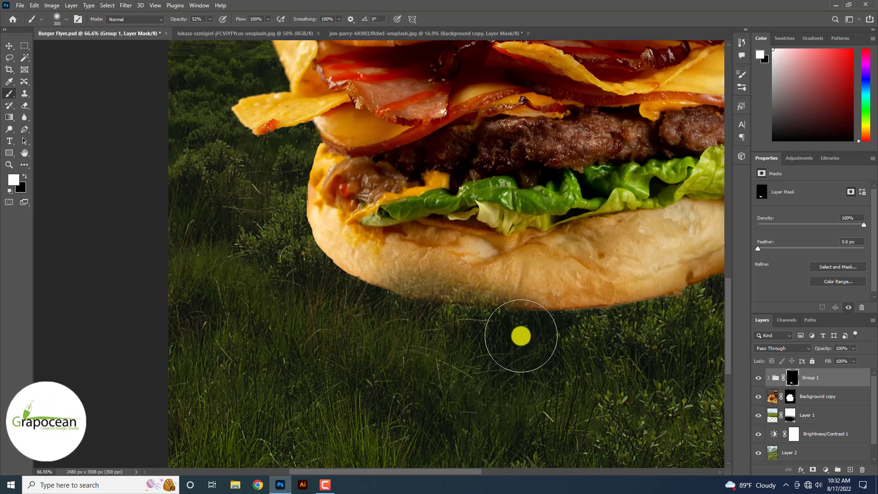
mouse_move(619, 336)
mouse_down()
mouse_move(440, 330)
mouse_move(537, 307)
mouse_move(638, 258)
mouse_up()
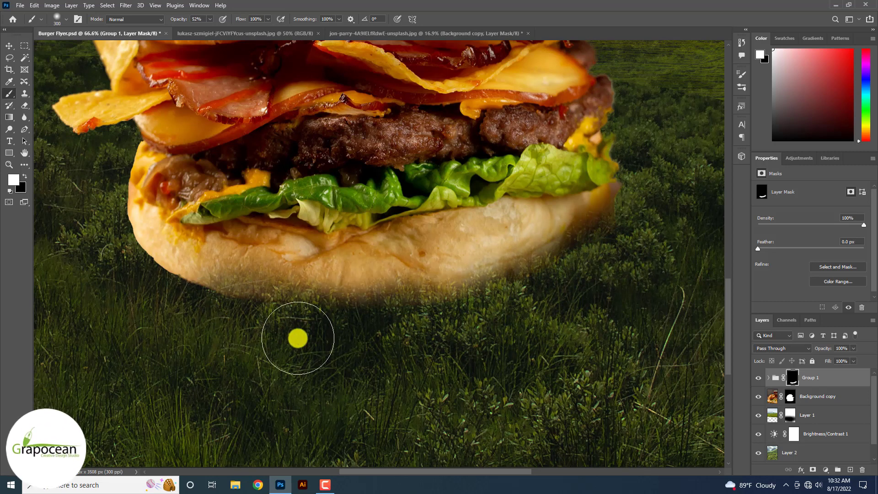
alt+right_click(235, 303)
mouse_move(238, 316)
mouse_down()
mouse_move(230, 332)
mouse_move(167, 294)
mouse_up()
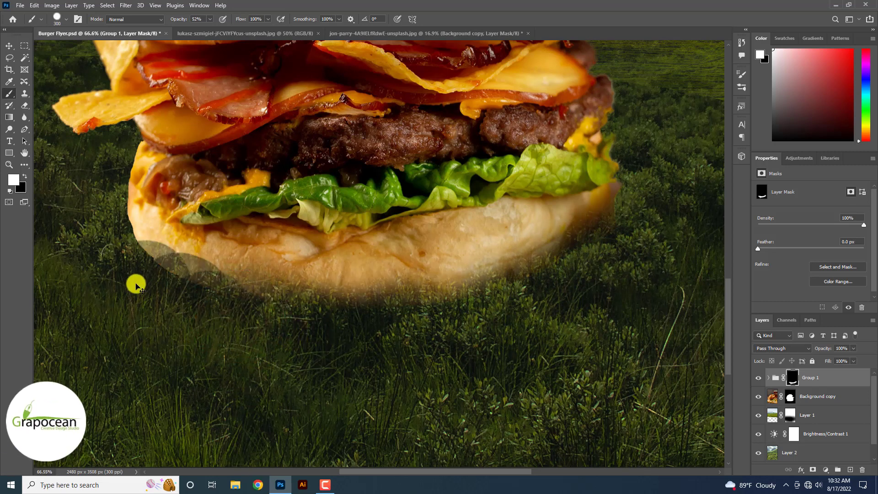
scroll(136, 284, down, 3)
scroll(286, 300, up, 3)
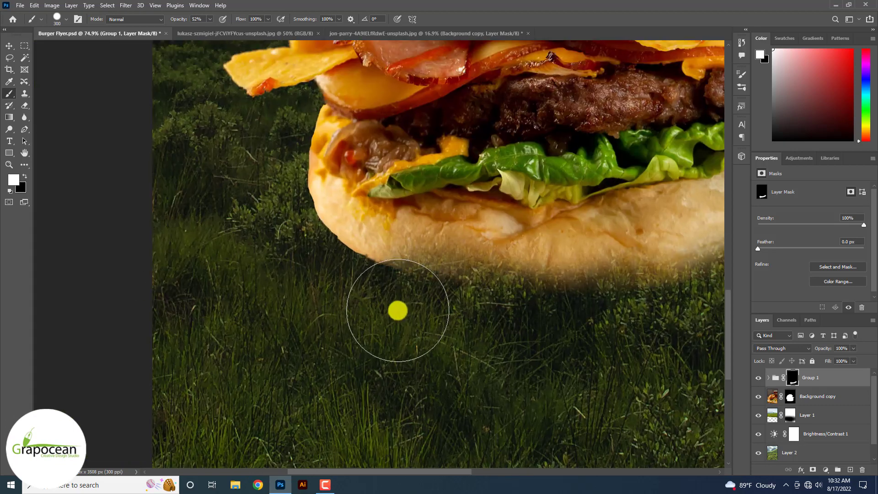
Step: Soften the 300 px brush and paint white on the Group 1 mask to blend the bottom bun's lower-left edge into the grass
alt+right_click(418, 313)
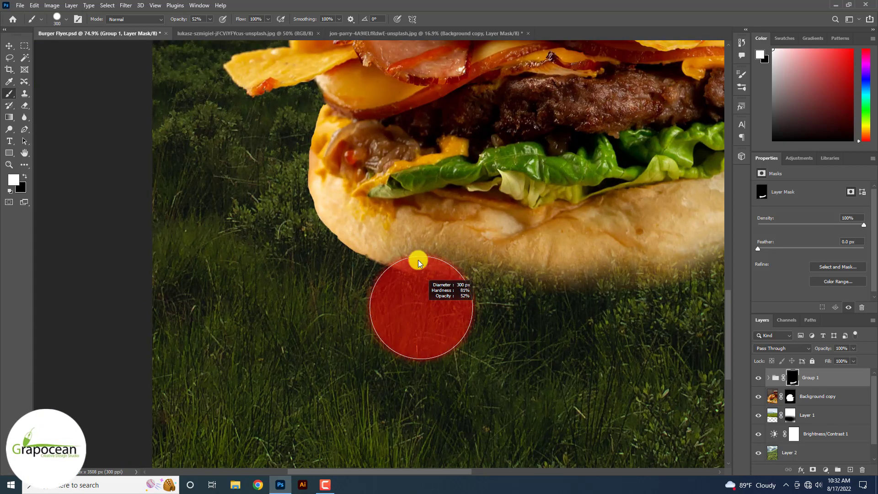
drag(305, 287, 375, 316)
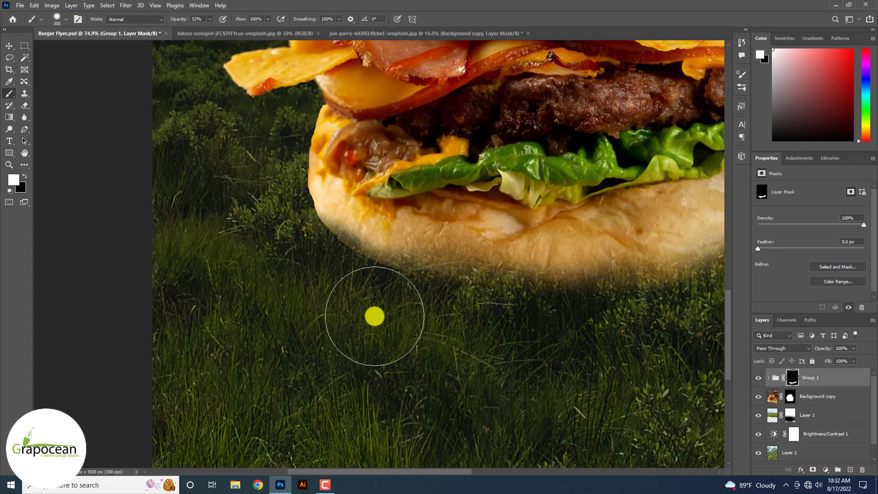
mouse_move(260, 221)
mouse_down()
mouse_move(323, 297)
mouse_move(368, 314)
mouse_up()
scroll(602, 347, down, 2)
scroll(457, 304, up, 3)
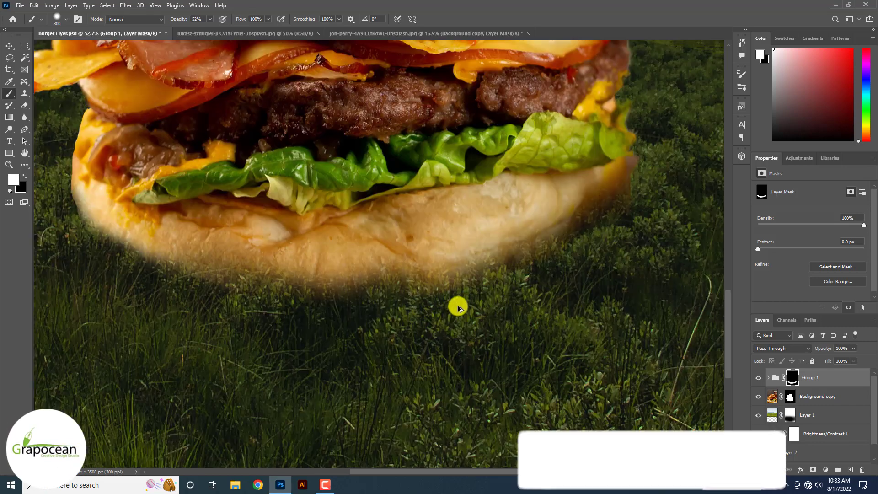
scroll(598, 320, down, 6)
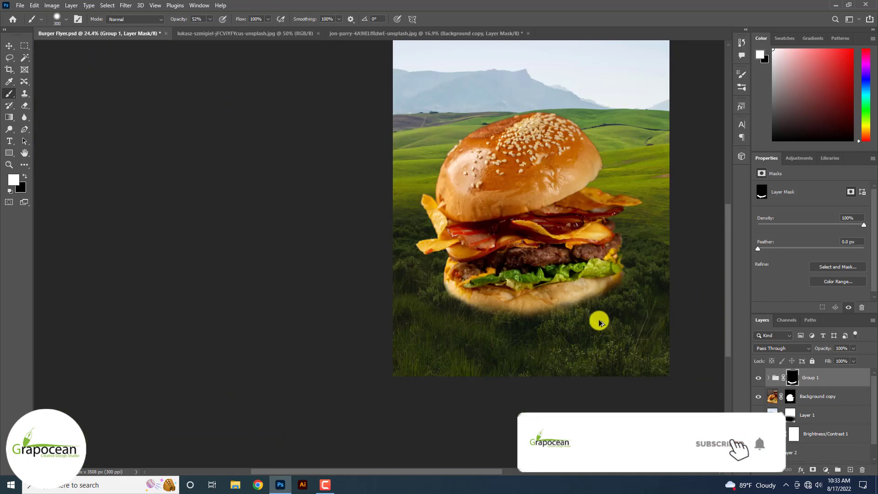
Step: Add a Brightness/Contrast adjustment above the burger layer with brightness -105 and a raised contrast
scroll(635, 355, up, 3)
click(806, 405)
click(826, 470)
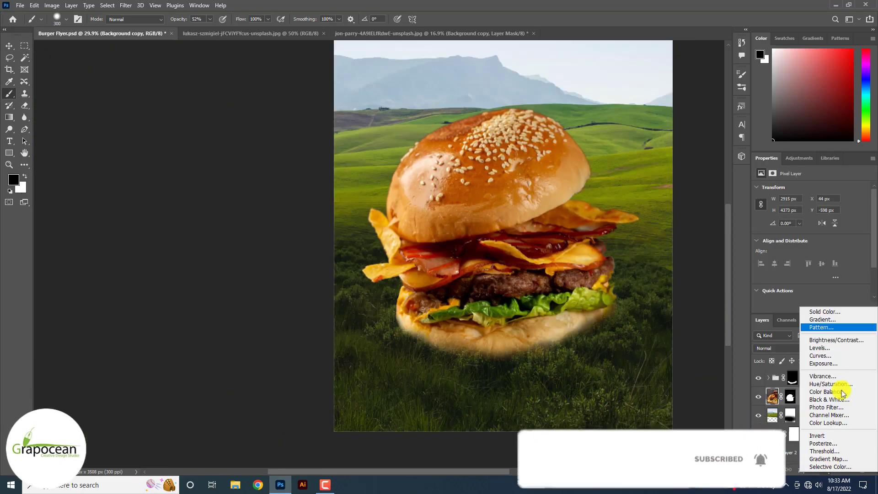
click(847, 342)
drag(811, 214, 850, 234)
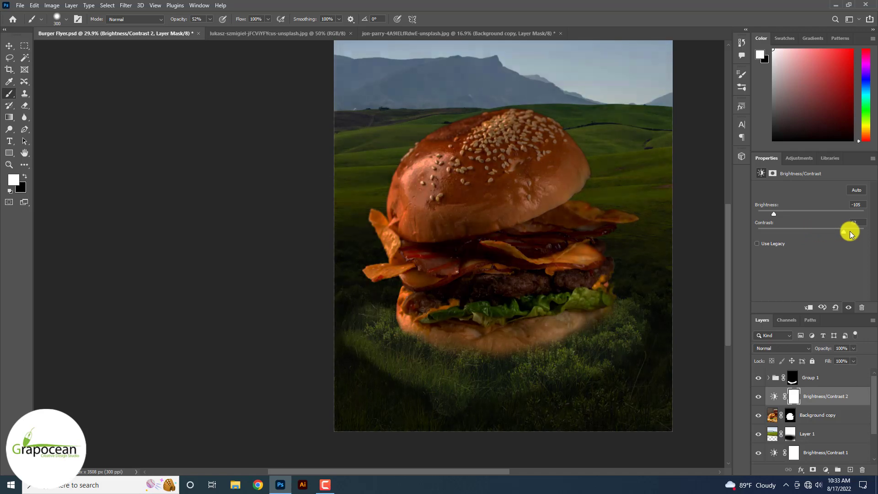
Step: Limit the Brightness/Contrast 2 darkening to the burger's base with an inverted mask and a white gradient, and clip it to the burger layer
click(794, 398)
key(ctrl+i)
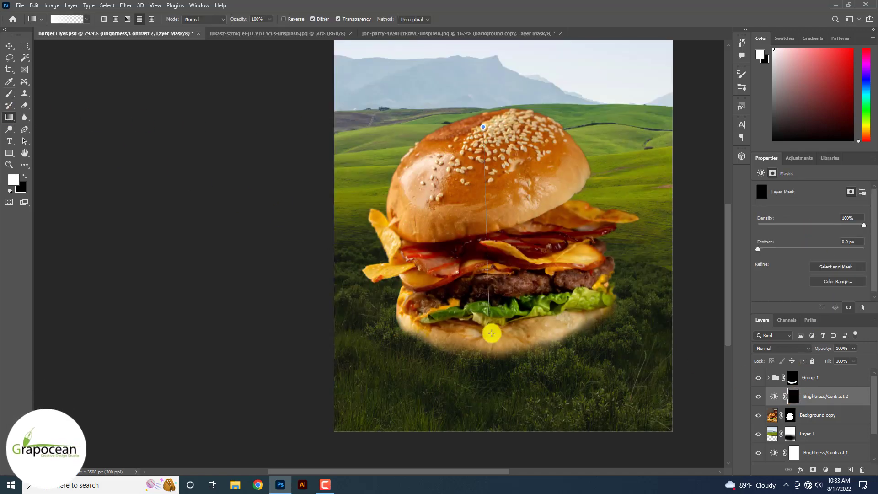
drag(492, 333, 494, 353)
right_click(831, 397)
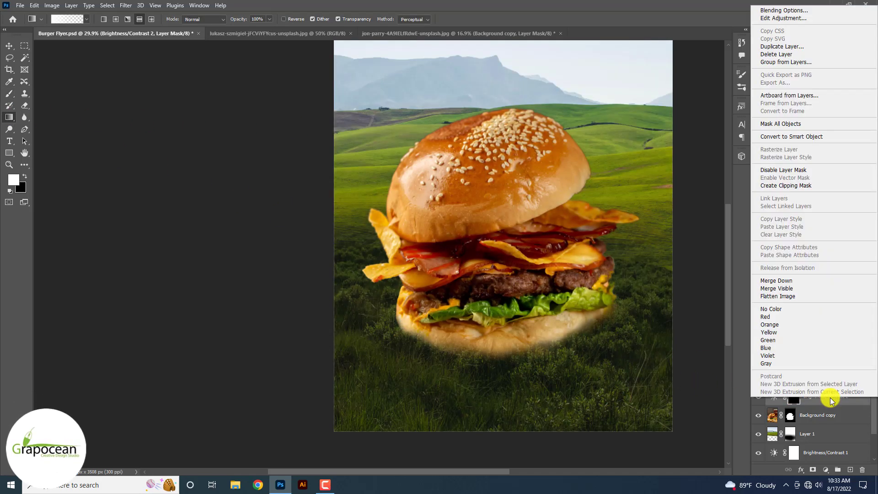
click(803, 186)
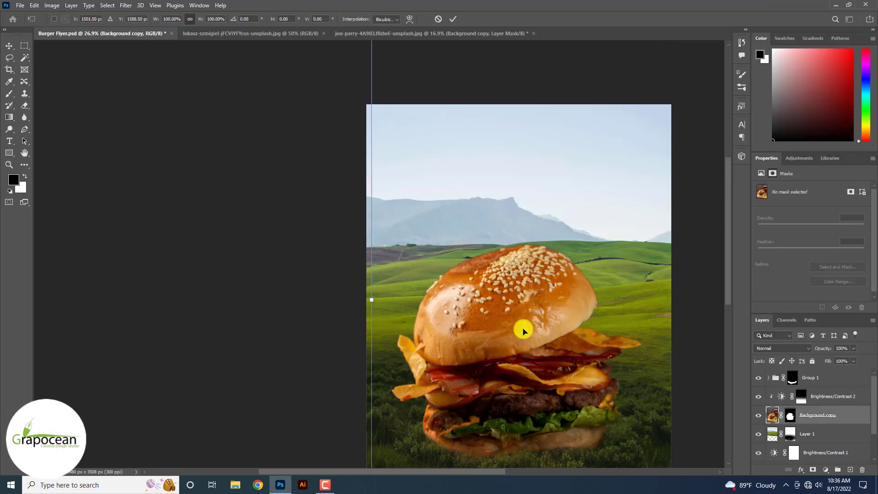
scroll(523, 331, down, 2)
right_click(521, 322)
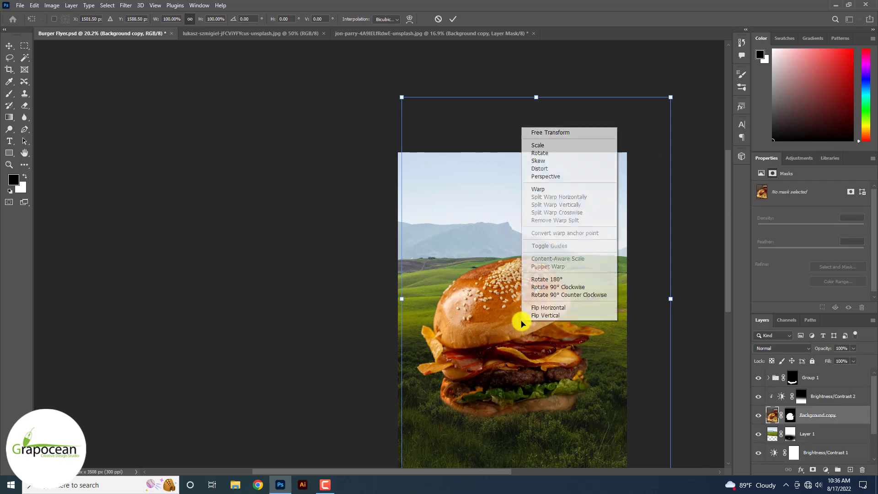
right_click(502, 326)
click(506, 360)
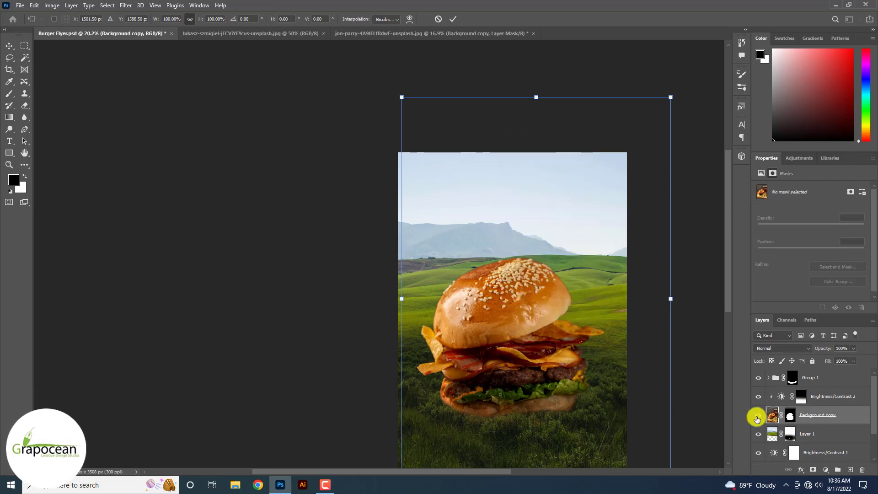
key(Return)
Step: Flip the burger layer horizontally and move it back to the middle of the flyer, over the grass
key(ctrl+t)
right_click(503, 328)
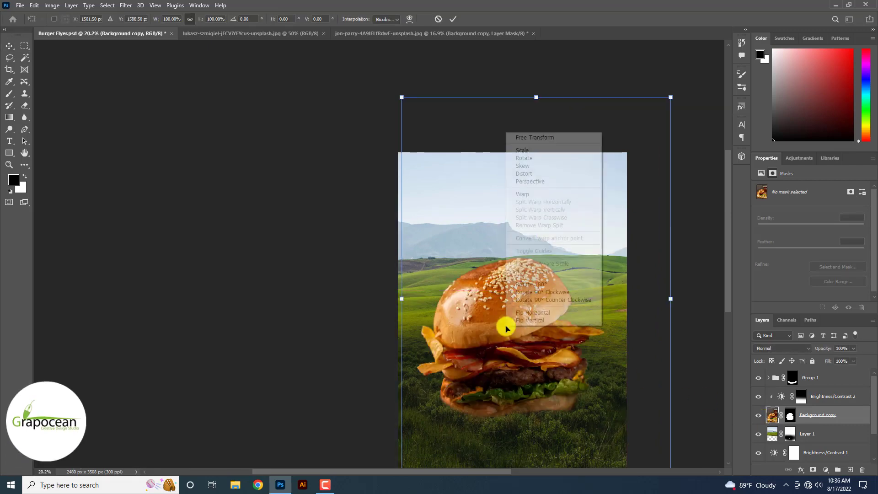
click(546, 311)
drag(573, 330, 500, 369)
scroll(531, 337, up, 4)
scroll(488, 354, down, 2)
scroll(488, 354, down, 2)
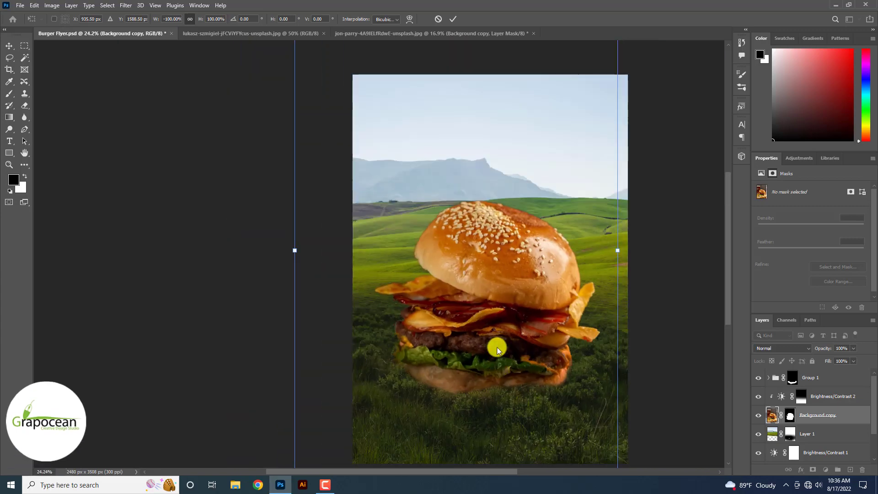
click(456, 18)
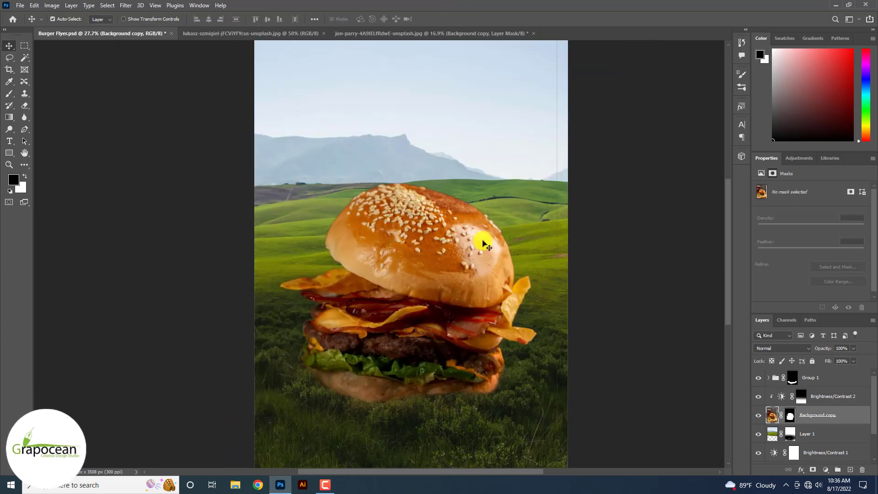
Step: Unlock the forest photo's background layer, copy it into the Burger Flyer document and place it beneath the burger layer
click(260, 34)
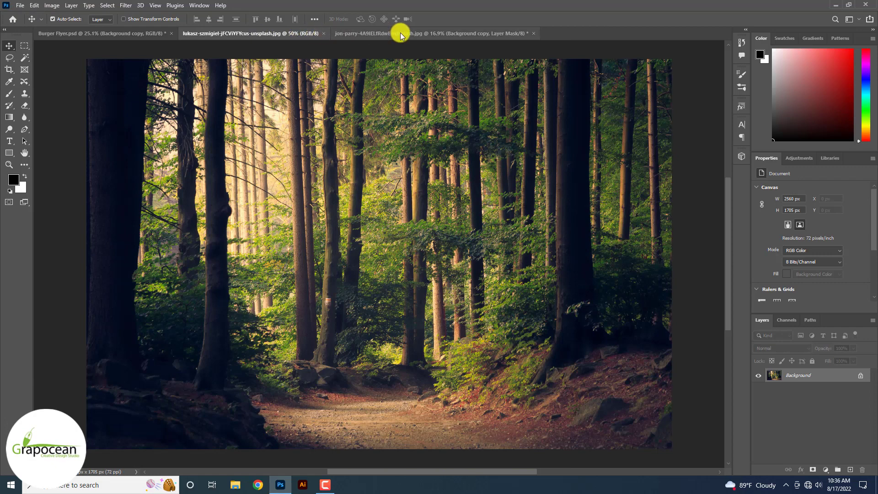
click(401, 36)
click(286, 35)
click(861, 375)
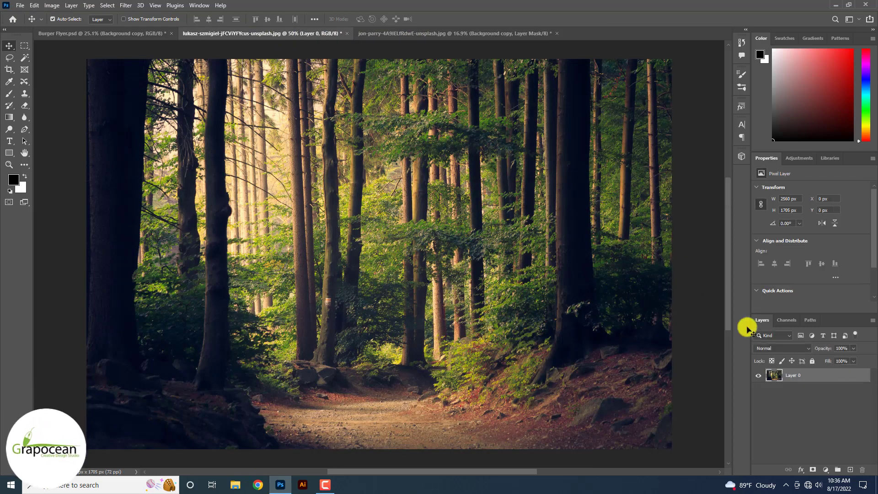
drag(331, 153, 412, 174)
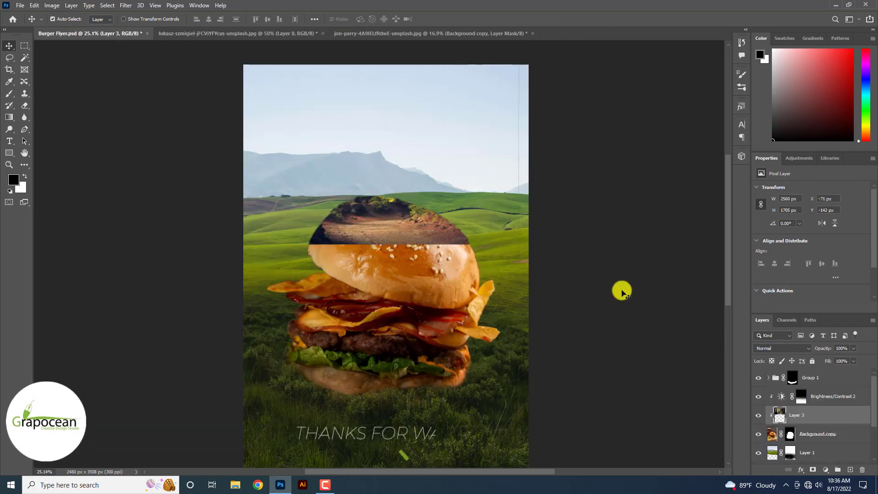
drag(833, 416, 816, 393)
drag(503, 219, 501, 281)
Step: Scale the forest layer to 171.49% and position it so it fills the flyer's upper part behind the burger
key(ctrl+t)
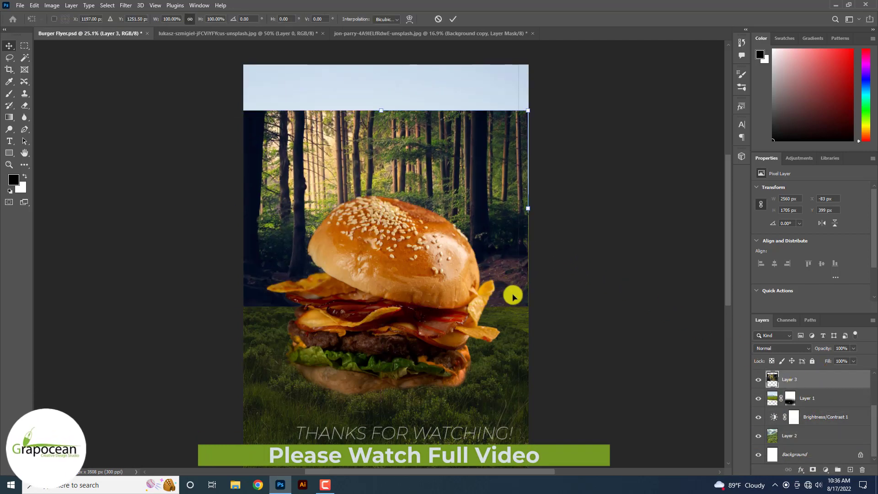
drag(527, 308, 583, 345)
drag(497, 259, 492, 202)
scroll(521, 240, down, 2)
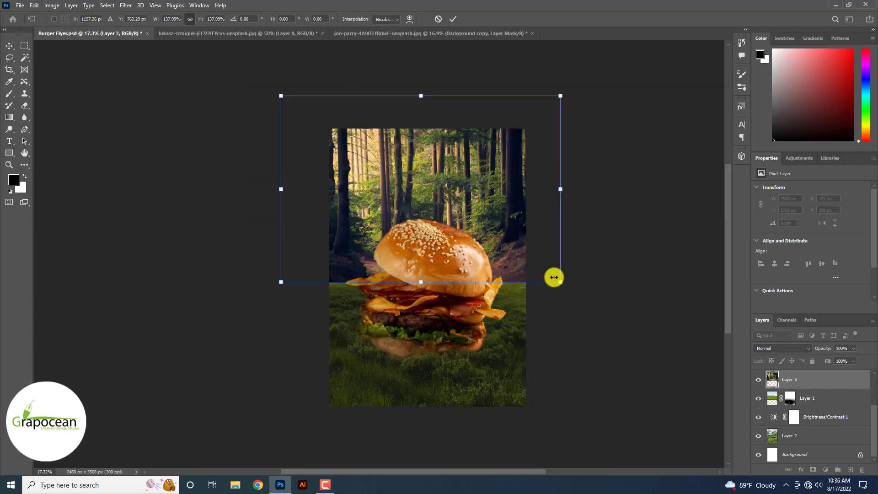
drag(558, 280, 584, 320)
drag(509, 252, 506, 255)
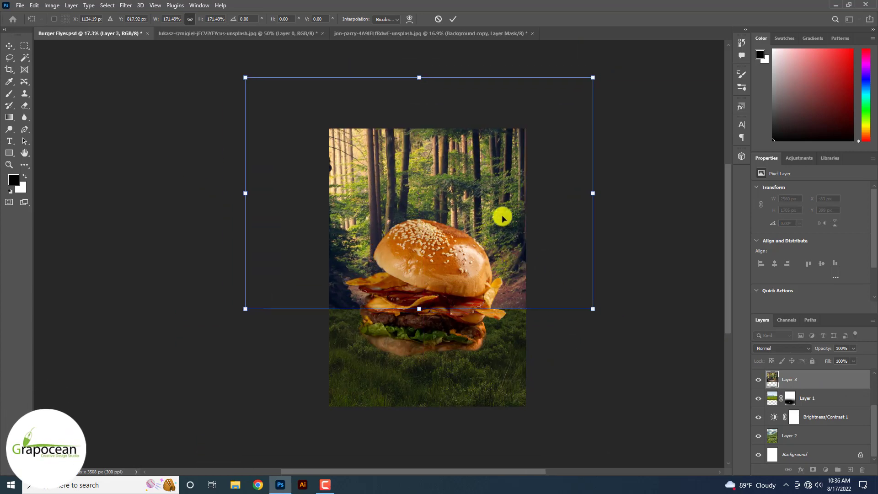
click(454, 20)
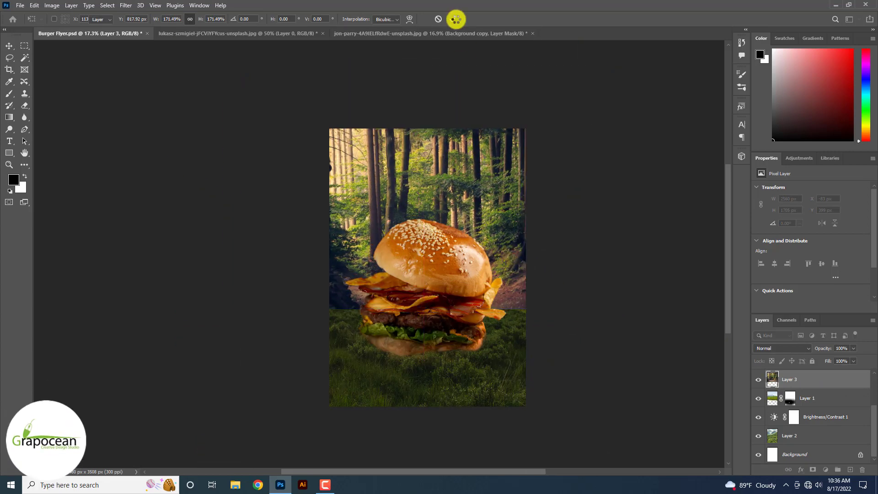
Step: Add a layer mask to the forest layer and blend its lower edge into the grass with the Brush
click(809, 470)
click(9, 93)
scroll(353, 272, up, 1)
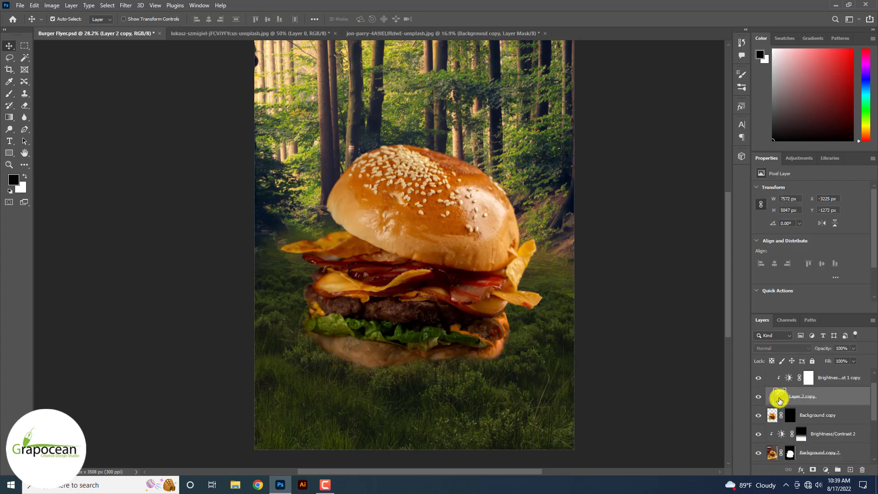
Step: Open the Camera Raw Filter for Layer 2 copy and set Texture to +29, Clarity to -23 and Dehaze to +43
click(125, 5)
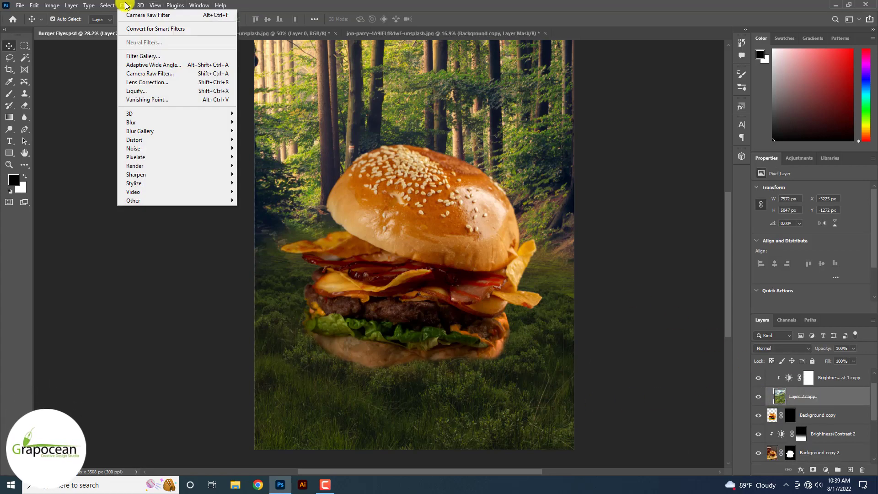
click(147, 55)
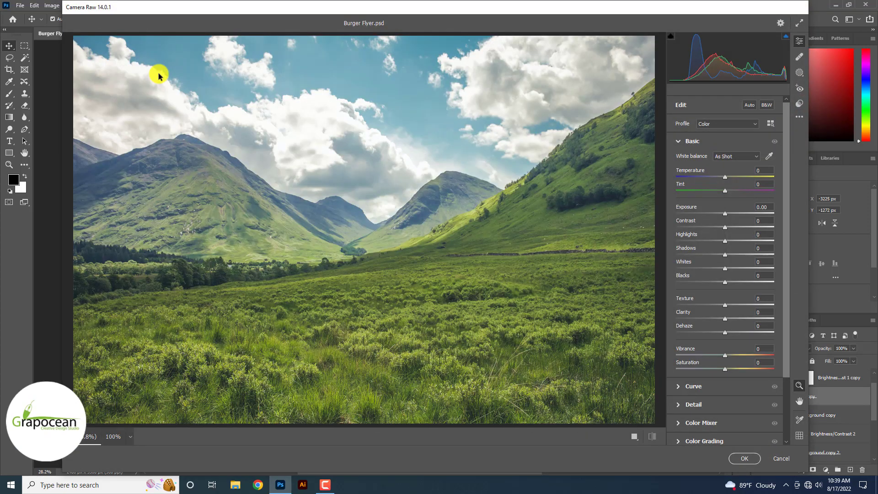
drag(726, 322, 713, 338)
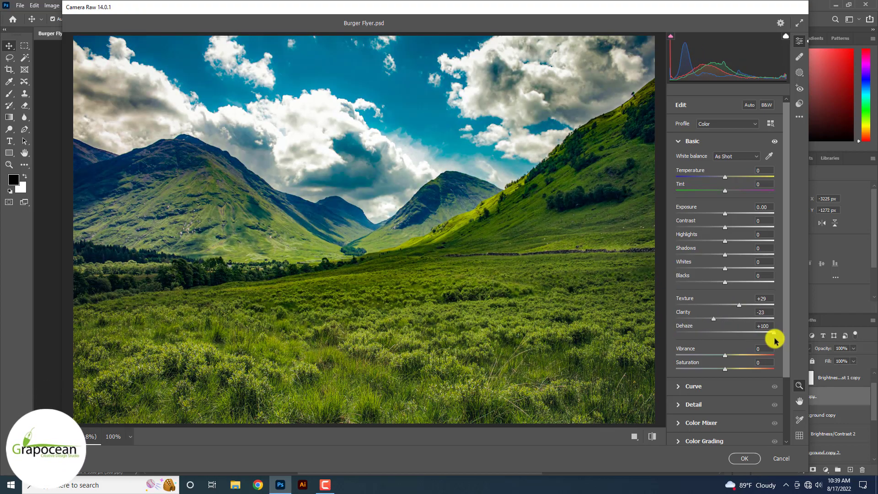
drag(776, 341, 747, 332)
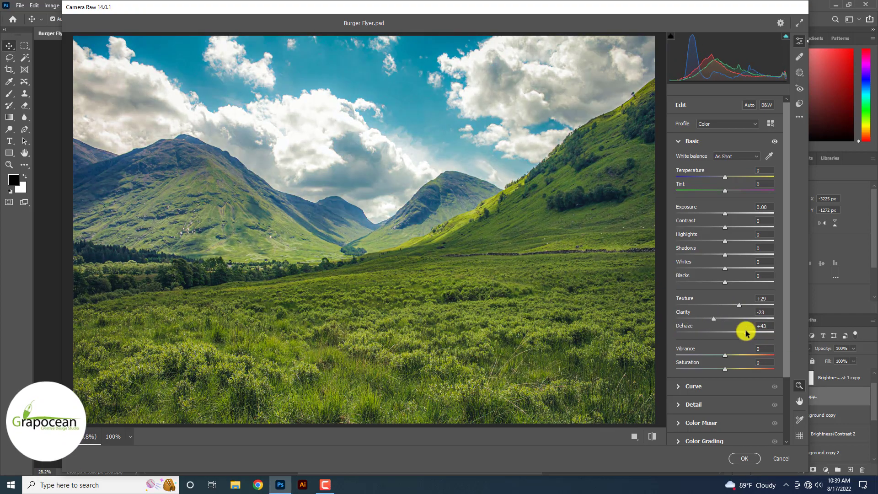
Step: Set Exposure to -0.55, Contrast to -25 and Highlights to +9, compare before and after, and apply the Camera Raw filter
drag(725, 218, 730, 241)
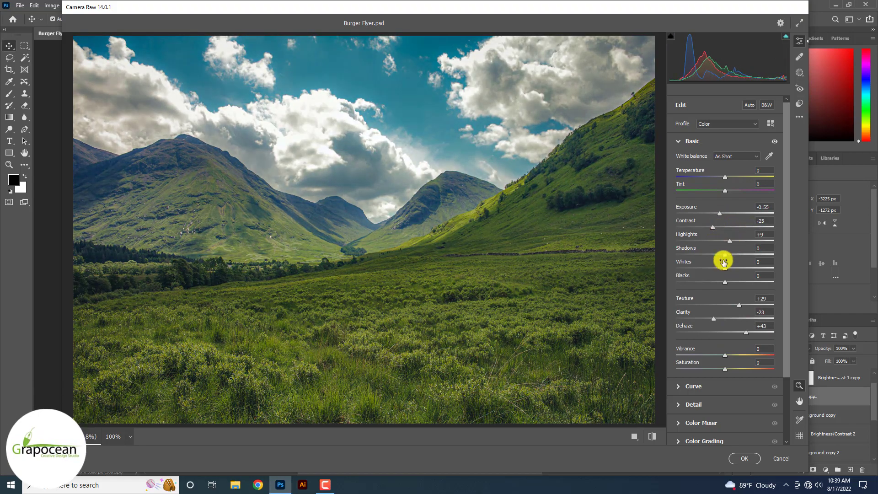
click(608, 437)
drag(278, 285, 346, 328)
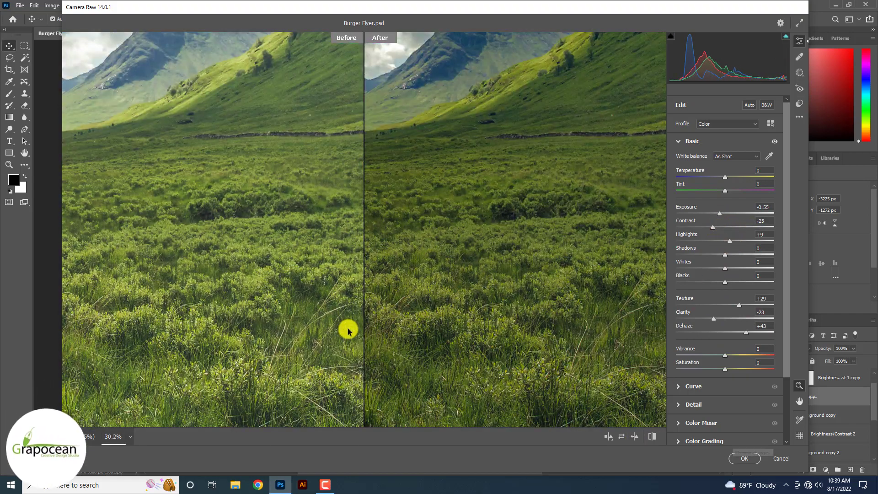
click(753, 461)
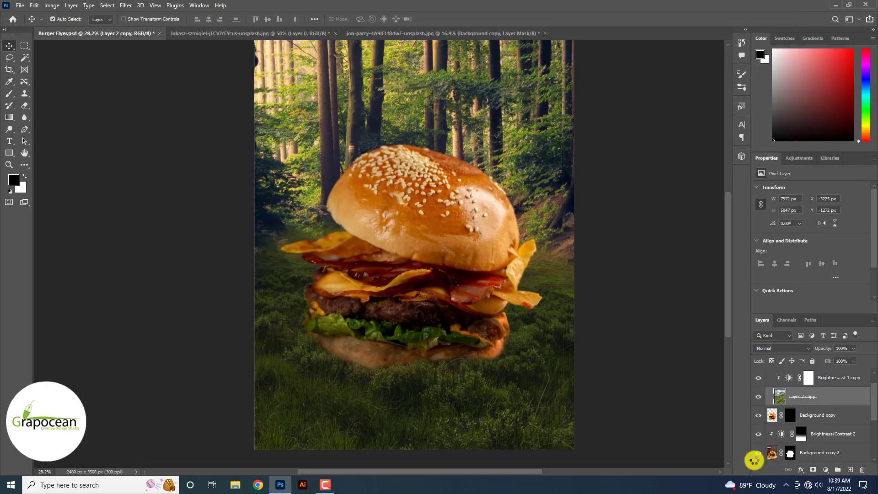
scroll(498, 356, down, 5)
click(602, 397)
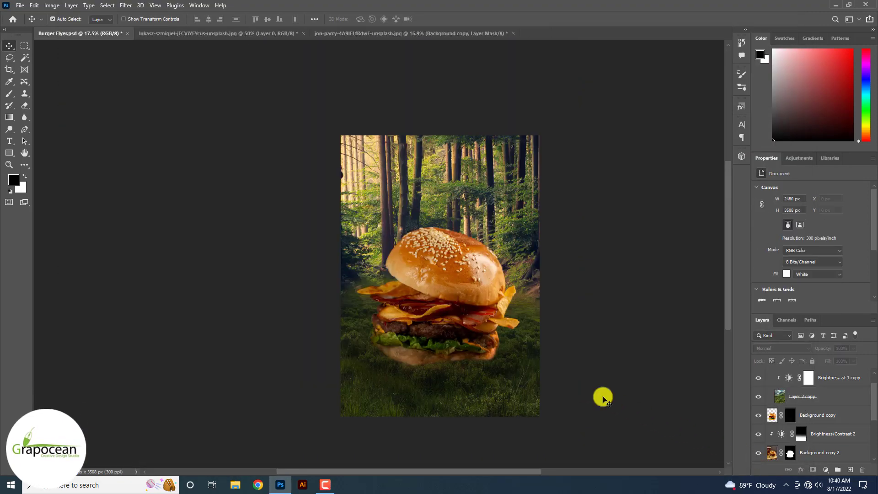
Step: Duplicate the forest layer, Layer 3, and apply the copy's layer mask to its pixels
scroll(489, 183, up, 3)
ctrl+click(472, 190)
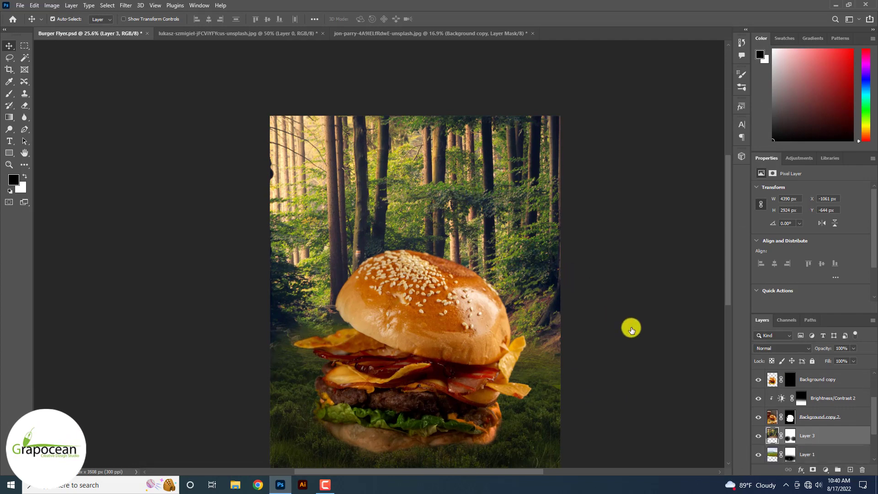
key(ctrl+j)
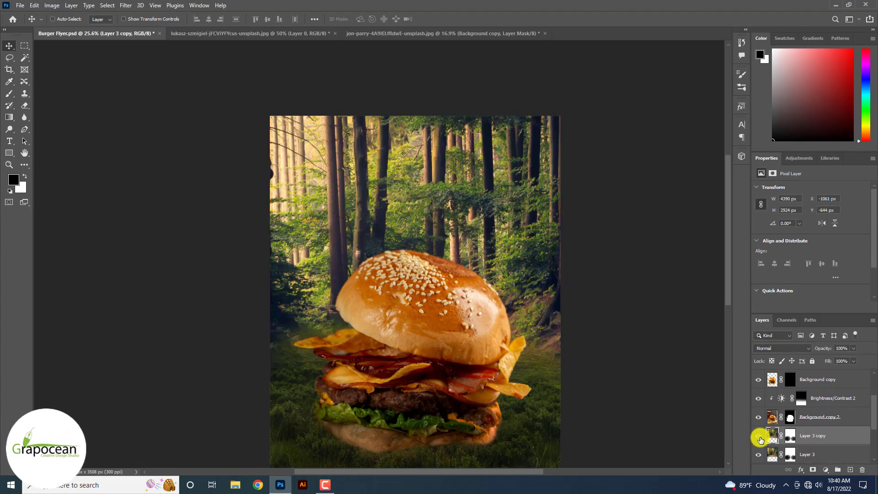
scroll(761, 439, down, 4)
scroll(761, 439, down, 2)
scroll(763, 430, up, 1)
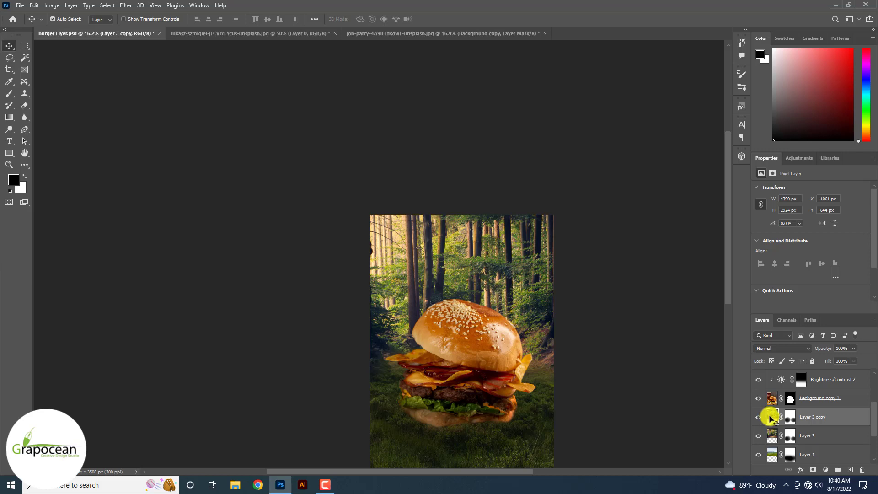
right_click(783, 416)
click(807, 358)
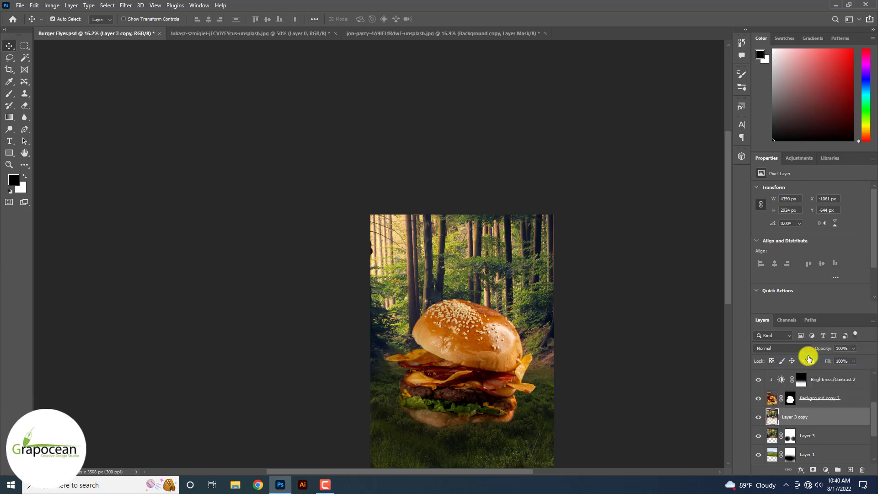
Step: Blur Layer 3 copy with a Gaussian Blur of 49.8 pixels radius
click(126, 5)
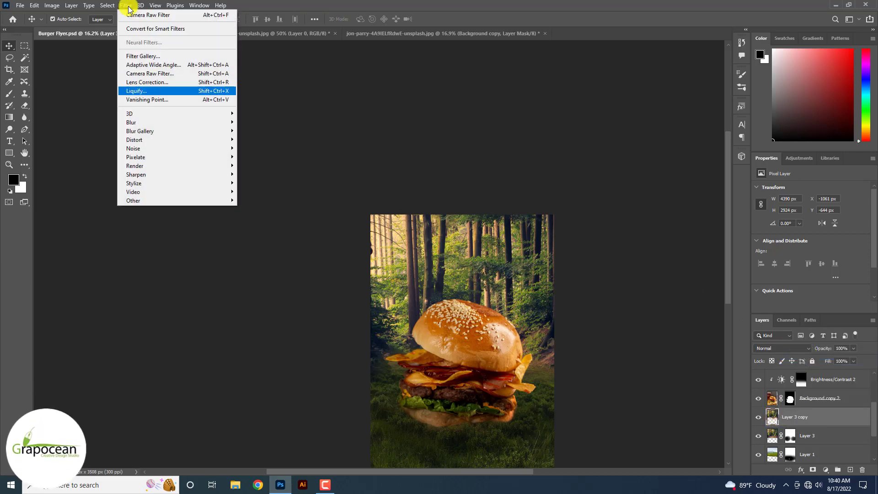
mouse_move(183, 122)
click(263, 157)
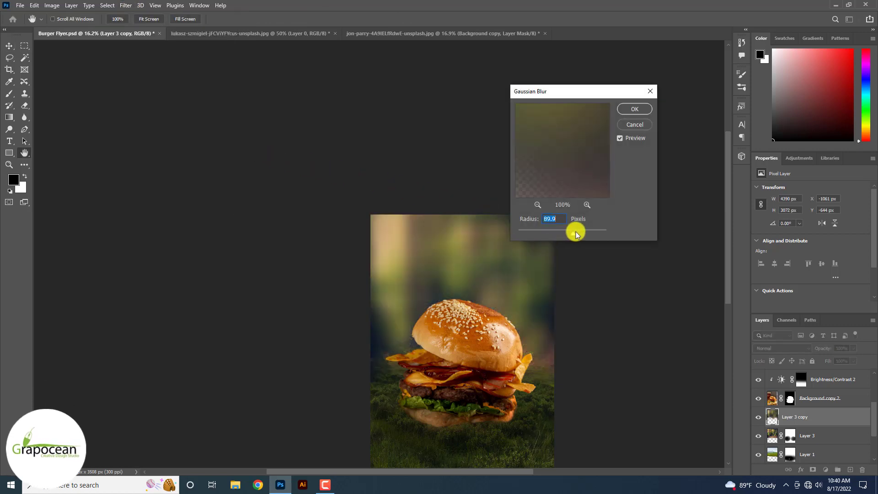
drag(582, 235, 568, 233)
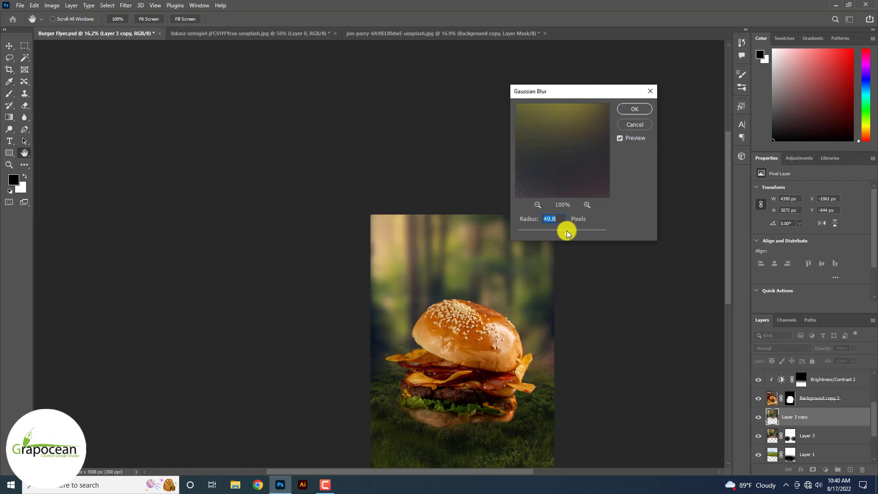
click(637, 112)
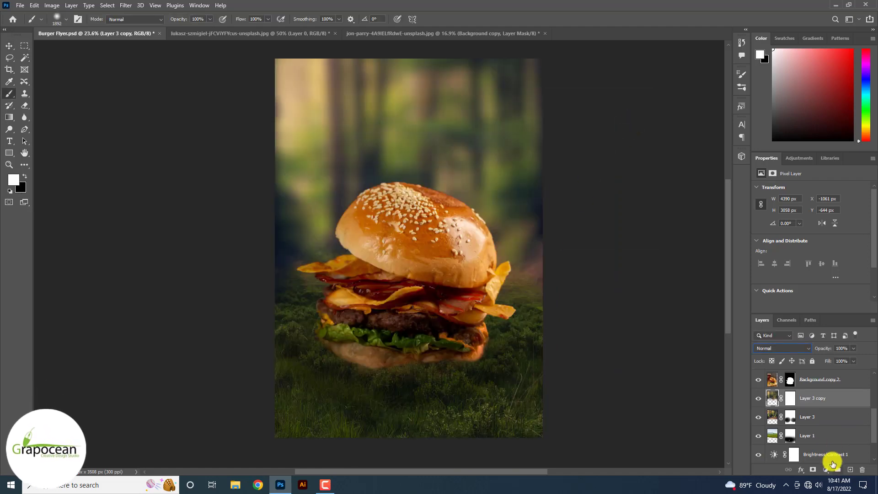
Step: Add a Hue/Saturation adjustment with hue -4, saturation +49 and lightness -33, clipped to the blurred Layer 3 copy
click(826, 470)
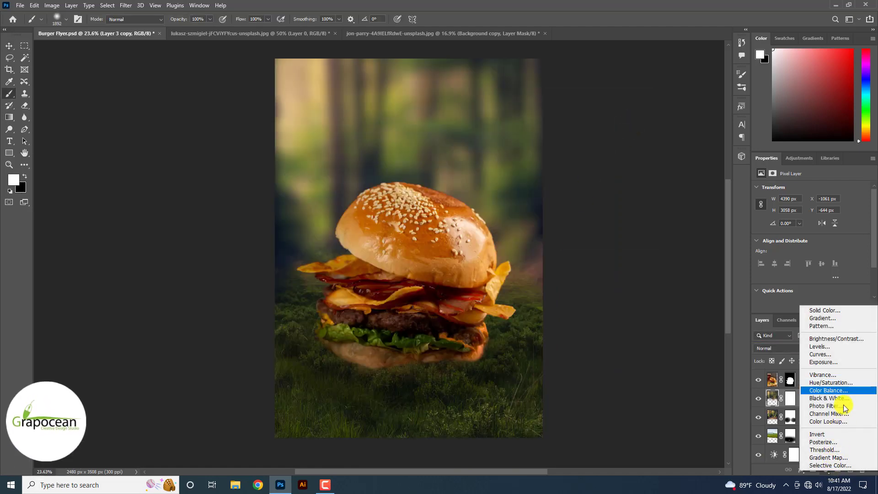
click(825, 382)
drag(811, 257, 812, 226)
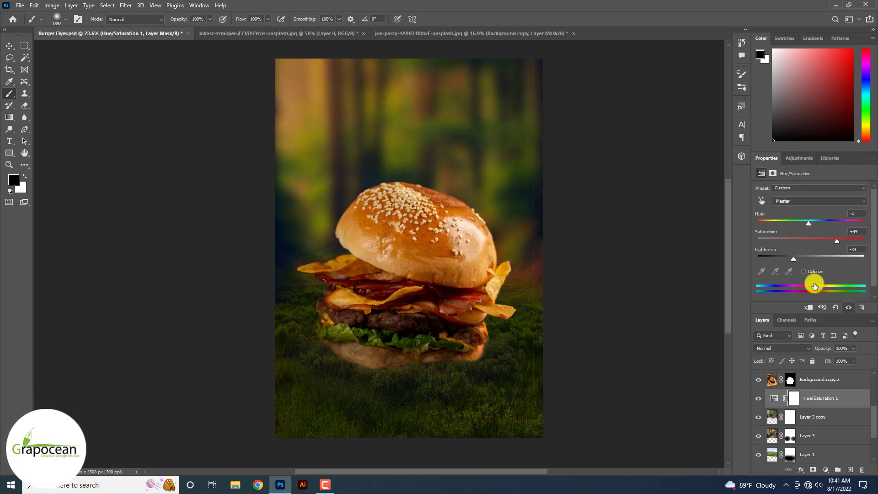
right_click(825, 399)
click(791, 185)
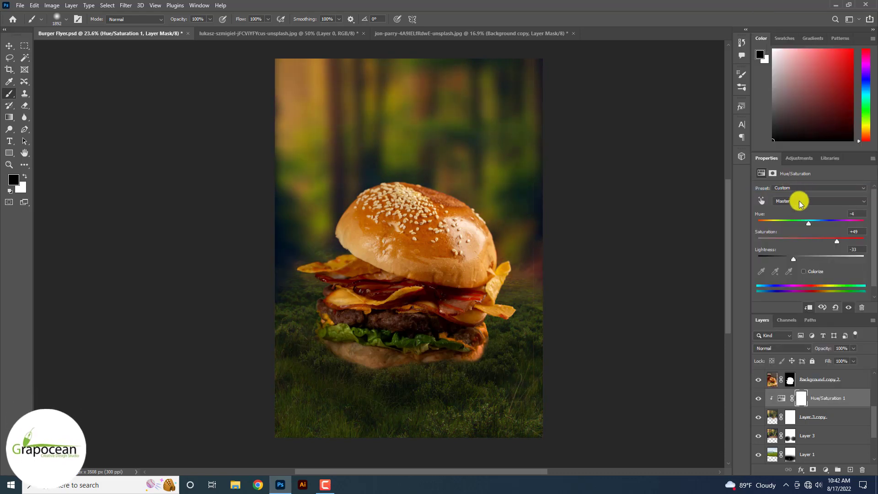
Step: Set the hue of the Hue/Saturation adjustment to -5 and hide Layer 1
mouse_move(809, 226)
mouse_down()
mouse_move(764, 221)
mouse_move(830, 227)
mouse_move(808, 231)
mouse_up()
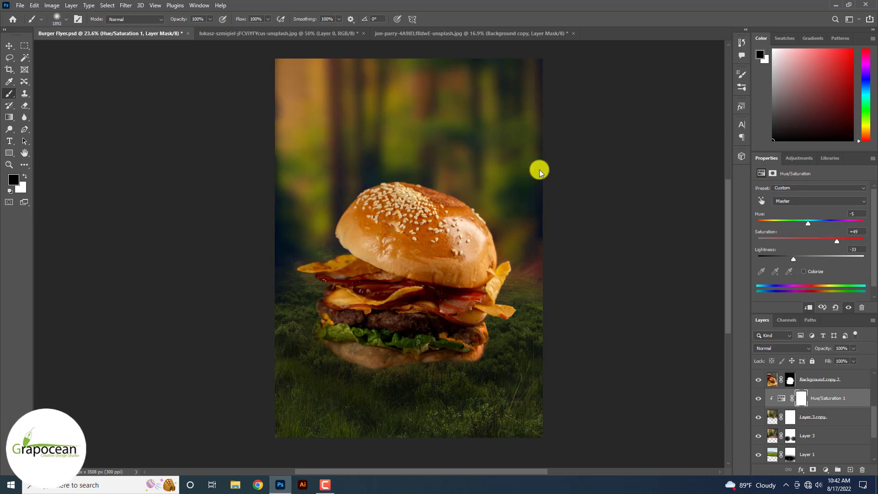
click(169, 315)
key(x)
scroll(169, 315, up, 3)
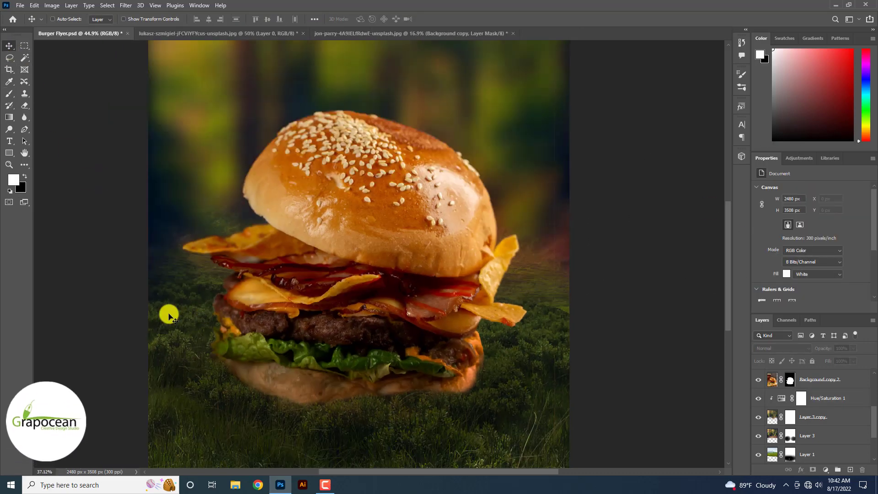
scroll(169, 316, down, 5)
scroll(338, 317, up, 2)
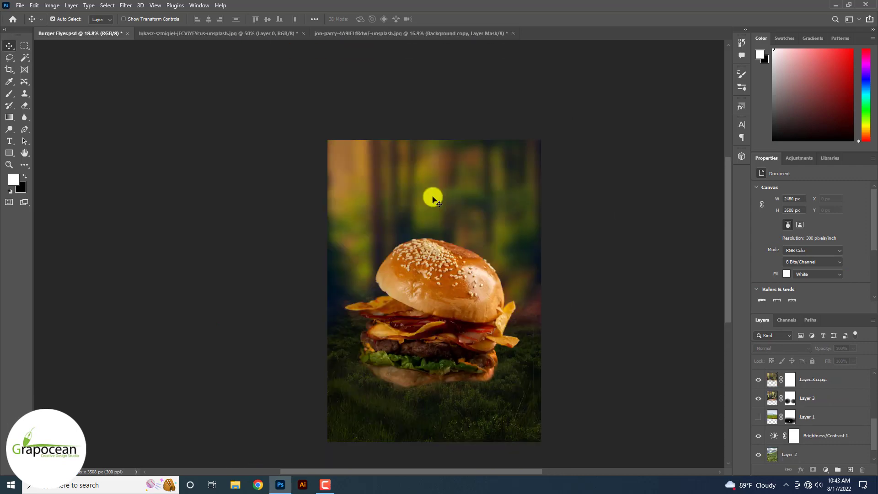
scroll(431, 196, up, 2)
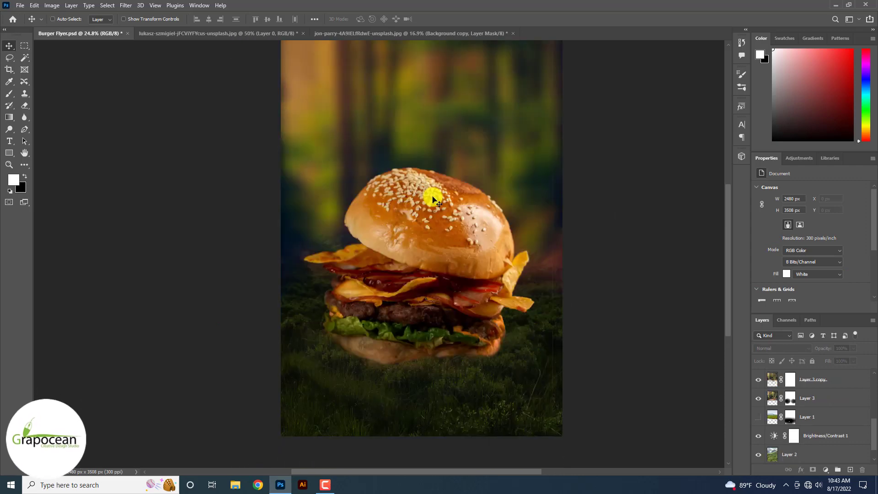
scroll(432, 200, up, 1)
scroll(432, 199, down, 2)
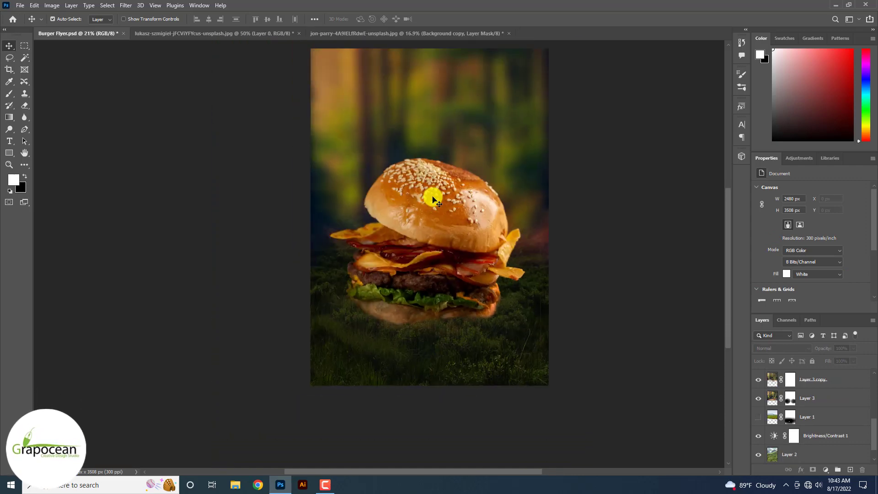
click(20, 5)
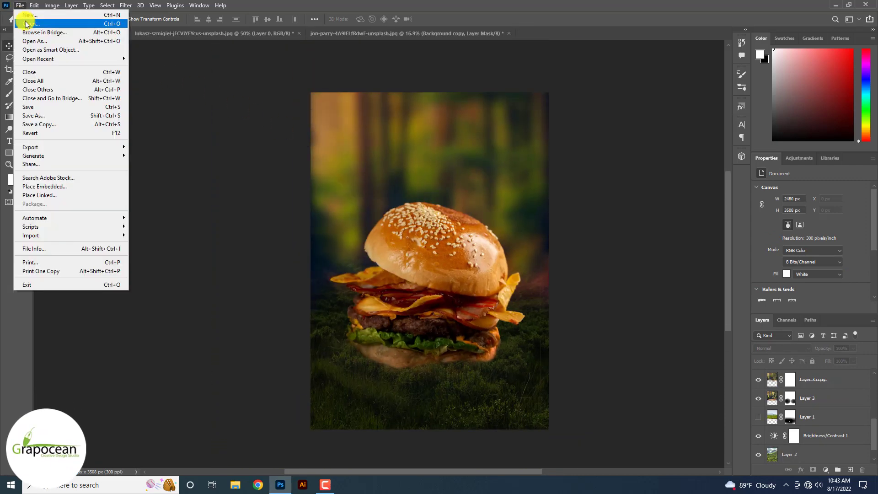
click(26, 22)
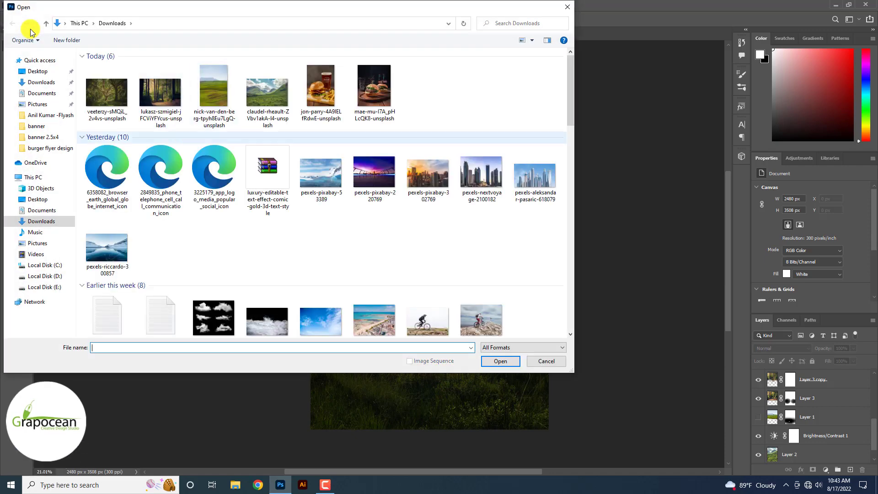
click(567, 7)
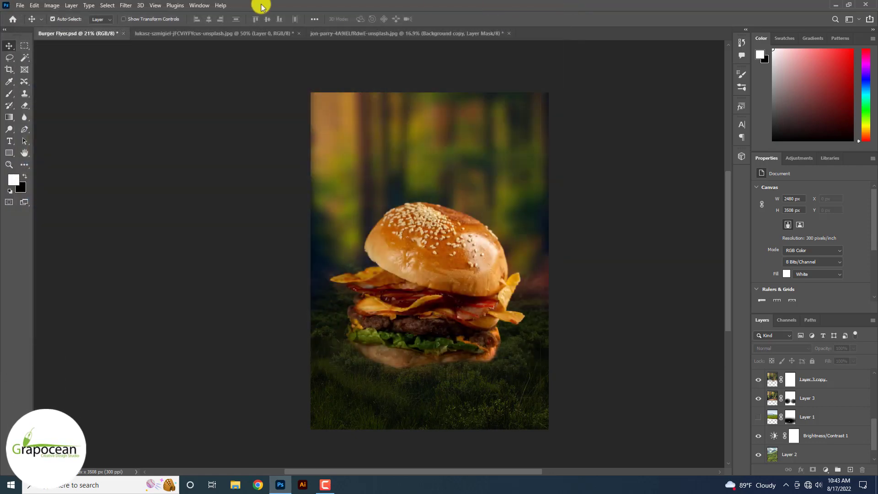
Step: Open the images leaf, leaf 2 and leaf 3 from the burger flyer design folder in Stock files on the Desktop
click(22, 5)
click(26, 23)
click(43, 71)
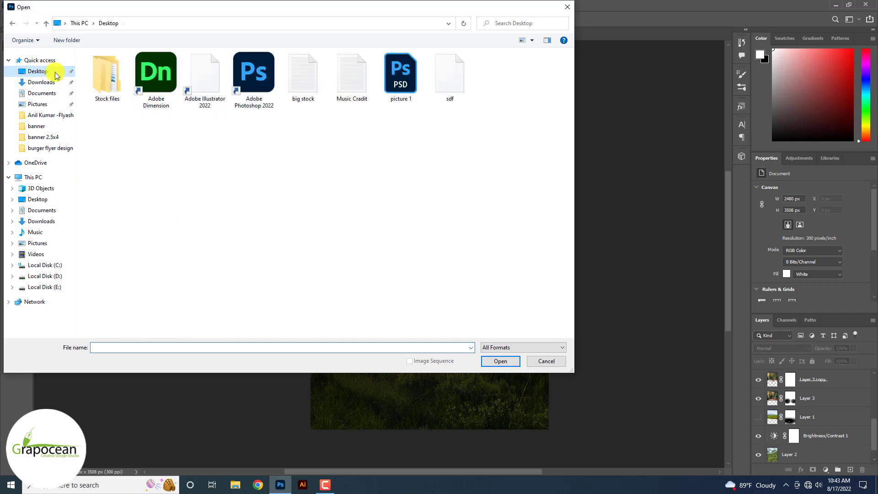
double_click(102, 77)
double_click(224, 82)
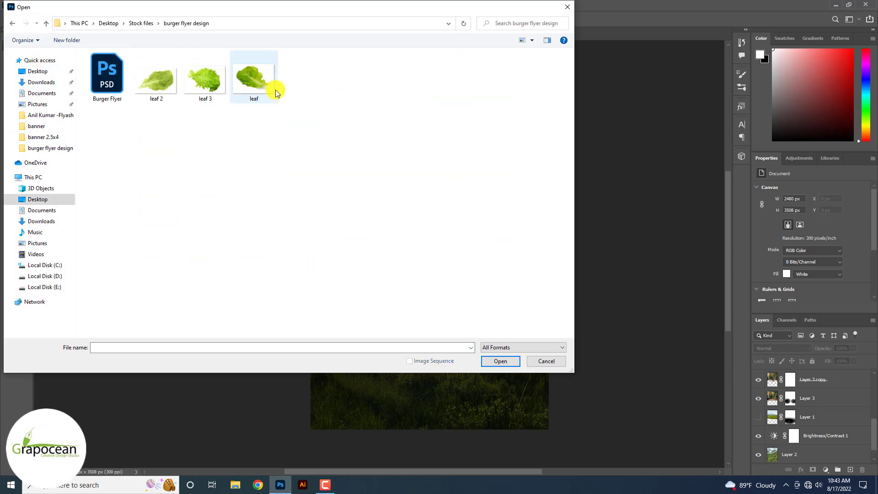
drag(312, 131, 156, 67)
click(501, 361)
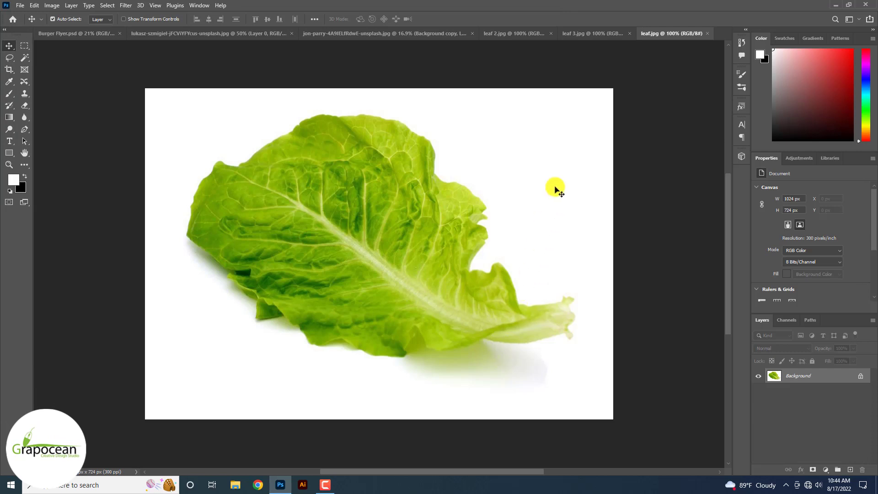
Step: Select the white background of leaf 3.jpg with the Magic Wand, invert the selection, and mask the unlocked layer to the leaf
click(600, 35)
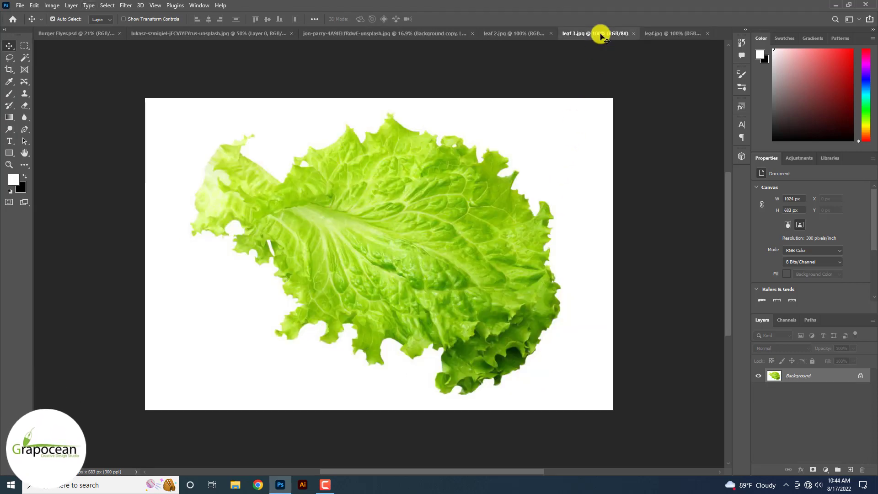
key(w)
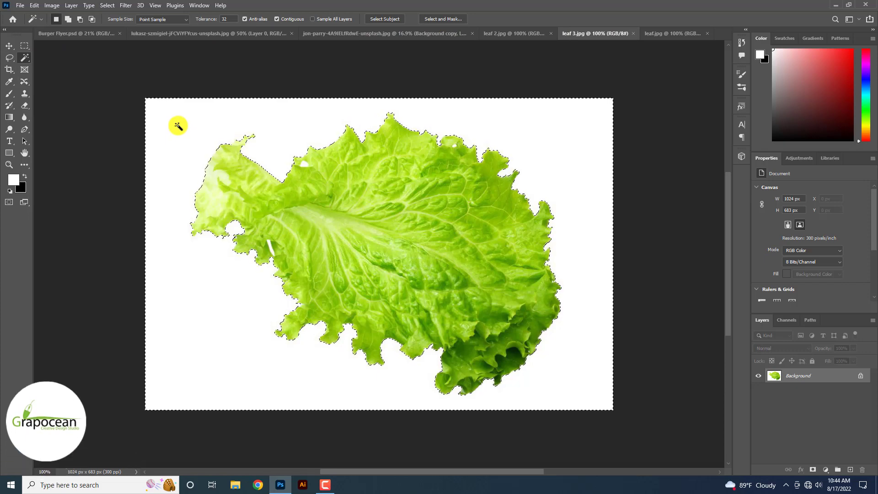
key(Delete)
click(493, 137)
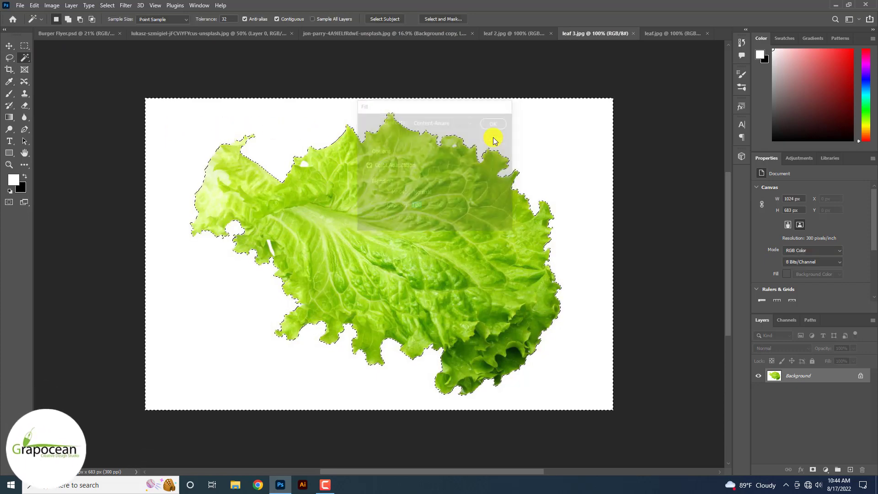
key(ctrl+shift+i)
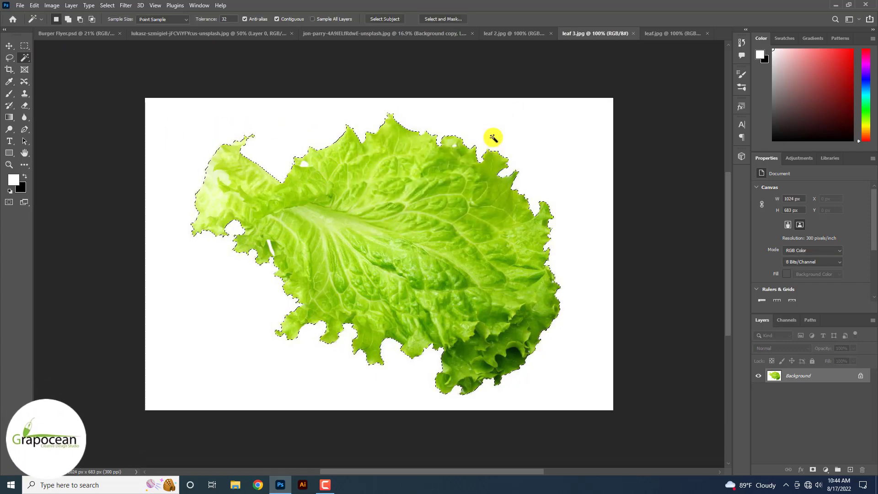
click(860, 377)
click(812, 470)
Step: Bring the cut-out leaf into Burger Flyer.psd at about 1606 px layer width, over the burger's lower edge, and duplicate Layer 4
click(9, 46)
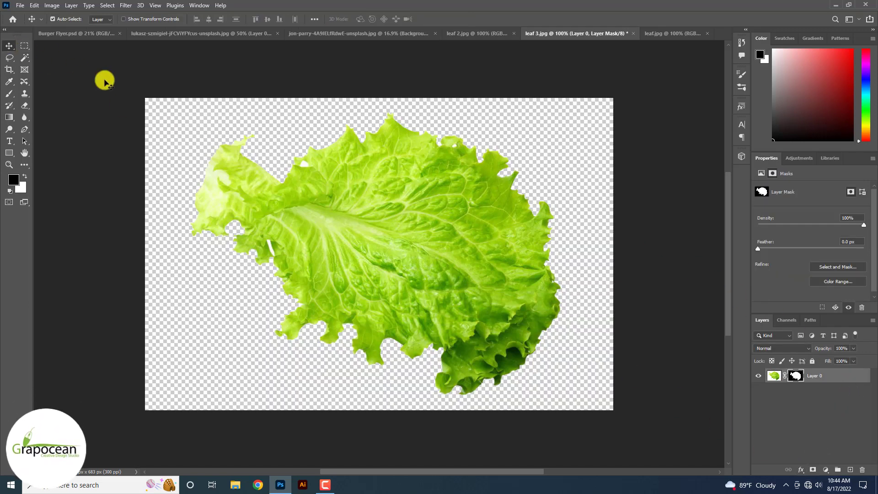
drag(328, 160, 430, 319)
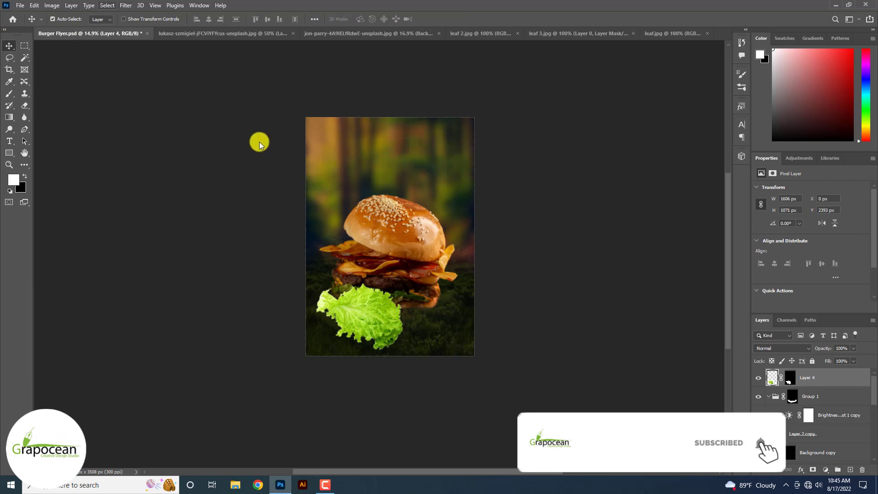
click(126, 6)
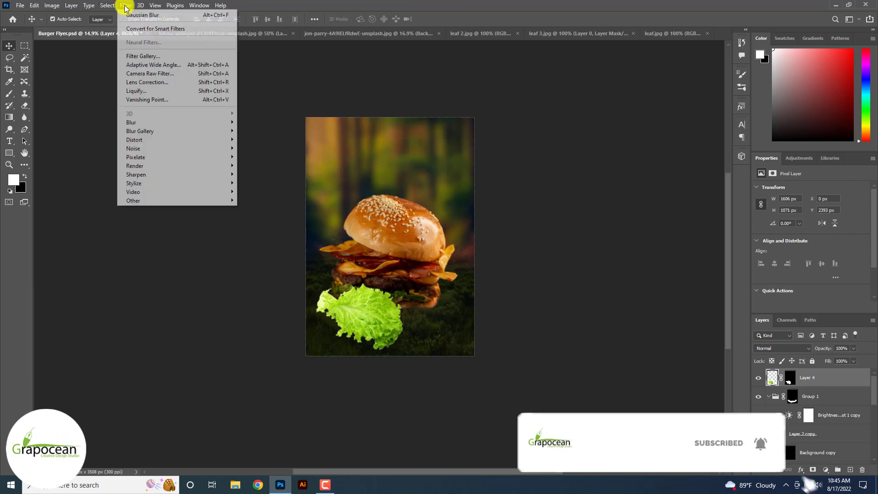
click(825, 378)
key(ctrl+j)
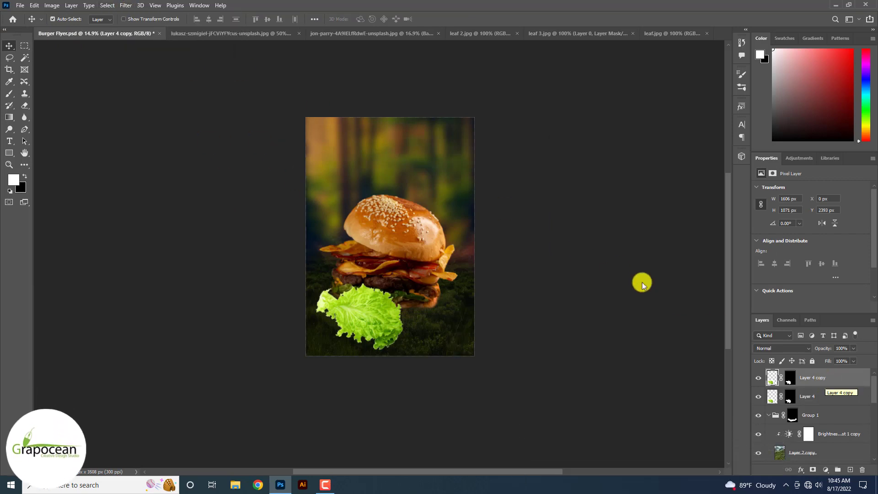
Step: Apply a Motion Blur with angle 0° and a distance of about 473 pixels to Layer 4 copy
click(127, 5)
mouse_move(151, 122)
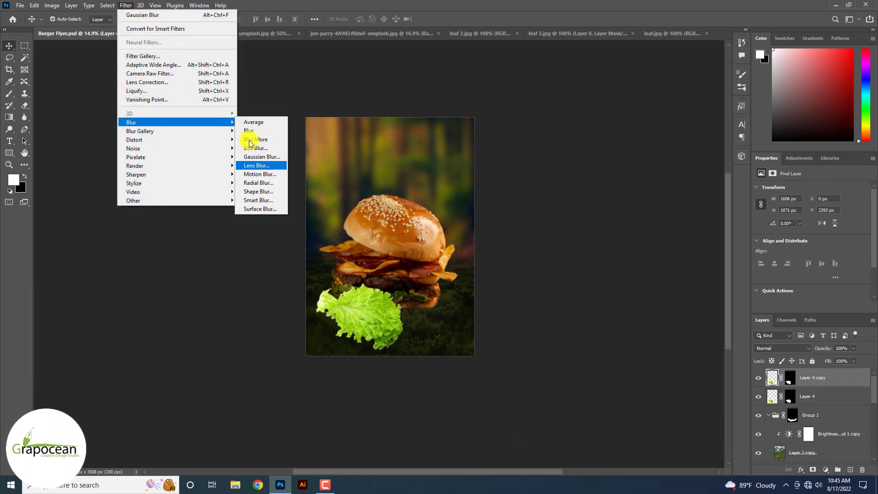
click(260, 173)
drag(385, 253, 426, 253)
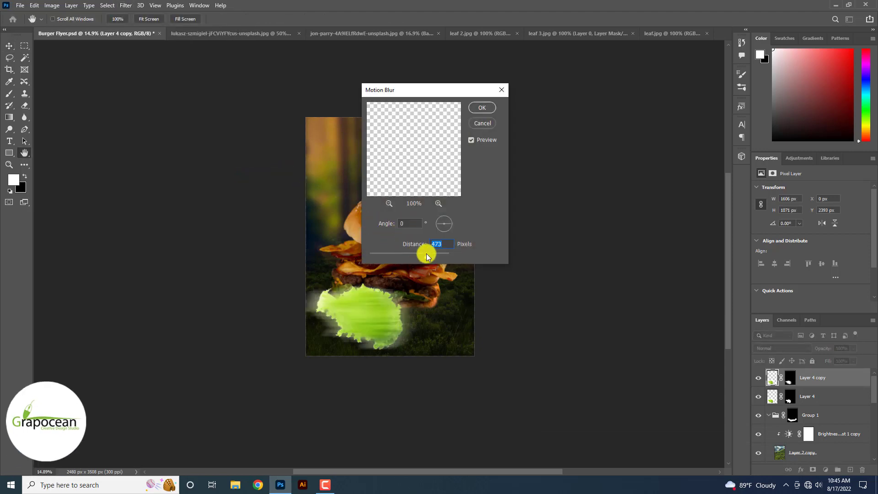
click(481, 110)
Step: Convert Layer 4 copy to a smart object and paint on a new layer mask to hide the blur around the leaf's stem side
right_click(785, 379)
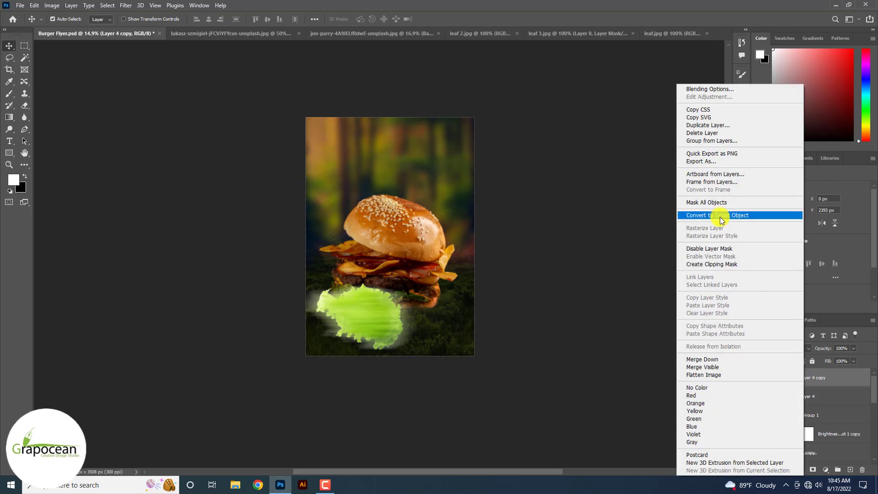
click(719, 215)
click(814, 471)
scroll(735, 434, up, 6)
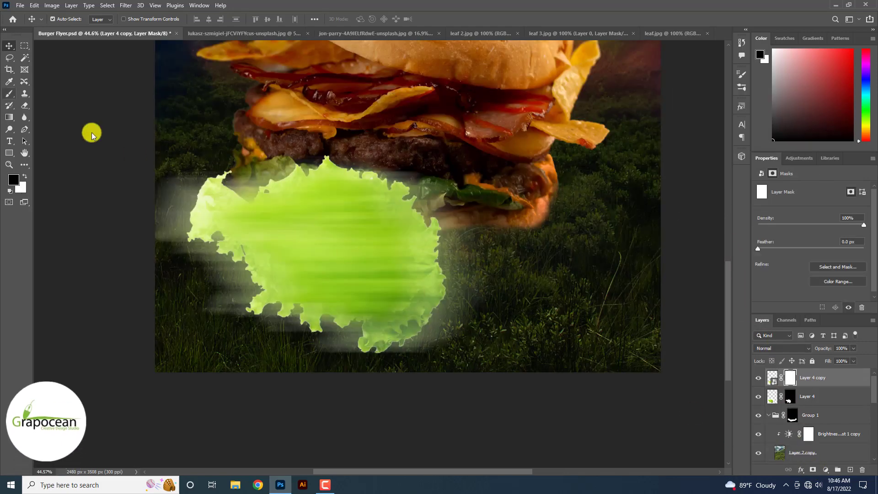
click(10, 93)
mouse_move(180, 277)
mouse_down()
mouse_move(139, 275)
mouse_move(139, 284)
mouse_up()
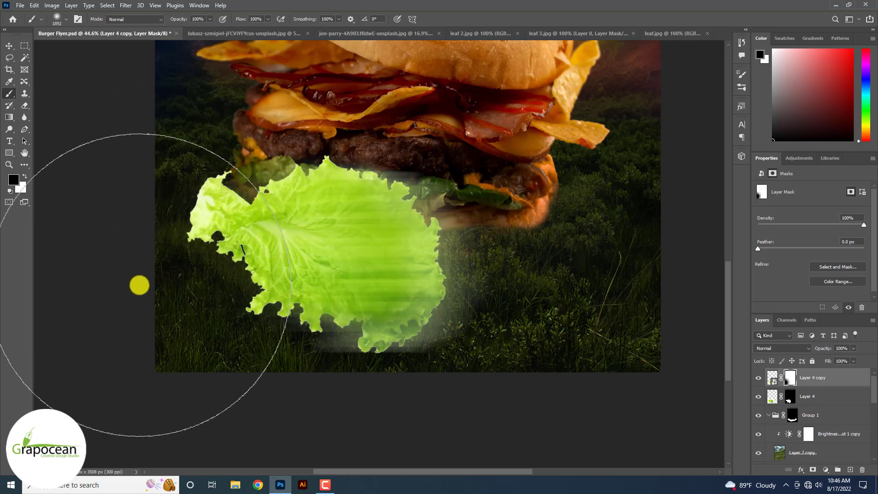
scroll(304, 471, down, 5)
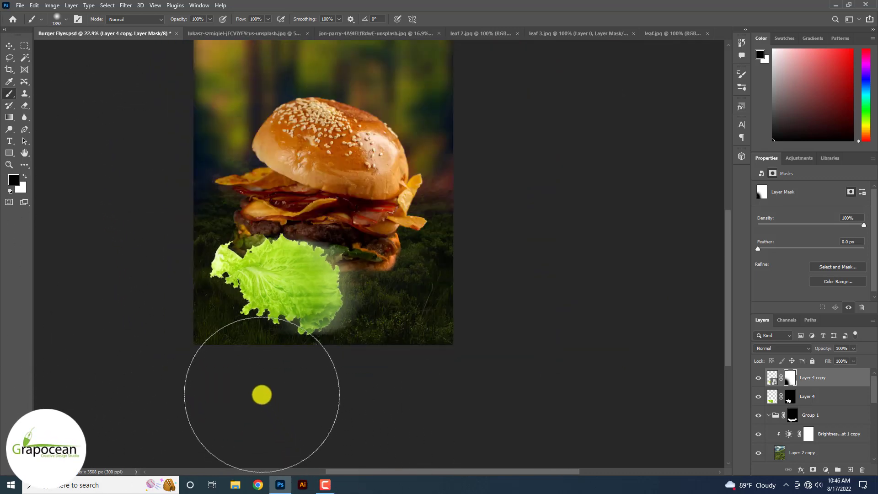
Step: Select Layer 4 and Layer 4 copy, scale them together to about 198%, and place the leaf over the burger
click(10, 45)
scroll(365, 298, up, 2)
click(814, 395)
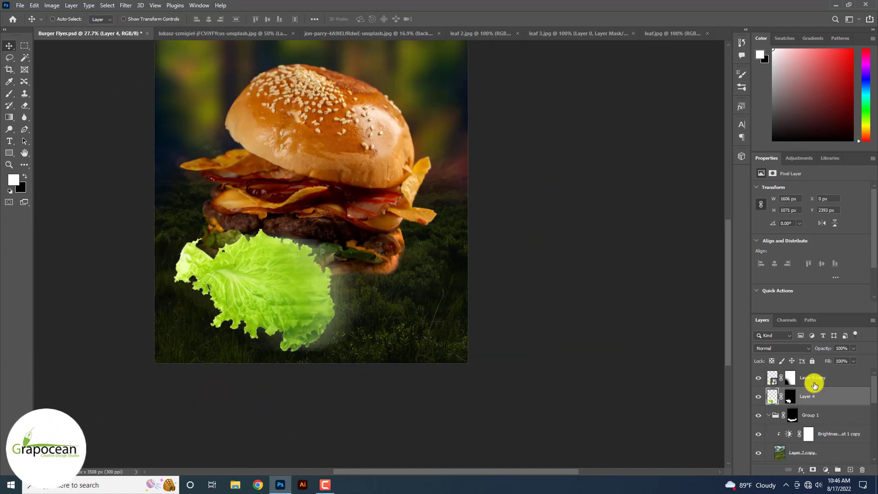
shift+click(814, 382)
drag(284, 305, 178, 304)
scroll(178, 302, down, 2)
key(ctrl+t)
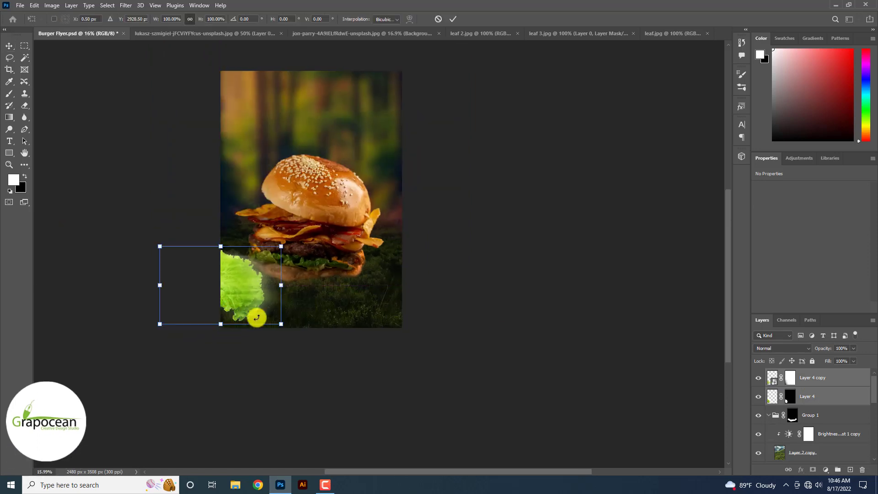
drag(281, 323, 333, 383)
key(ctrl+z)
drag(283, 326, 344, 359)
drag(256, 318, 338, 239)
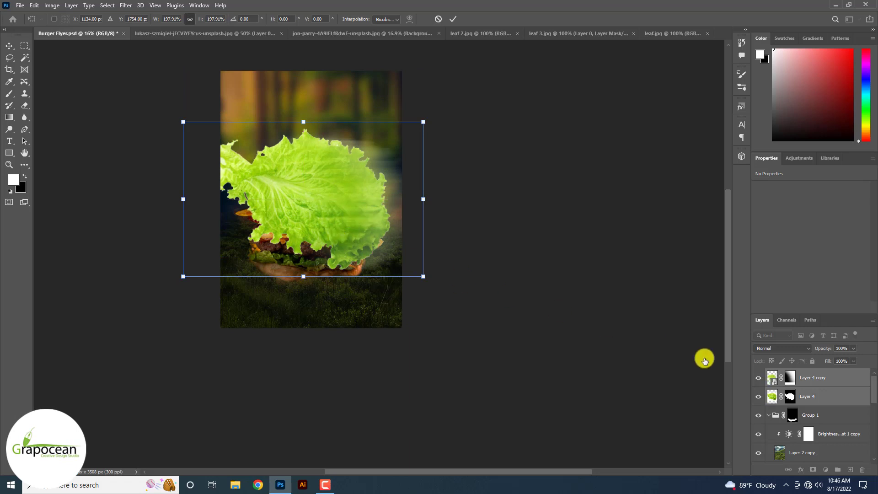
key(Return)
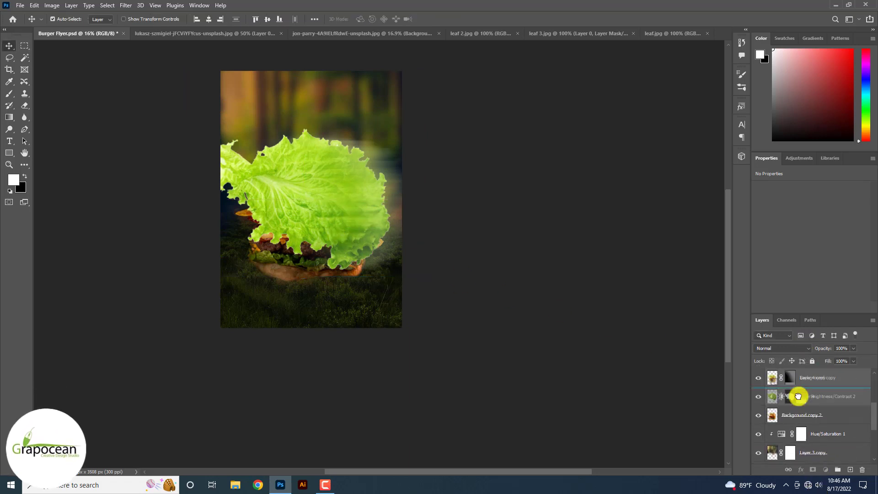
Step: Move both leaf layers below Background copy 2, rotate them to about -52°, and place the leaf behind the burger's upper-right side
mouse_move(797, 394)
mouse_down()
mouse_move(792, 488)
mouse_move(803, 405)
mouse_up()
drag(799, 362, 794, 429)
key(ctrl+t)
drag(444, 279, 345, 252)
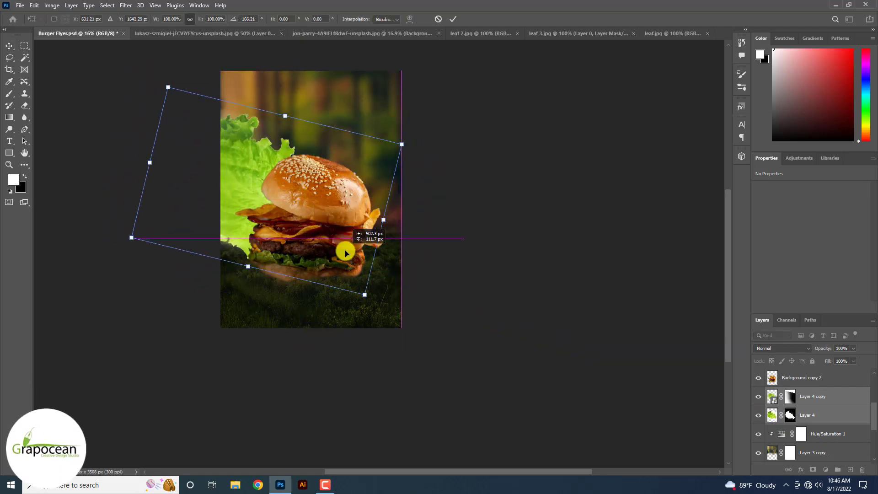
drag(355, 314, 238, 274)
drag(265, 229, 314, 218)
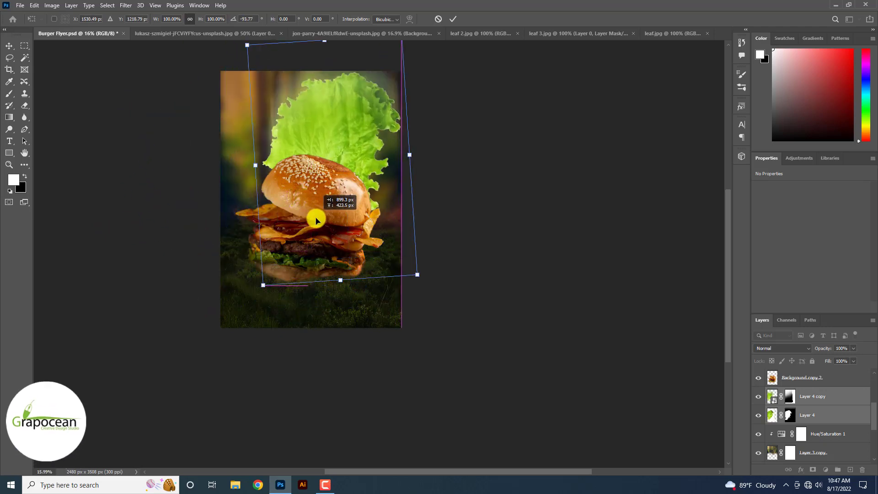
drag(395, 266, 333, 307)
drag(384, 186, 403, 161)
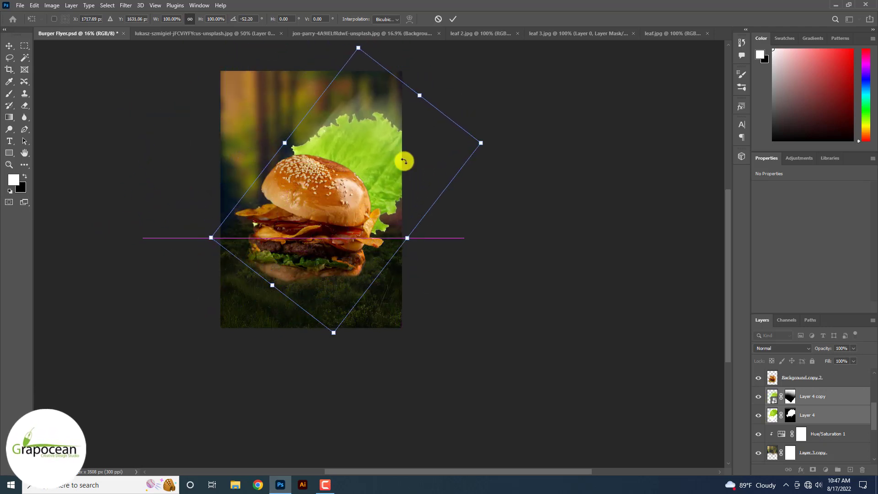
click(452, 19)
scroll(357, 180, up, 4)
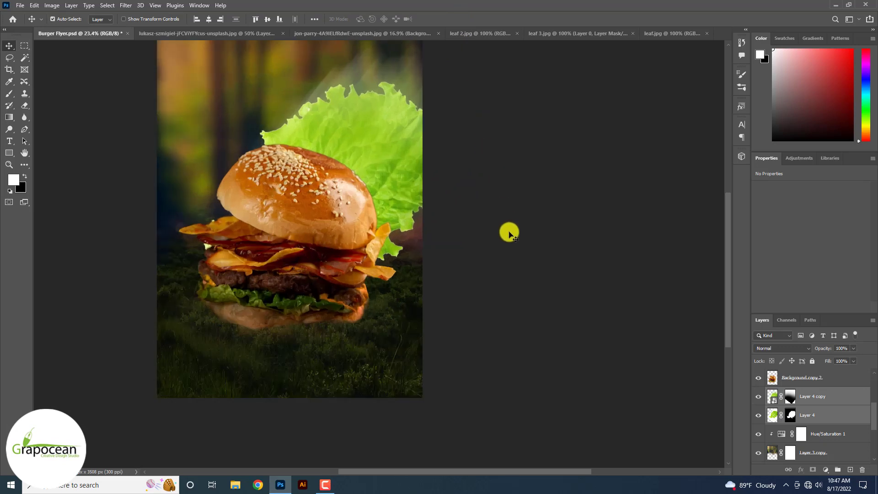
click(507, 233)
scroll(396, 137, down, 5)
drag(349, 170, 348, 174)
Step: Start Puppet Warp on the burger layer Background copy 2 and pin the burger just below the top bun
click(20, 5)
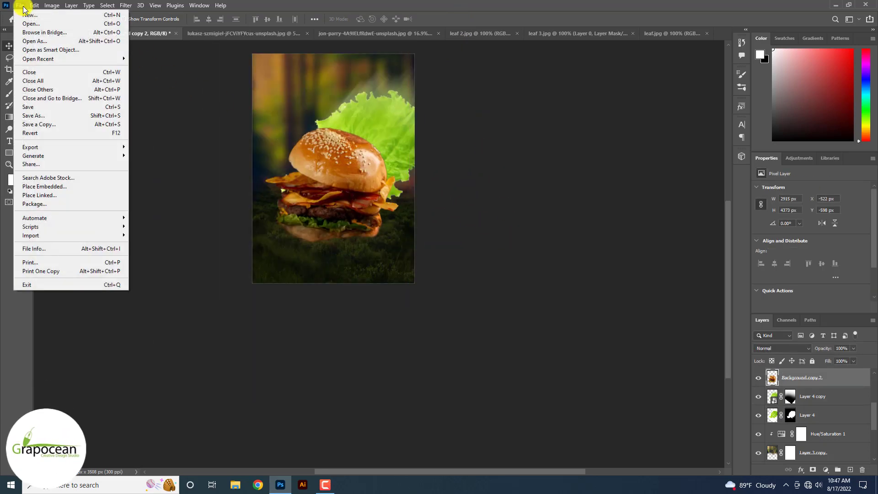
key(Down)
key(Down)
key(Down)
key(Down)
key(Down)
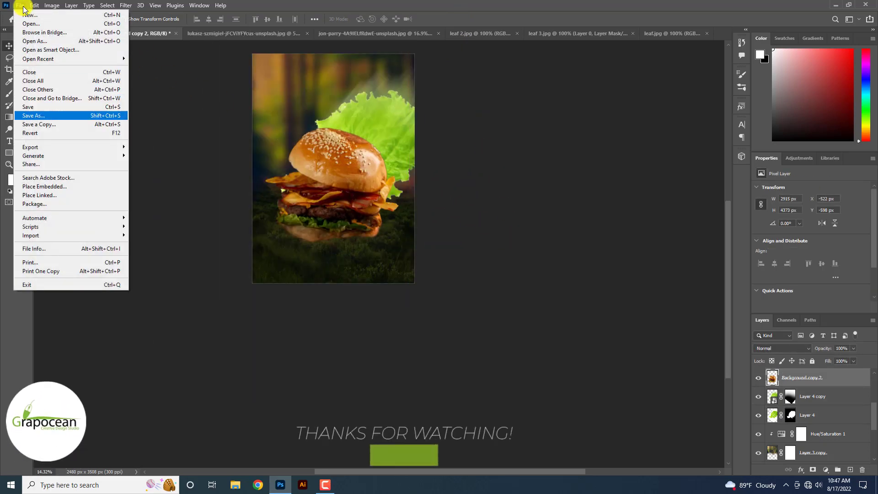
key(Right)
key(Left)
key(Down)
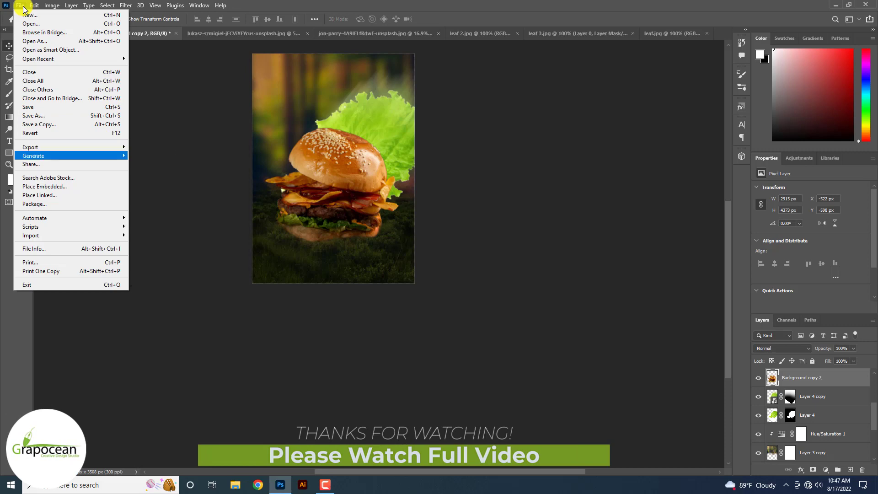
key(Right)
key(Right)
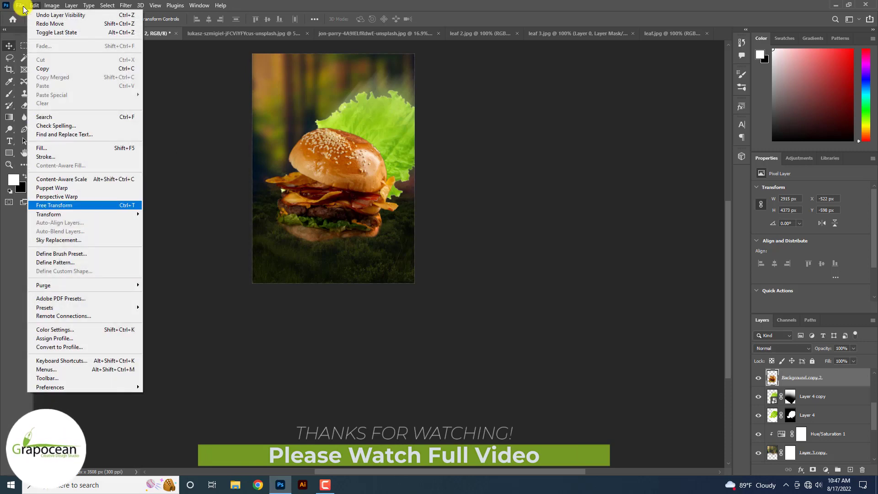
click(83, 188)
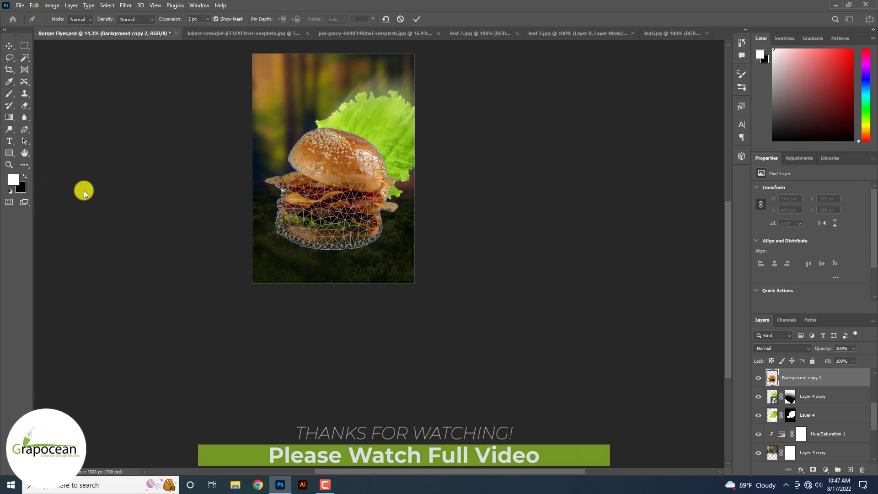
key(ctrl+plus)
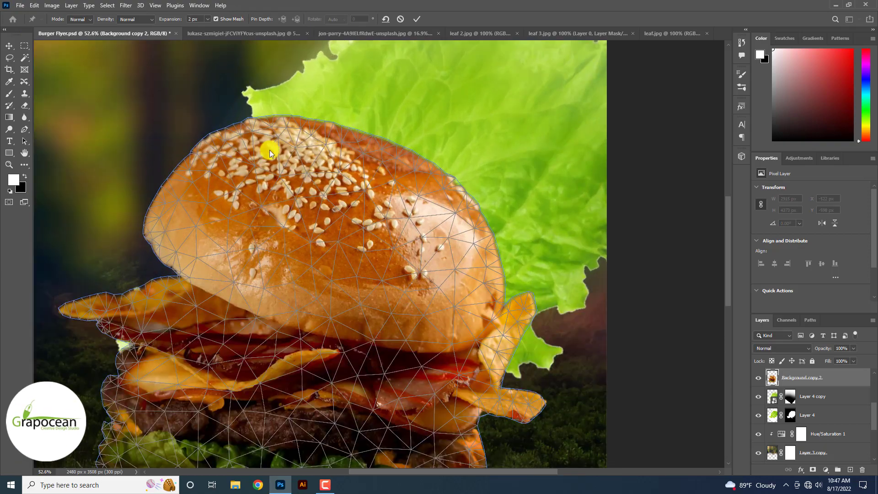
click(348, 133)
scroll(320, 183, down, 4)
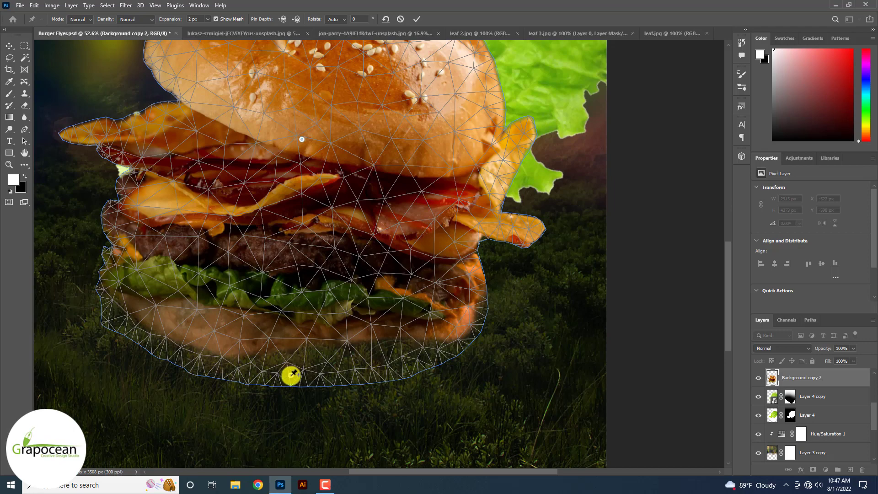
Step: Tilt the burger upright by moving a top-bun pin up and to the left, pinning the burger's base and both lower edges
scroll(291, 375, up, 4)
drag(336, 119, 247, 64)
scroll(270, 247, down, 3)
drag(294, 406, 140, 368)
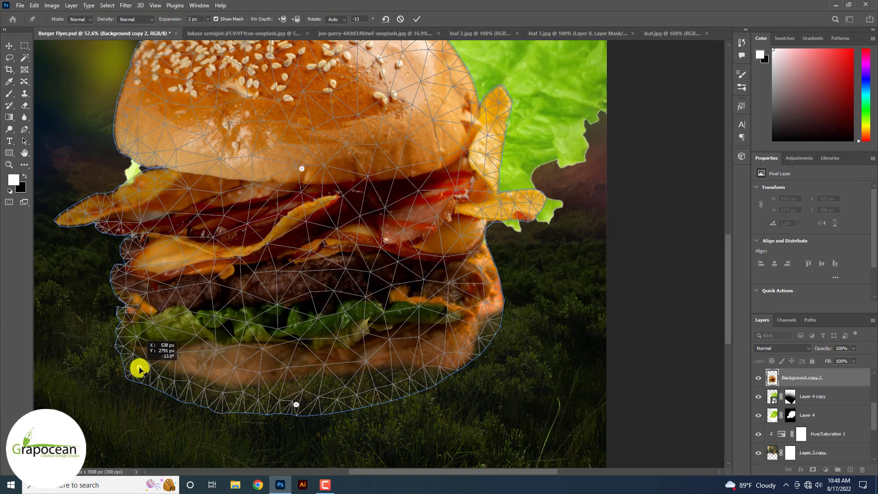
click(468, 353)
drag(296, 404, 301, 398)
Step: Add another pin along the burger's lower-right base, nudge the top-bun pin slightly upward, and apply the Puppet Warp
click(399, 376)
scroll(409, 379, down, 3)
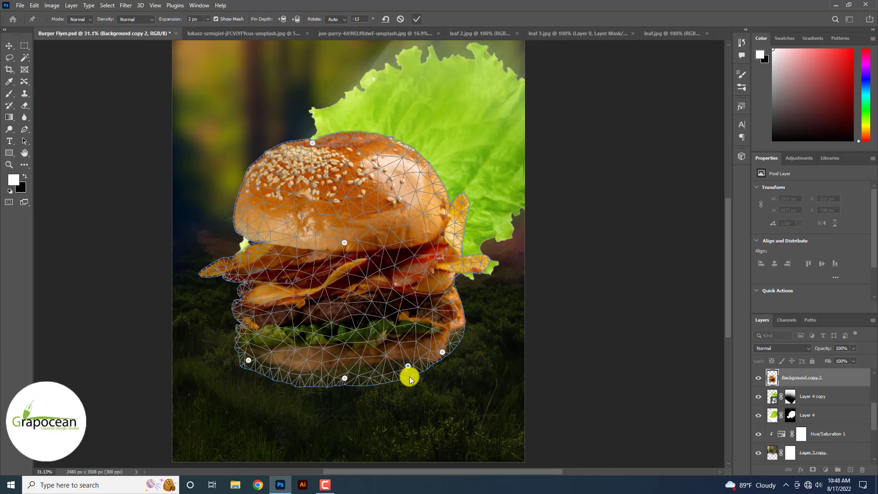
scroll(311, 134, up, 2)
drag(314, 147, 309, 133)
click(417, 18)
scroll(457, 192, down, 5)
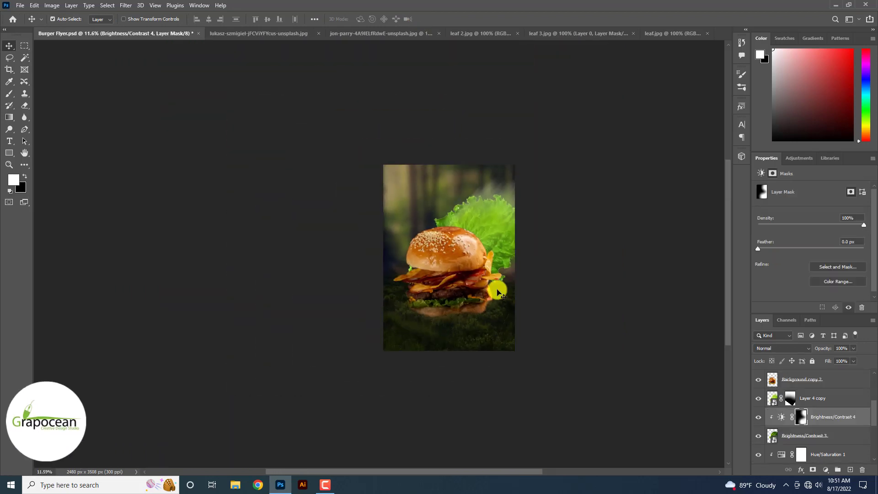
Step: Select Layer 4 copy, Brightness/Contrast 4 and Brightness/Contrast 3, scale them to about 62%, and rotate them to about -120°
ctrl+click(821, 401)
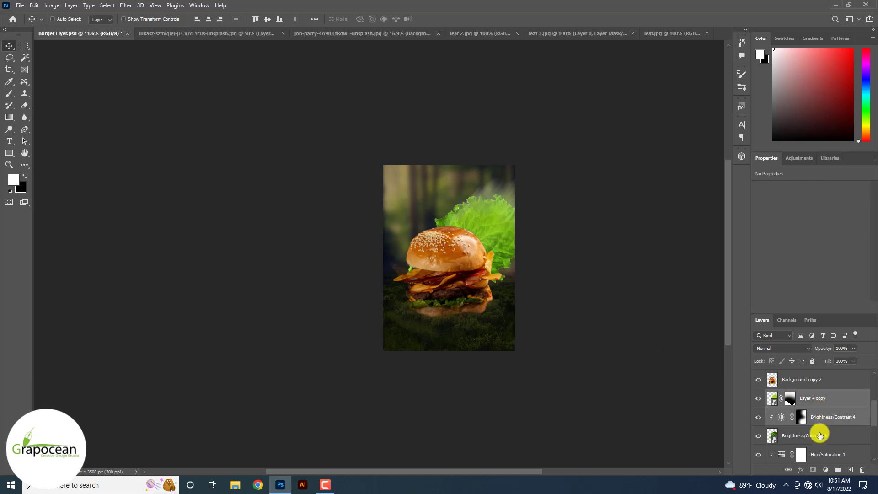
key(ctrl+t)
drag(560, 352, 494, 207)
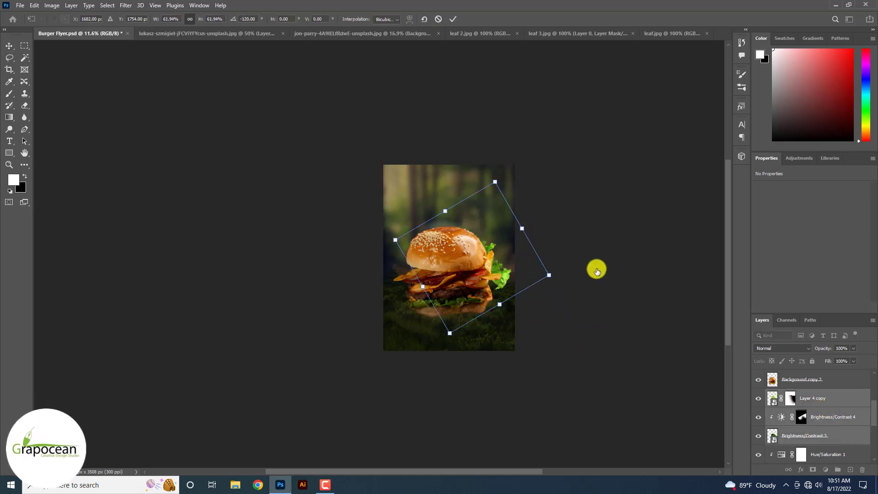
Step: Move the three selected leaf layers above Group 1 and place the leaf over the burger's lower-right side
drag(813, 349, 780, 364)
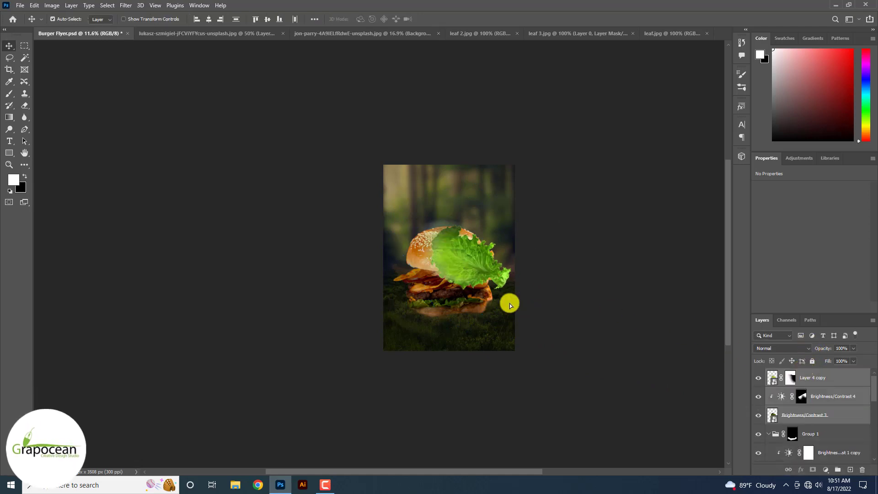
drag(488, 274, 492, 307)
scroll(479, 324, up, 2)
Step: Compare the leaf with and without its blur layer, and set Layer 4 copy's blend mode to Hard Light
click(758, 378)
click(758, 378)
click(758, 378)
click(758, 378)
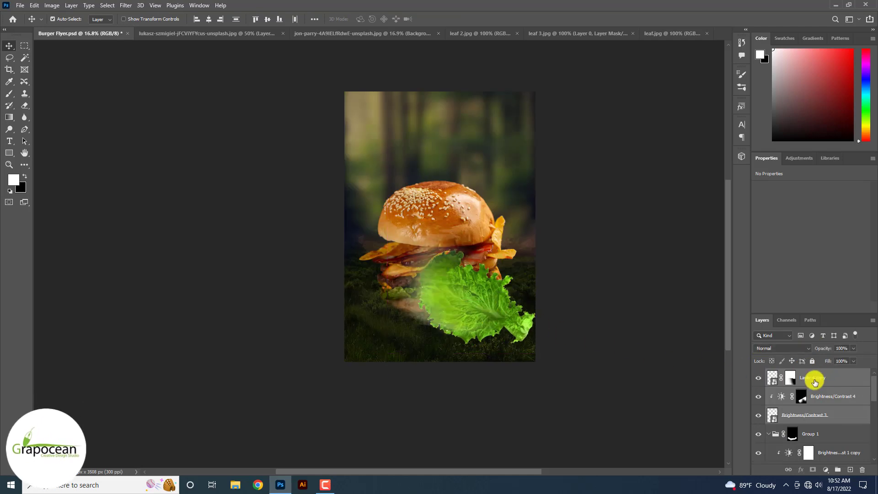
click(815, 383)
click(784, 349)
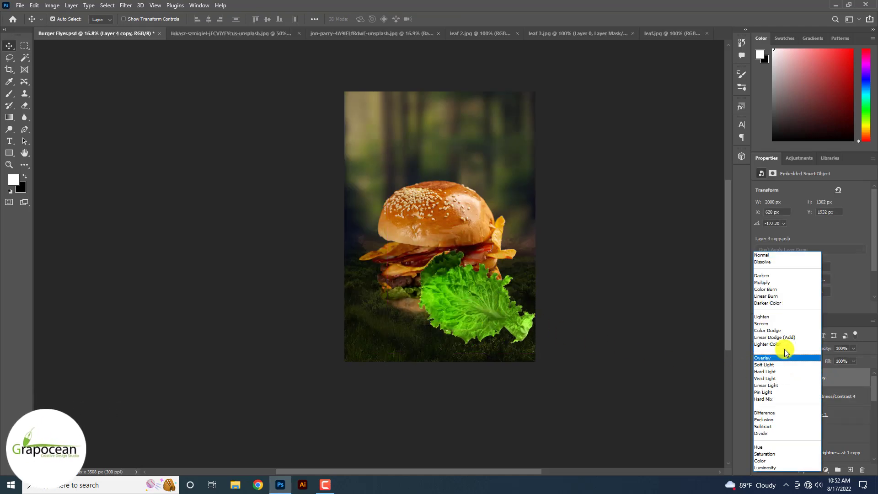
click(792, 371)
Step: Select all three leaf layers together and move the leaf partly past the flyer's lower-right edge
click(822, 397)
shift+click(825, 412)
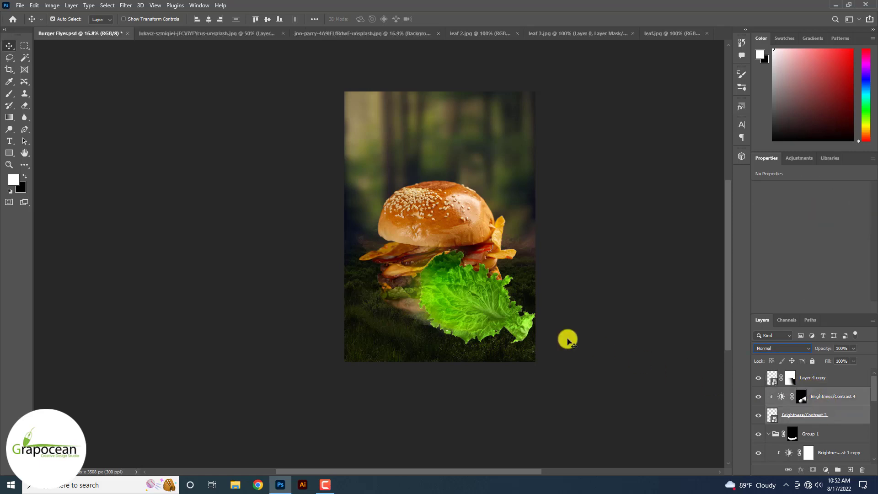
drag(479, 305, 521, 340)
key(ctrl+z)
shift+click(825, 400)
shift+click(823, 414)
drag(492, 313, 555, 337)
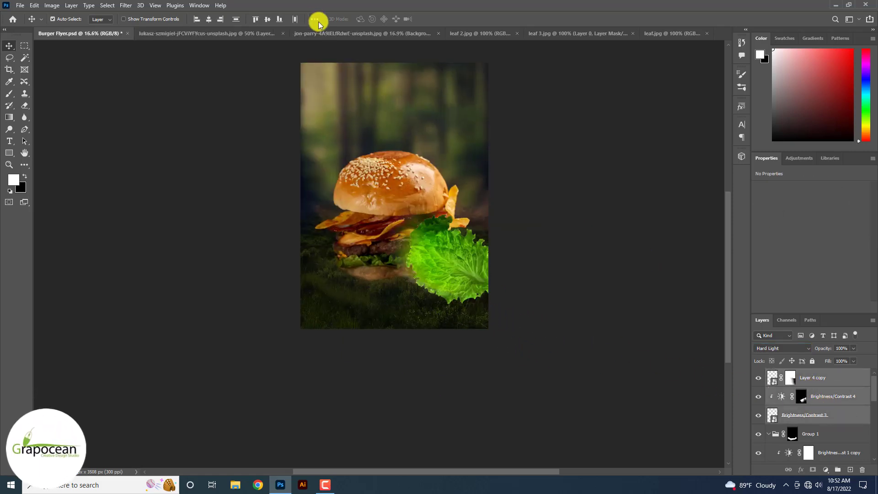
Step: In leaf 2.jpg, select the white background with the Magic Wand, unlock the layer, delete the background, and deselect
click(389, 34)
click(498, 34)
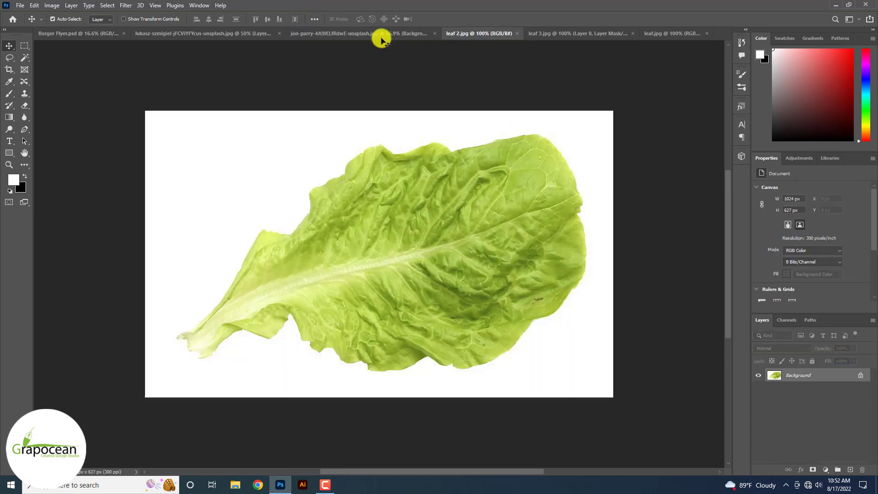
click(24, 58)
click(208, 178)
key(shift+F5)
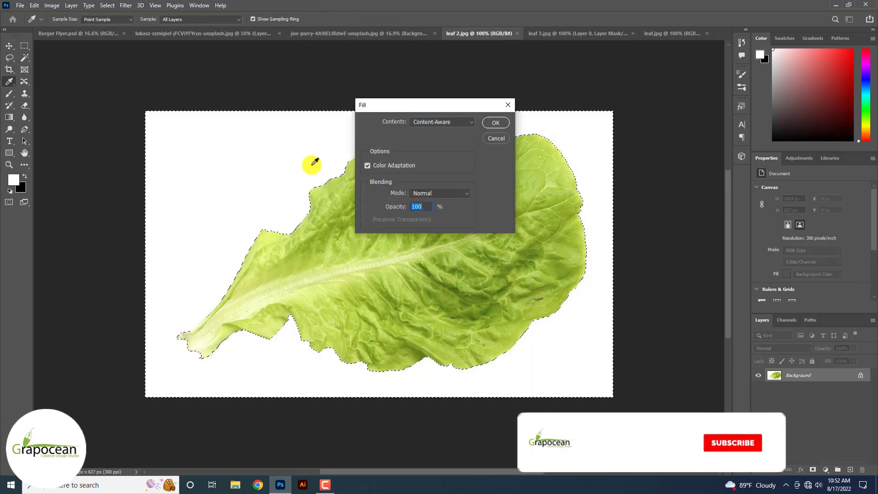
click(500, 138)
click(859, 374)
key(Delete)
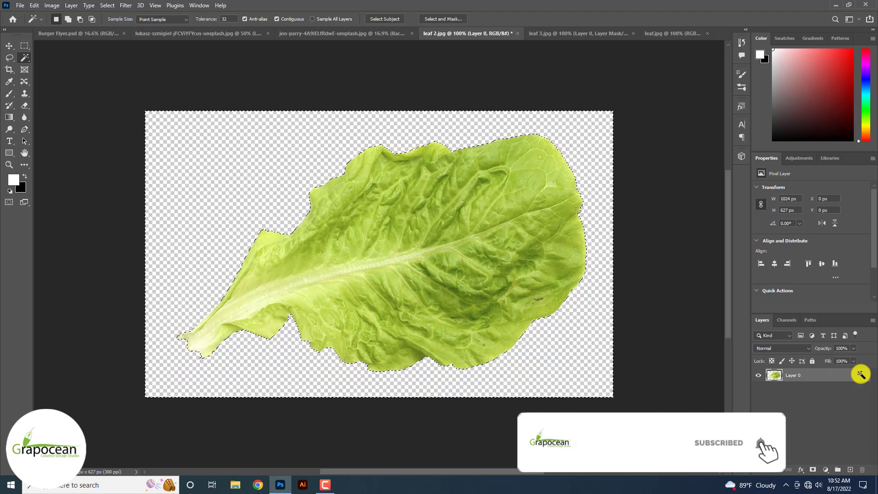
key(m)
key(v)
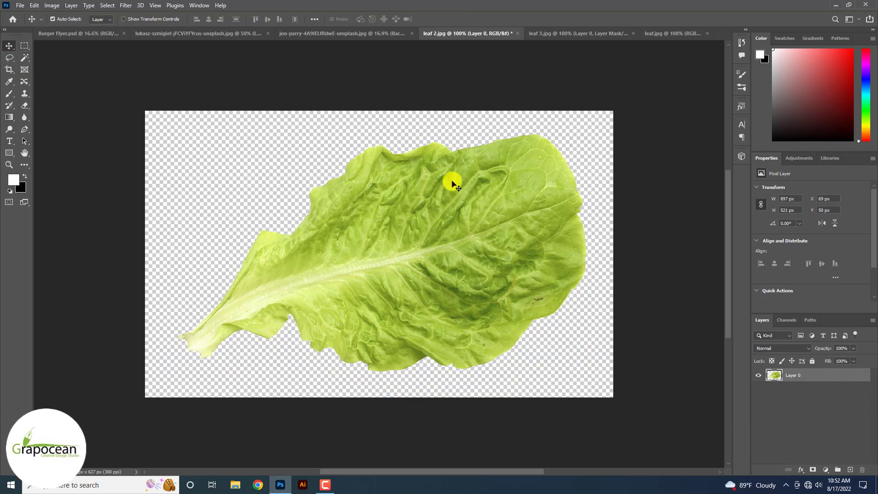
Step: Bring the cut-out leaf into Burger Flyer.psd, scale it to about 157%, and rotate it counterclockwise on the burger's left side
drag(451, 180, 324, 221)
key(ctrl+t)
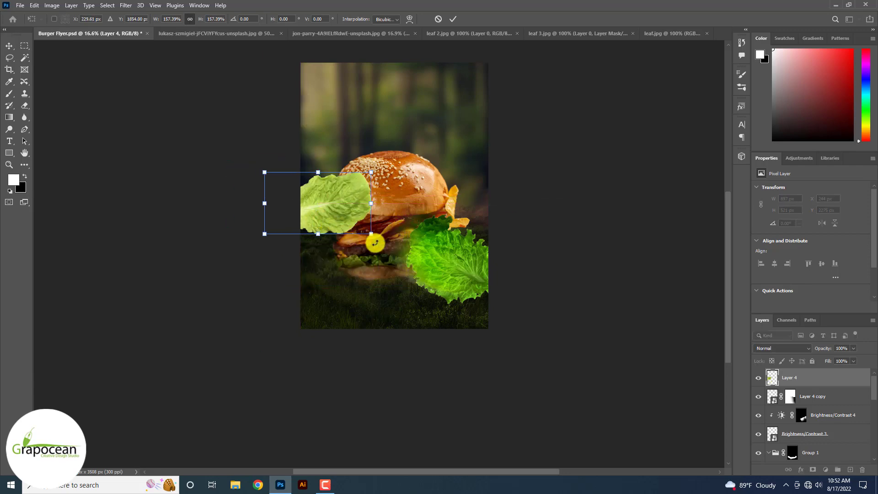
drag(377, 241, 400, 196)
click(452, 20)
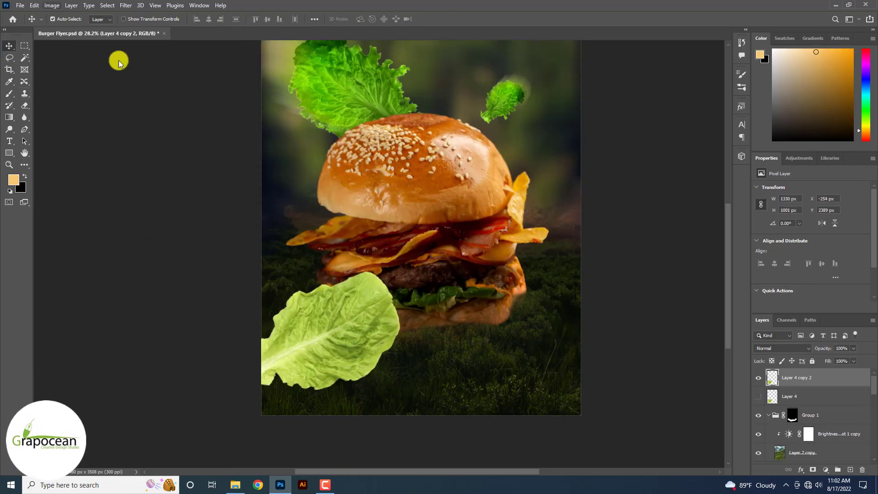
Step: Apply Match Color to Layer 4 copy 2 using Burger Flyer.psd's Brightness/Contrast 3 layer as source with lowered luminance, and compare the result
click(52, 5)
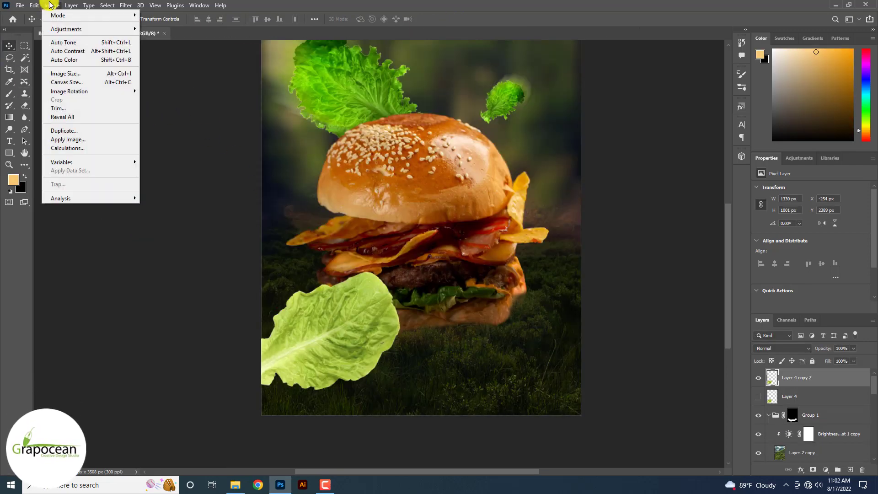
click(188, 215)
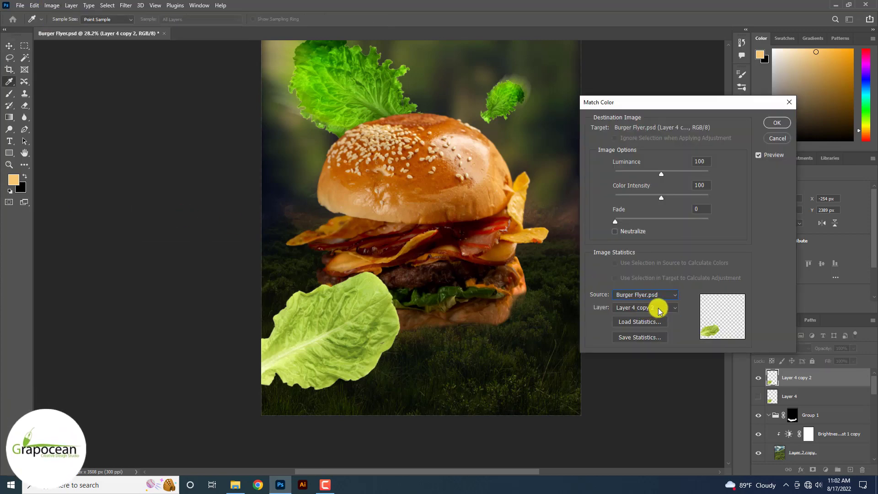
click(660, 311)
click(655, 396)
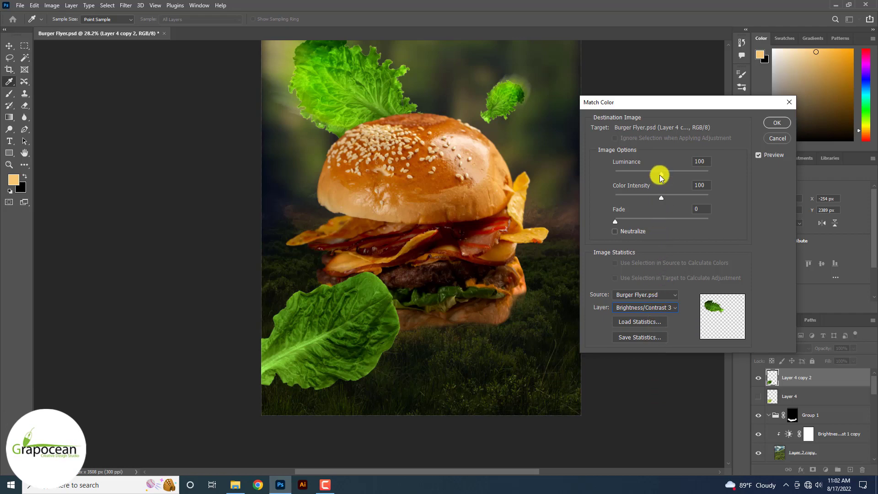
drag(660, 175, 594, 221)
click(780, 126)
scroll(780, 124, down, 4)
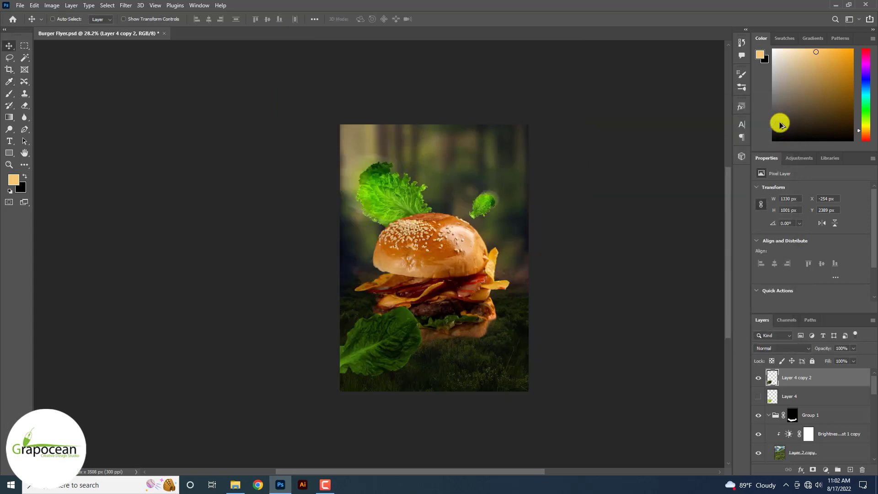
scroll(780, 126, up, 2)
click(758, 378)
click(758, 379)
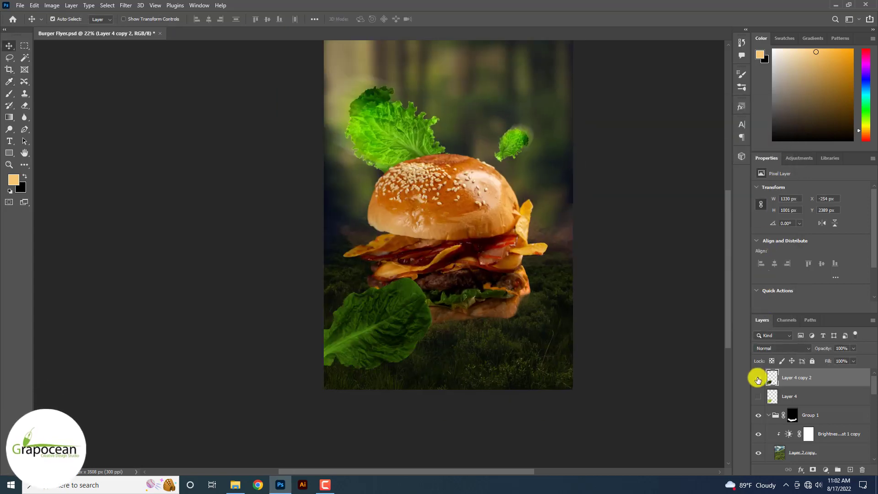
Step: Show Layer 4, move it above Layer 4 copy 2, and add a black layer mask to hide it
click(795, 398)
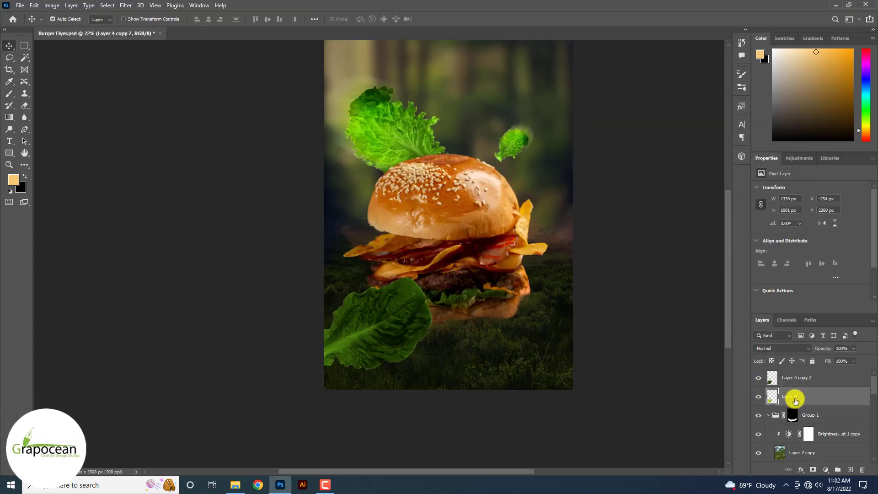
drag(804, 371, 804, 370)
alt+click(816, 471)
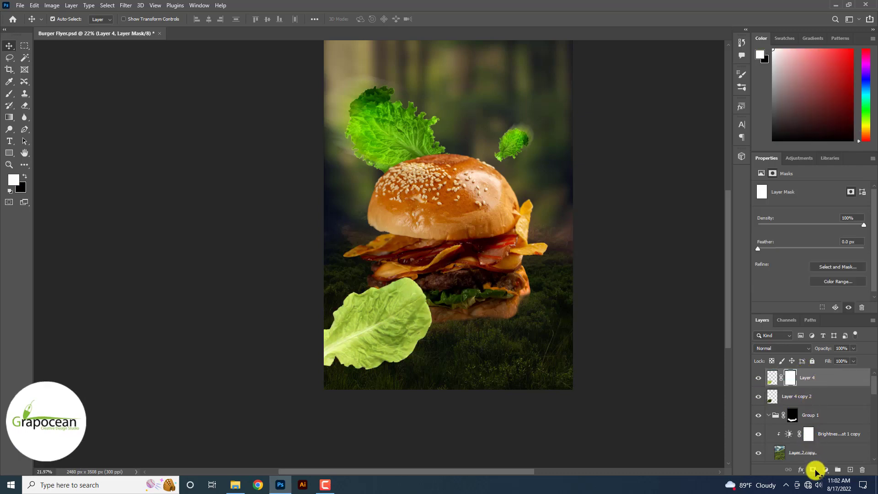
ctrl+click(382, 356)
ctrl+click(382, 356)
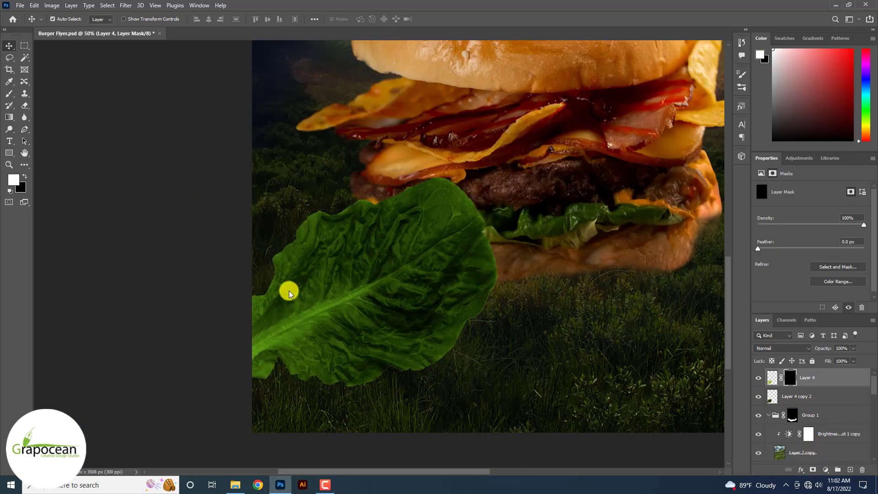
Step: Paint white on Layer 4's mask with a soft 600-pixel brush at 10% opacity to lighten the leaf around its midrib
click(9, 95)
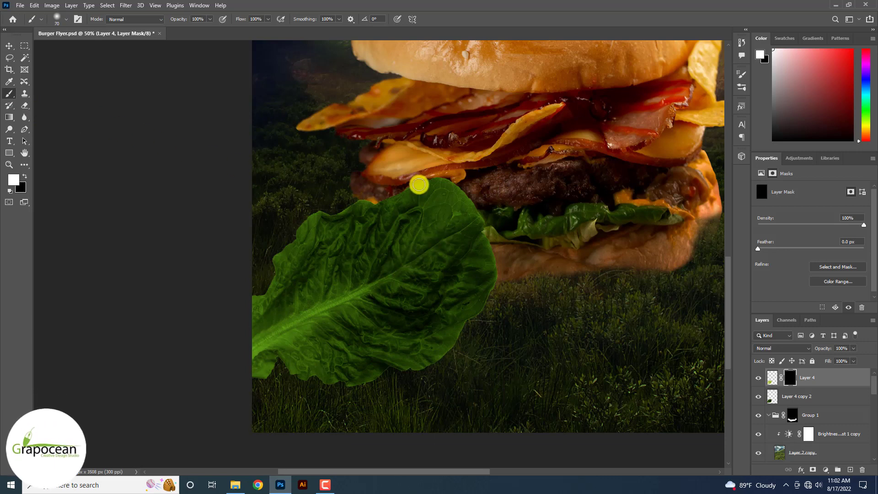
text(10)
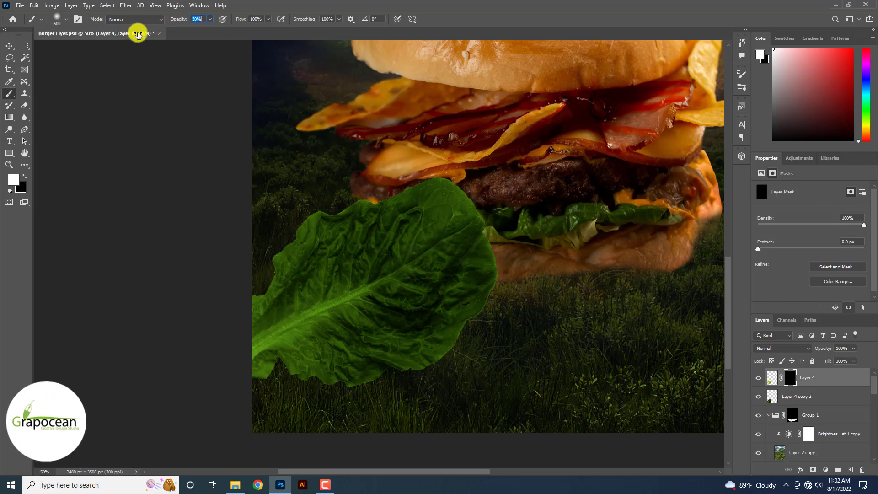
drag(294, 313, 361, 293)
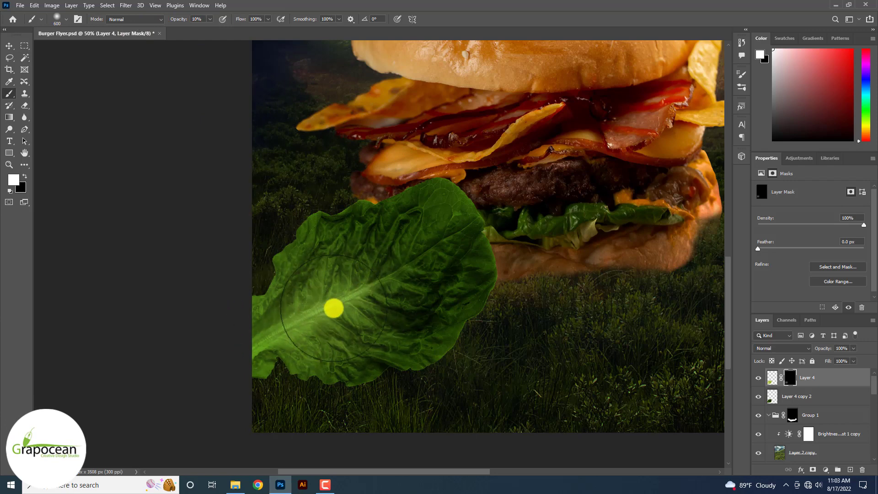
scroll(376, 274, down, 3)
scroll(369, 237, up, 3)
drag(380, 218, 295, 294)
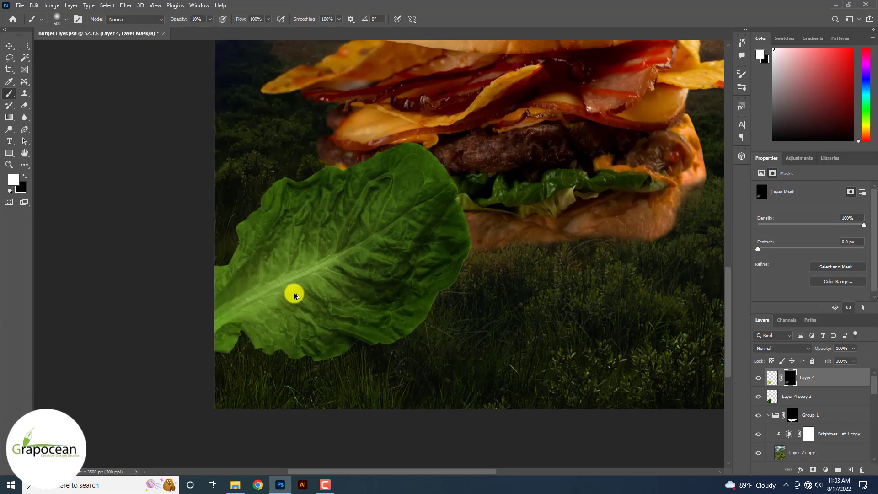
scroll(419, 259, down, 3)
scroll(418, 259, up, 3)
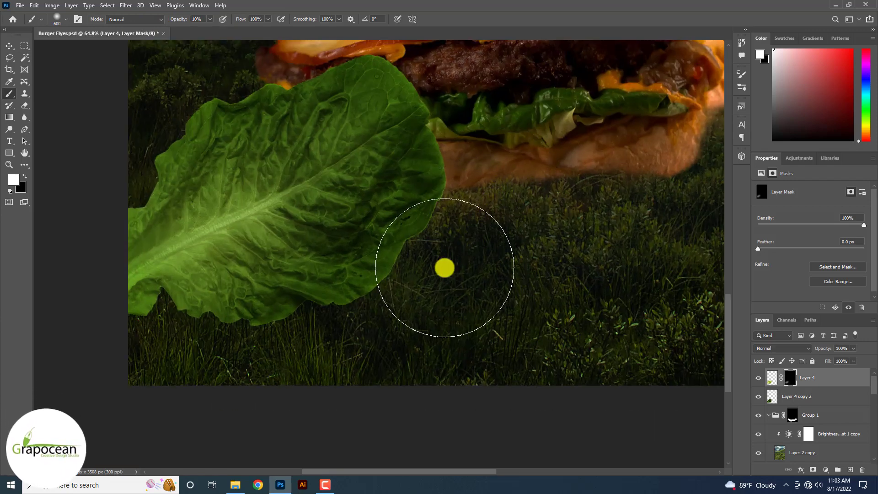
scroll(334, 304, down, 3)
scroll(372, 210, up, 3)
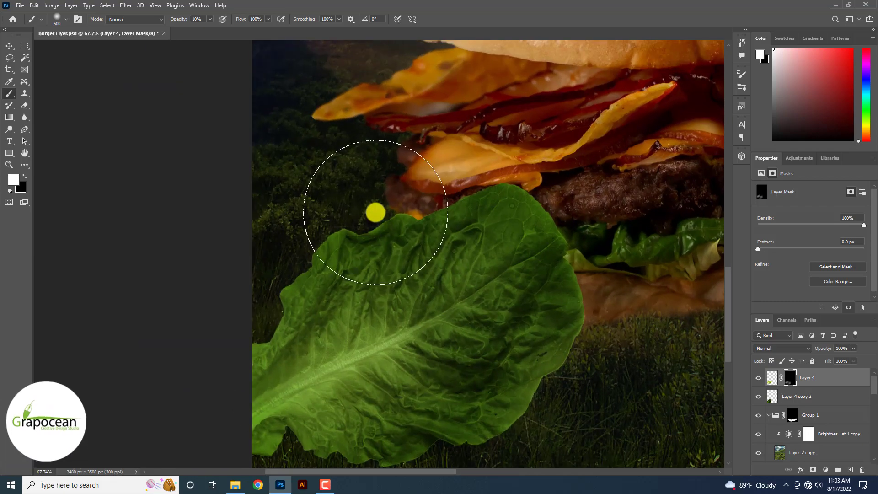
scroll(484, 144, down, 3)
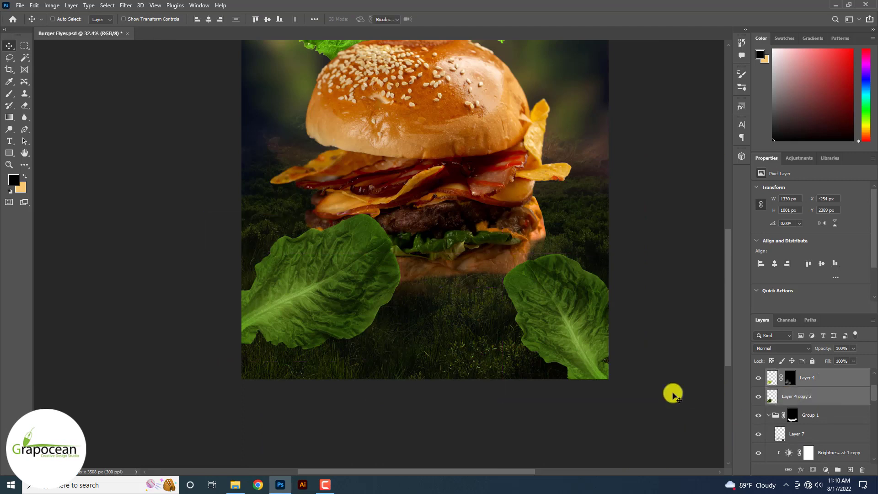
Step: Rotate Layer 4 and Layer 4 copy 2 together about 38° counterclockwise and move the leaf up beside the burger's left side
key(ctrl+t)
drag(416, 378, 350, 255)
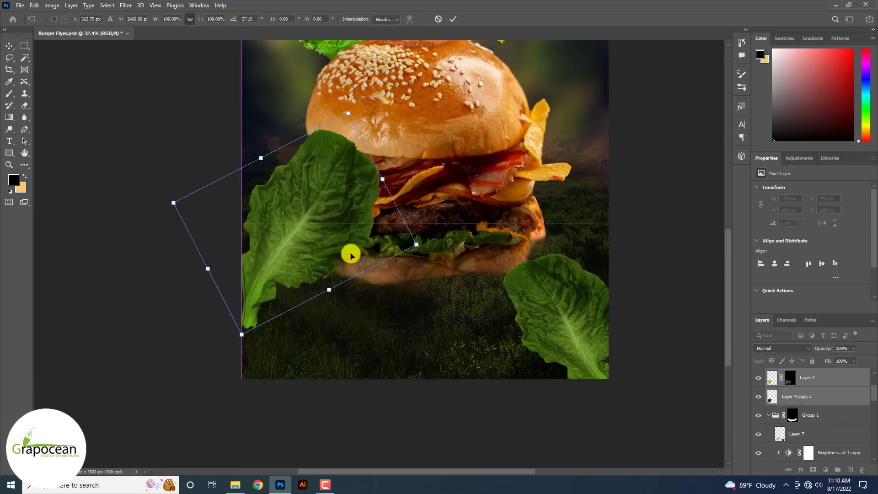
drag(428, 264, 436, 238)
drag(323, 261, 324, 258)
drag(273, 318, 281, 318)
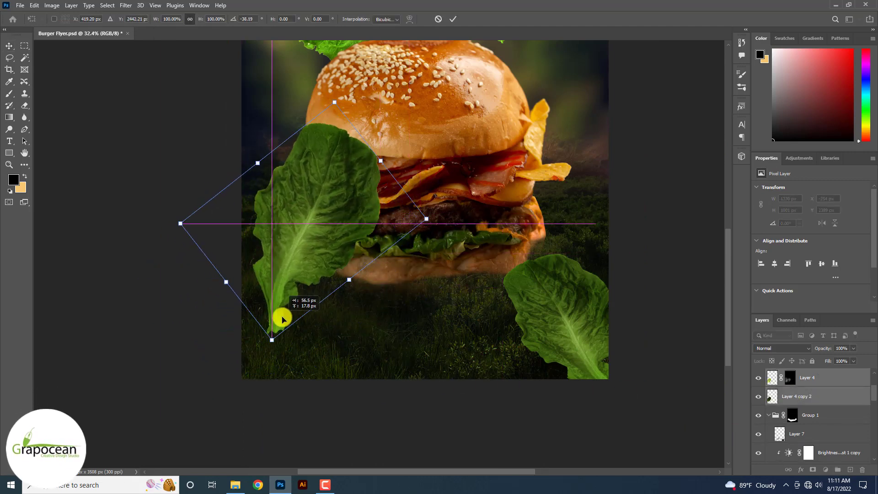
click(454, 20)
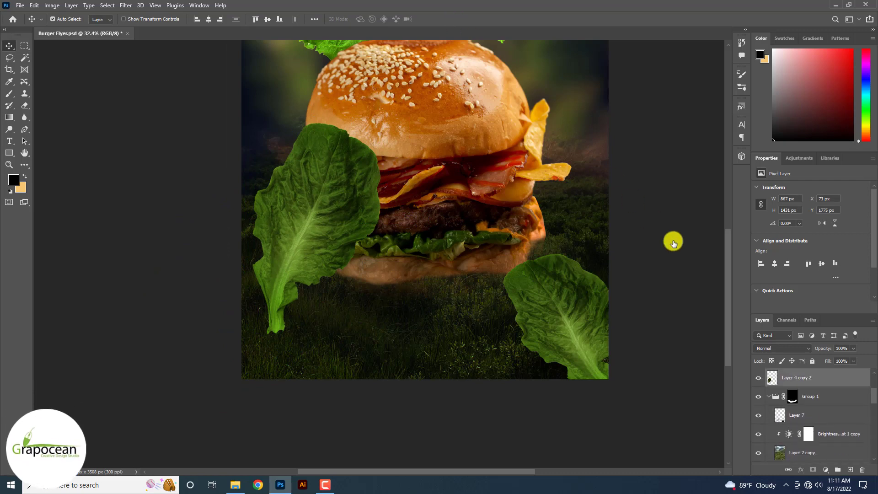
Step: Try painting a black shadow behind the leaf on a new layer, move it above Group 1, and delete the layer
click(831, 401)
click(851, 469)
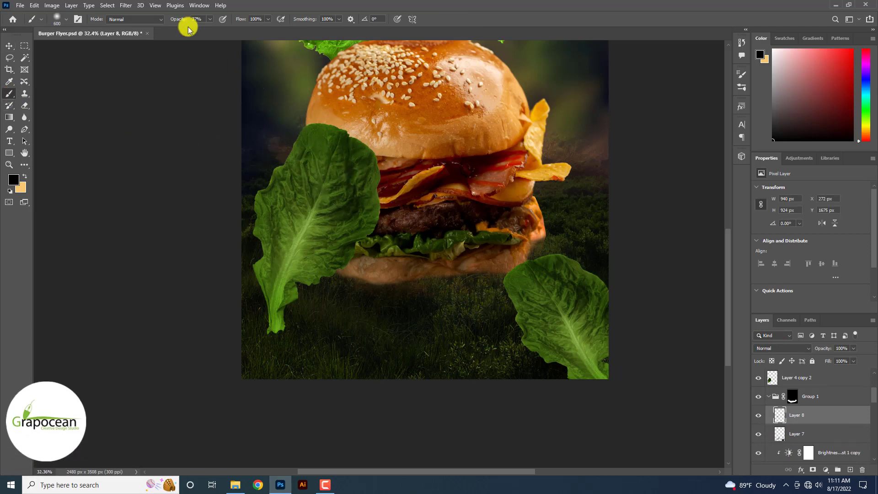
drag(185, 18, 227, 28)
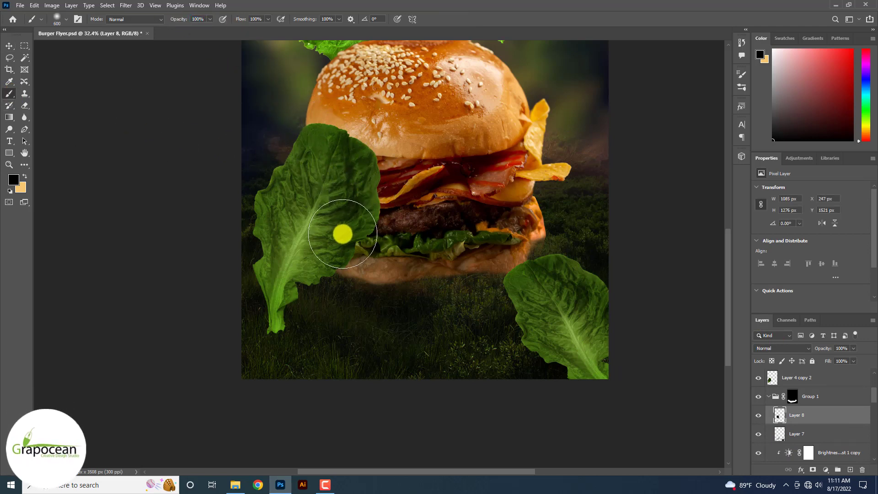
drag(804, 415, 816, 388)
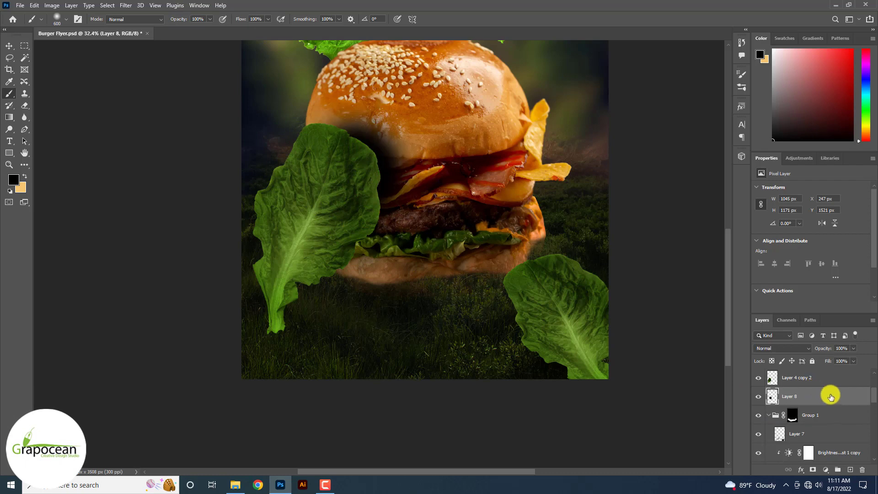
click(862, 470)
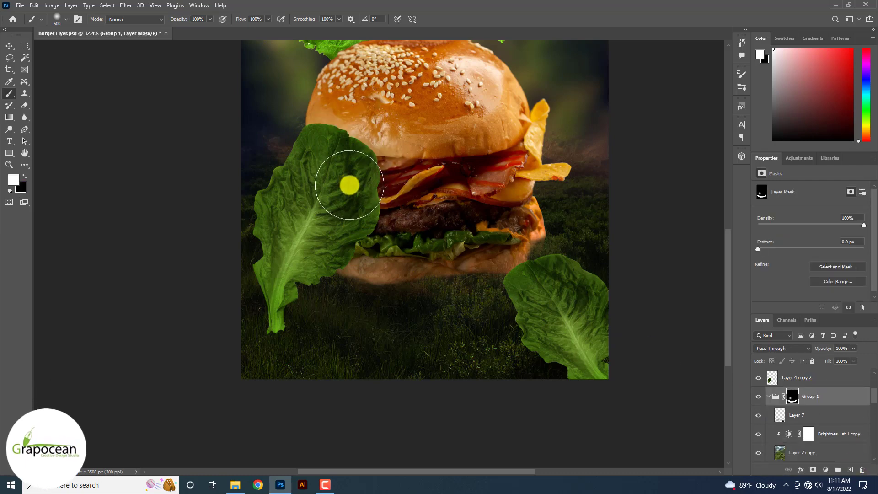
Step: Paint white on Group 1's mask with the 600-pixel brush at 100% opacity around the burger's base and the left leaf
scroll(343, 229, down, 3)
scroll(341, 204, up, 5)
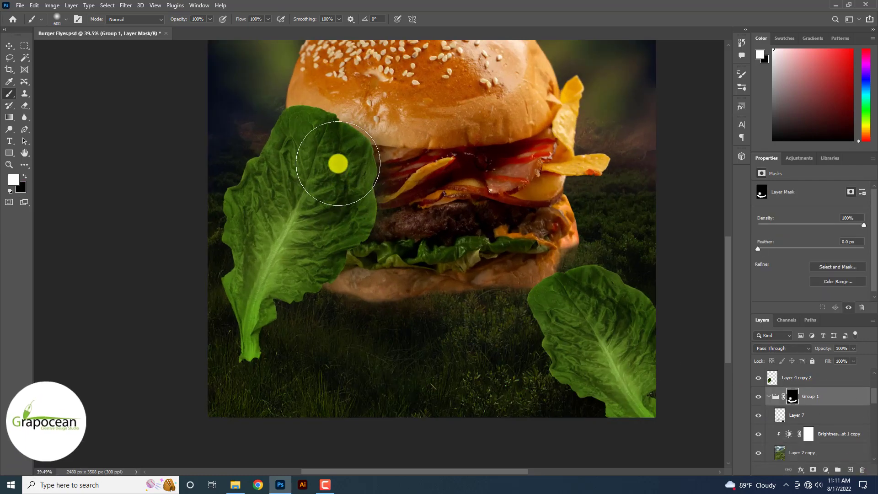
scroll(260, 286, down, 3)
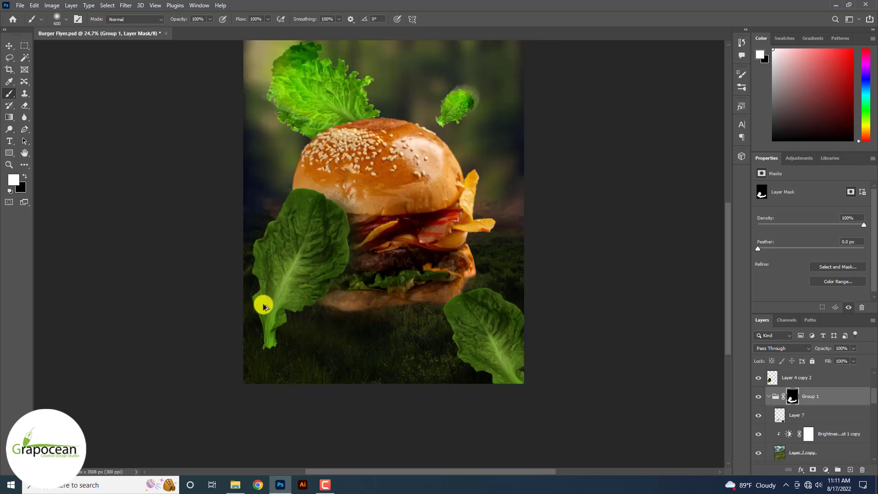
scroll(263, 320, up, 2)
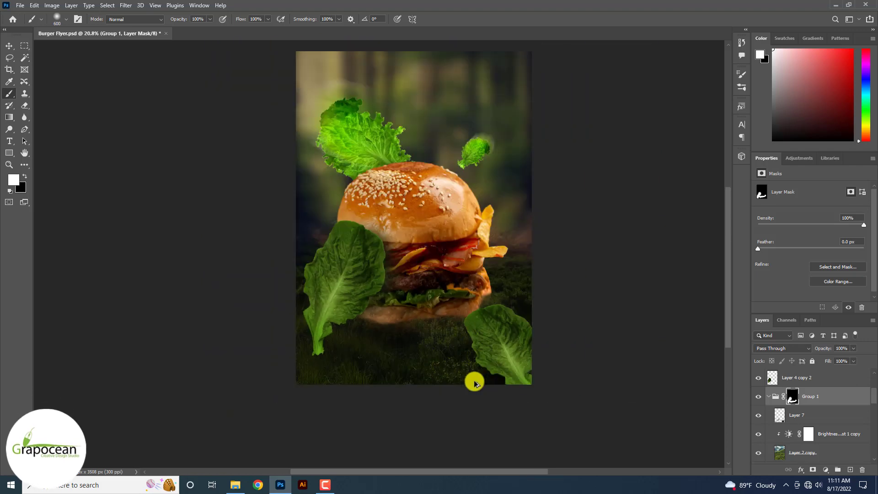
Step: Set the Type tool's font to Pacifico
scroll(423, 275, up, 2)
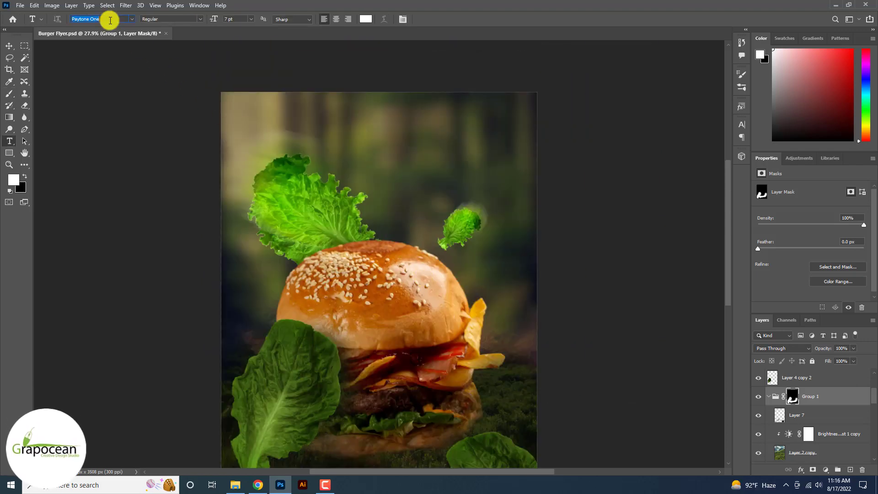
text(pac)
click(114, 46)
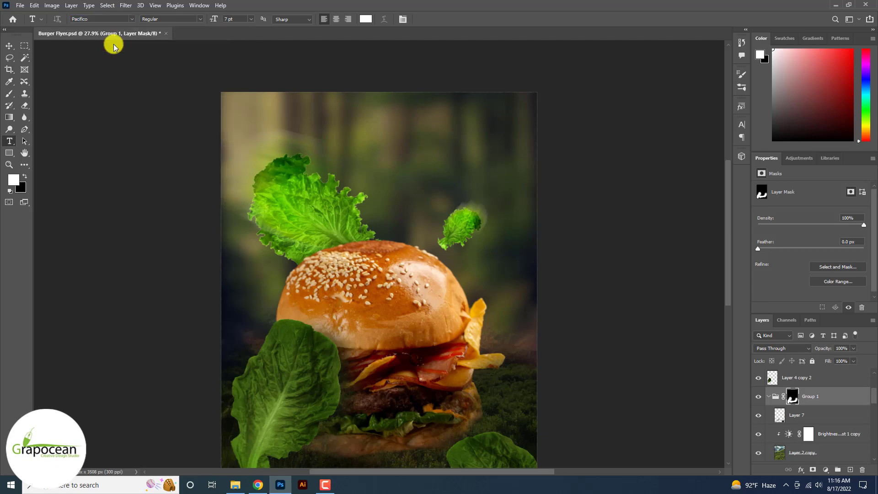
click(361, 154)
drag(213, 19, 245, 31)
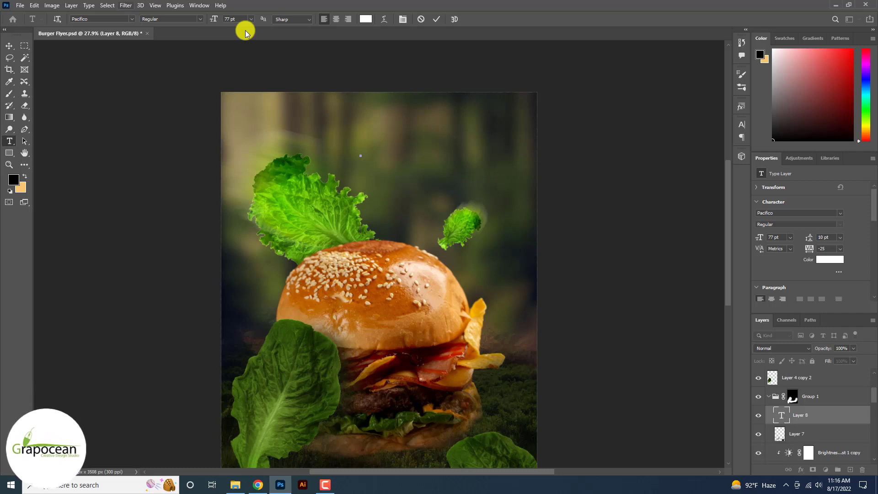
click(817, 382)
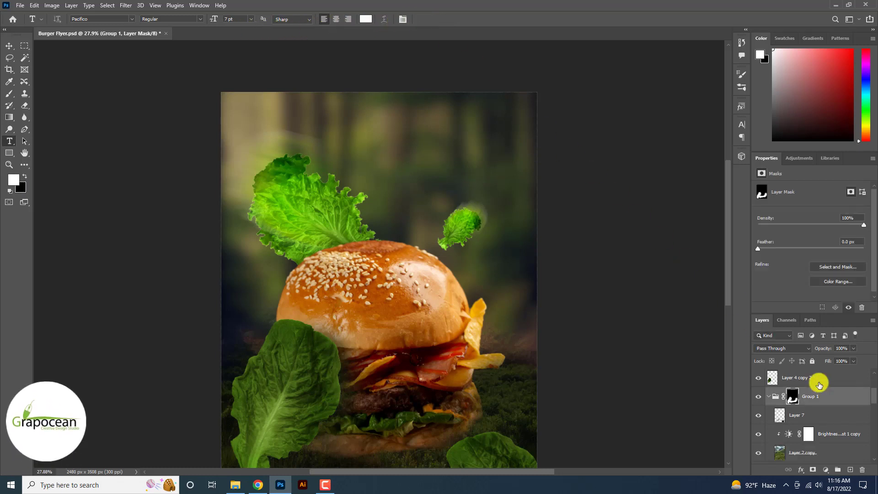
Step: Add the white headline "Special" in Pacifico at 51 pt above Layer 4 copy 5, over the blurred forest
scroll(821, 384, up, 2)
click(824, 380)
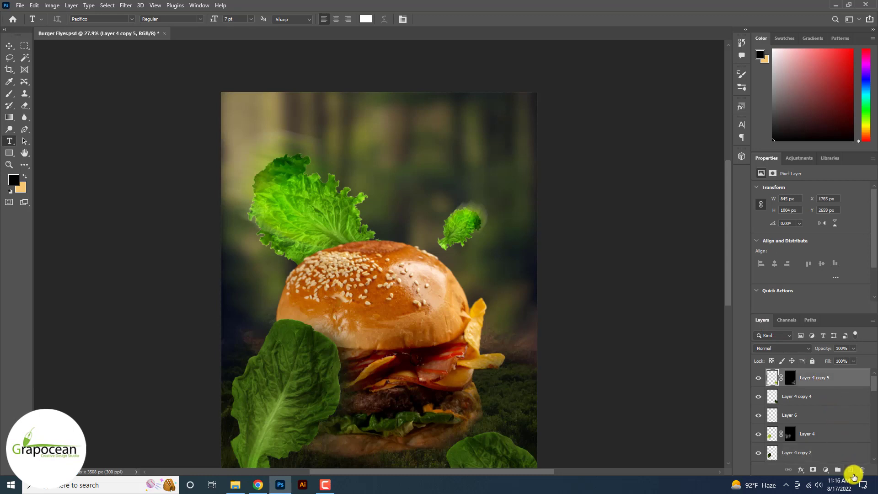
click(363, 160)
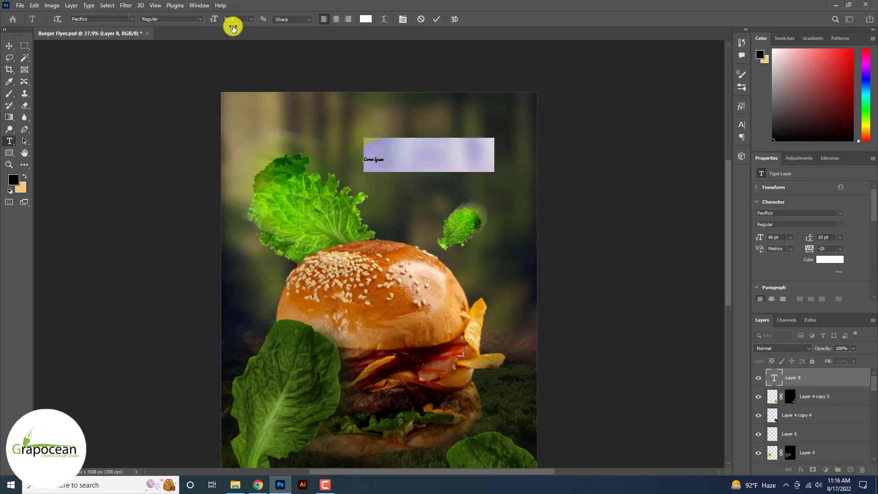
key(BackSpace)
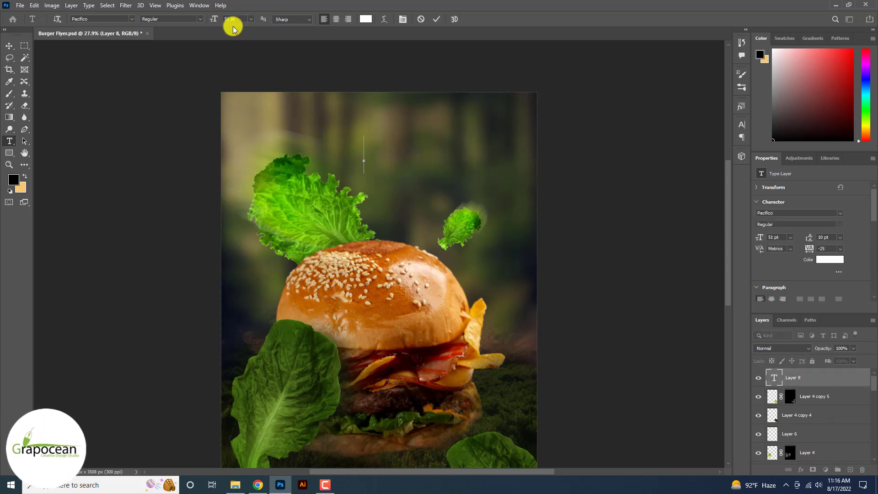
text(Bu)
key(BackSpace)
key(BackSpace)
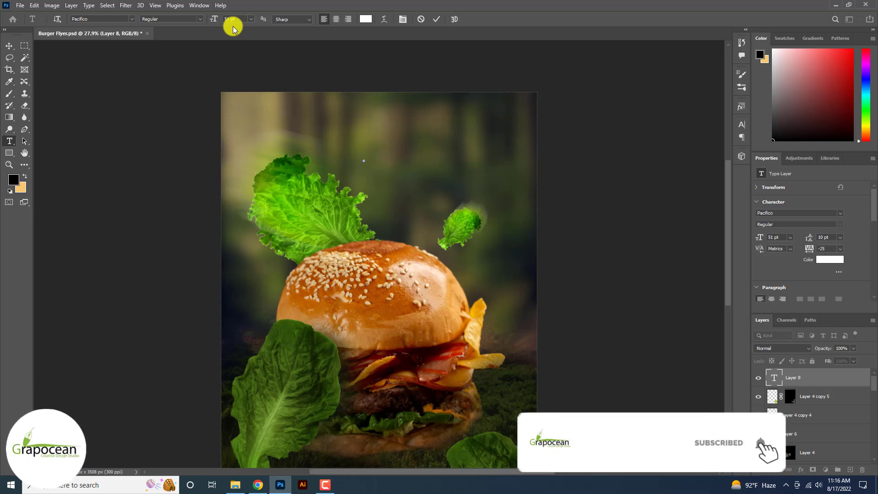
text(H)
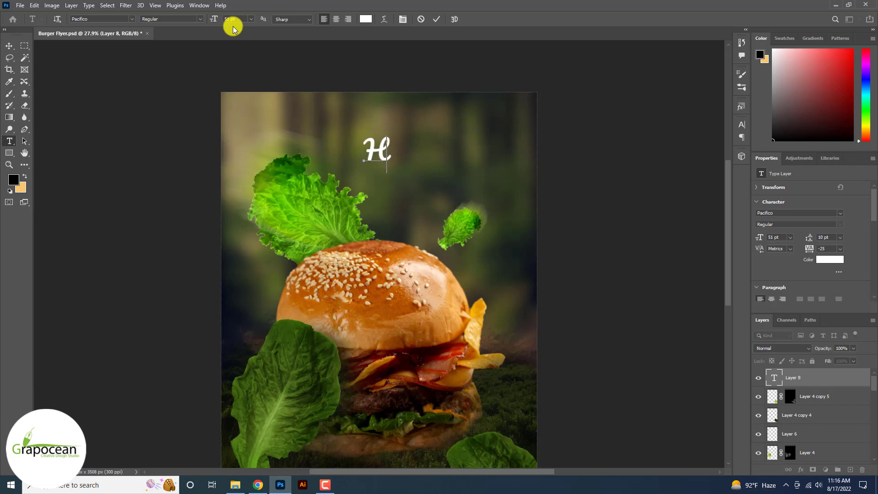
key(BackSpace)
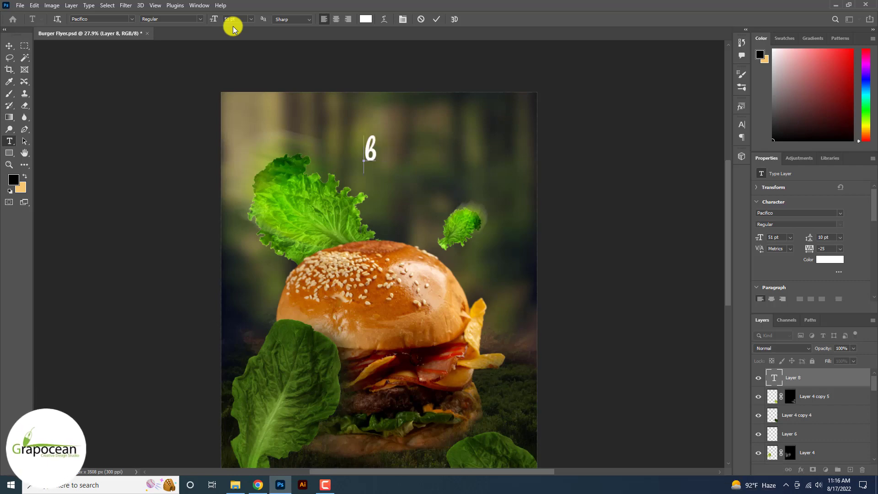
text(Special)
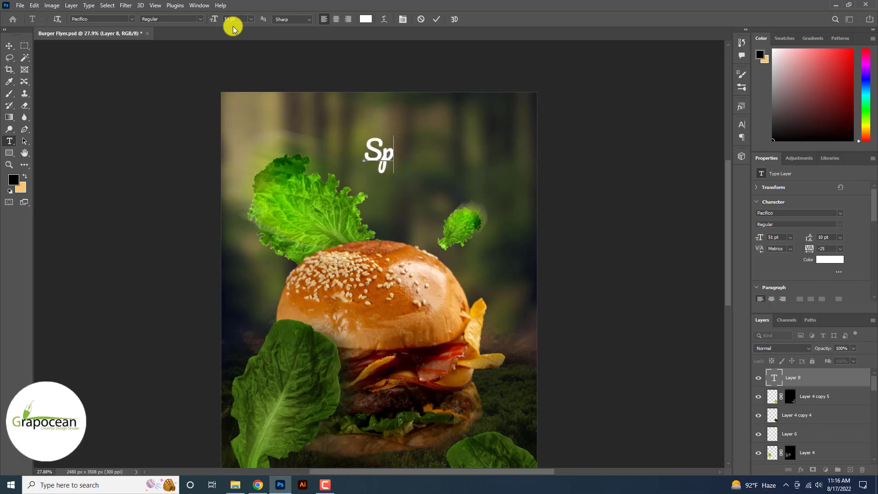
click(8, 48)
Step: Group the "Special" text layer, scale the headline to about 270%, and position it across the forest above the burger
scroll(388, 156, up, 1)
drag(421, 157, 424, 177)
key(ctrl+g)
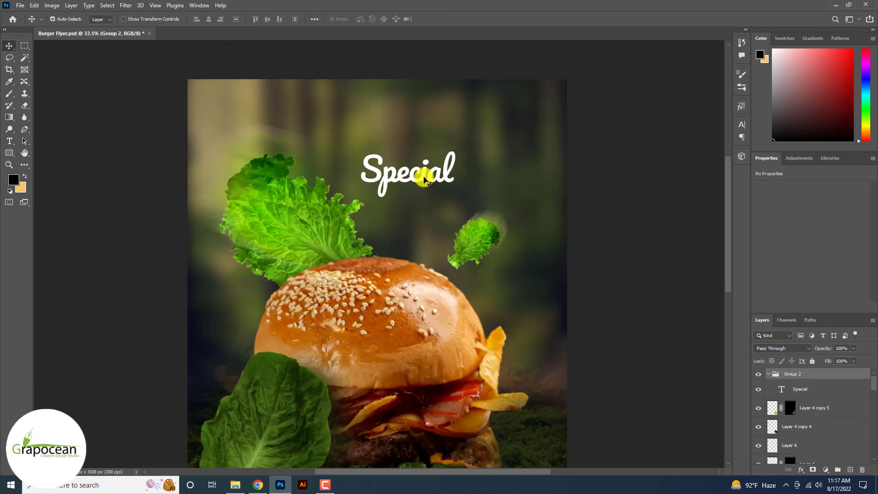
click(424, 177)
key(ctrl+t)
drag(453, 204, 539, 261)
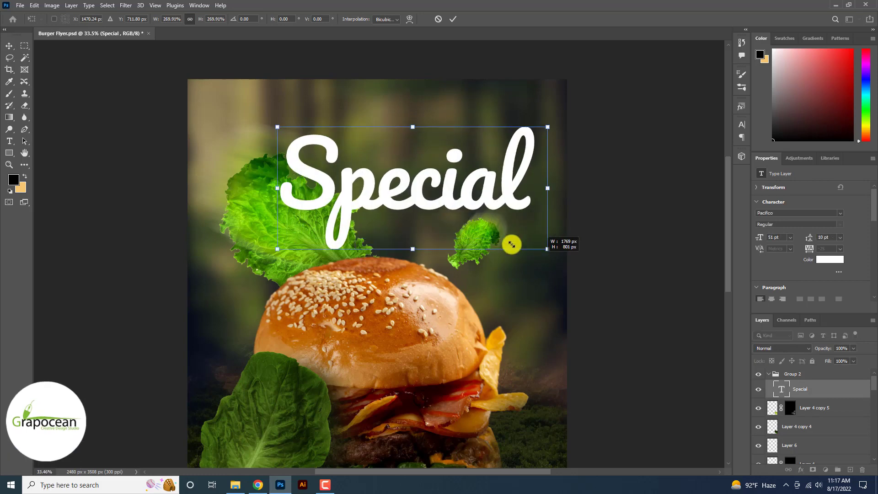
drag(423, 204, 377, 248)
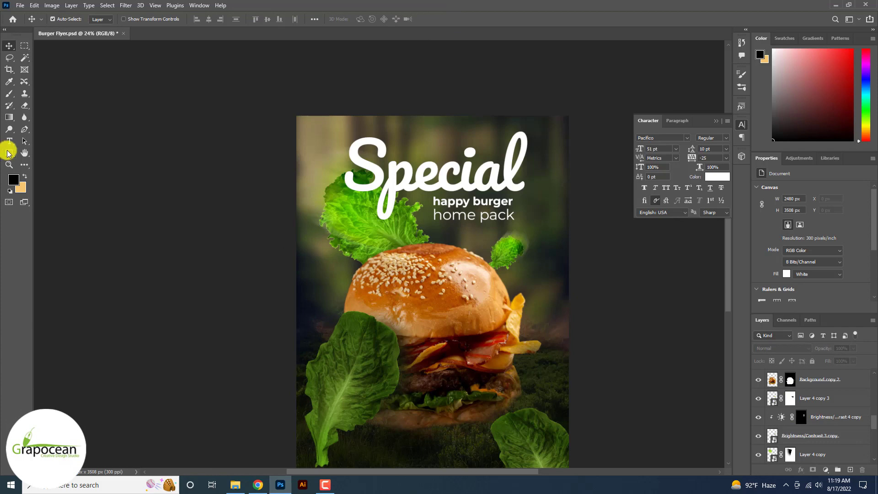
Step: Preview different blend modes on the "Special" headline layer and set it to Overlay
click(783, 349)
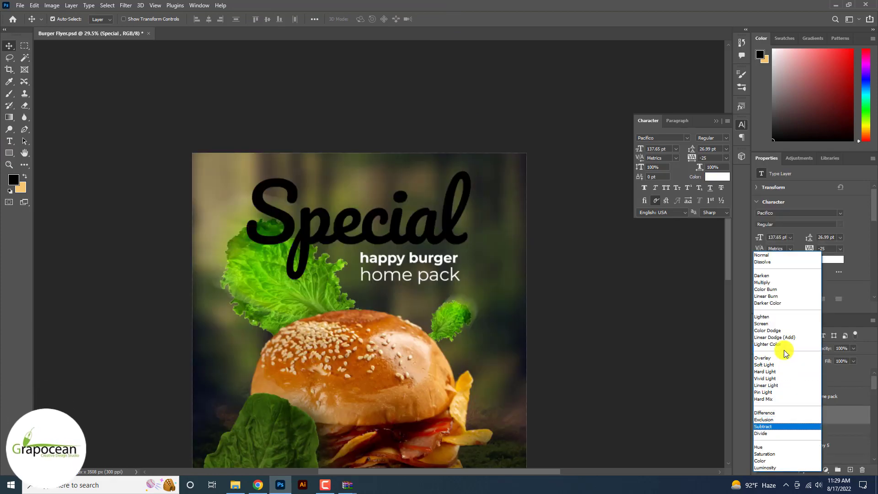
key(Up)
key(Up)
key(Up)
key(Up)
key(Up)
key(Up)
key(Up)
key(Up)
key(Up)
key(Up)
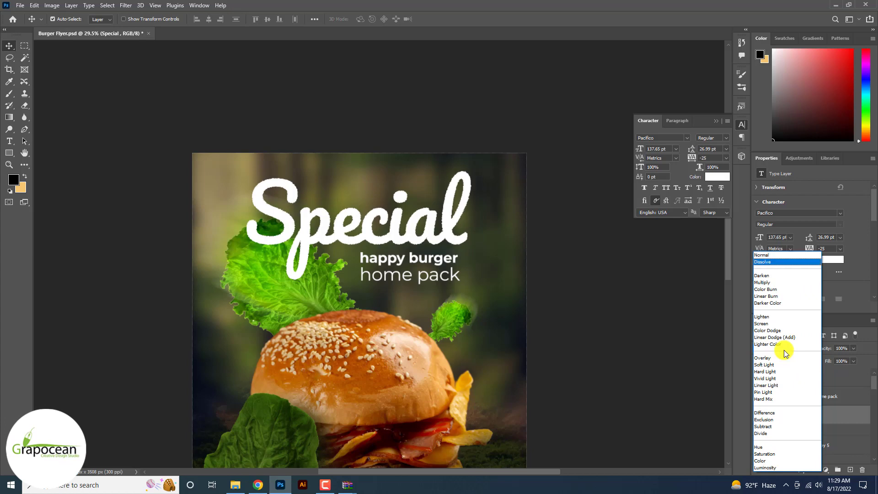
key(Down)
key(Down)
key(Down)
key(Down)
key(Down)
key(Down)
key(Down)
key(Down)
key(Down)
key(Down)
key(Down)
key(Down)
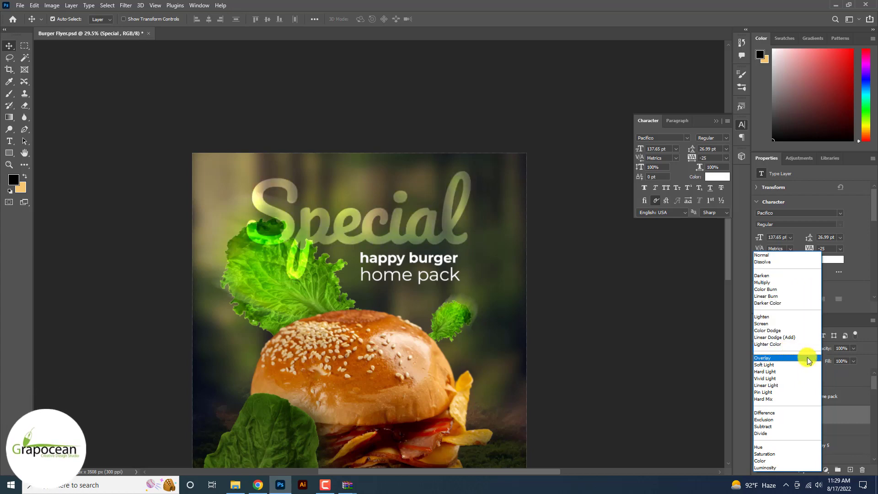
click(808, 358)
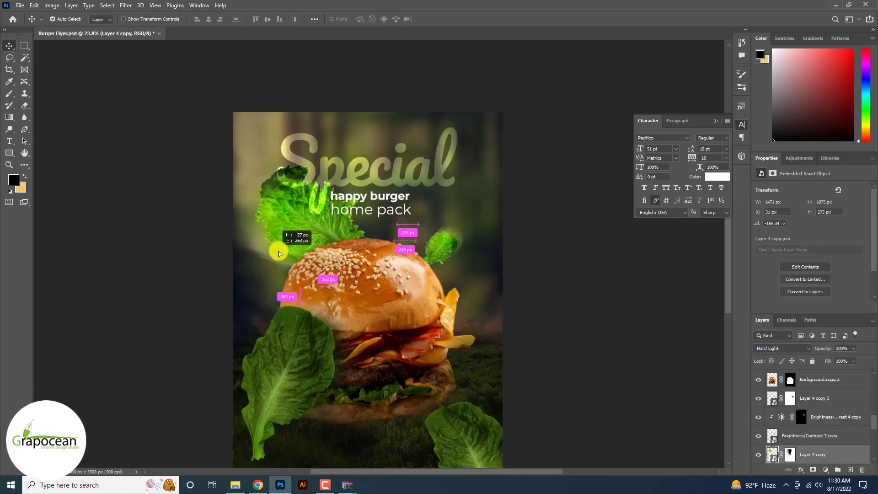
Step: Move the large lettuce leaf behind the bun down away from the headline and add Brightness/Contrast 3 copy to the layer selection
drag(278, 252, 279, 272)
scroll(819, 412, down, 2)
ctrl+click(801, 435)
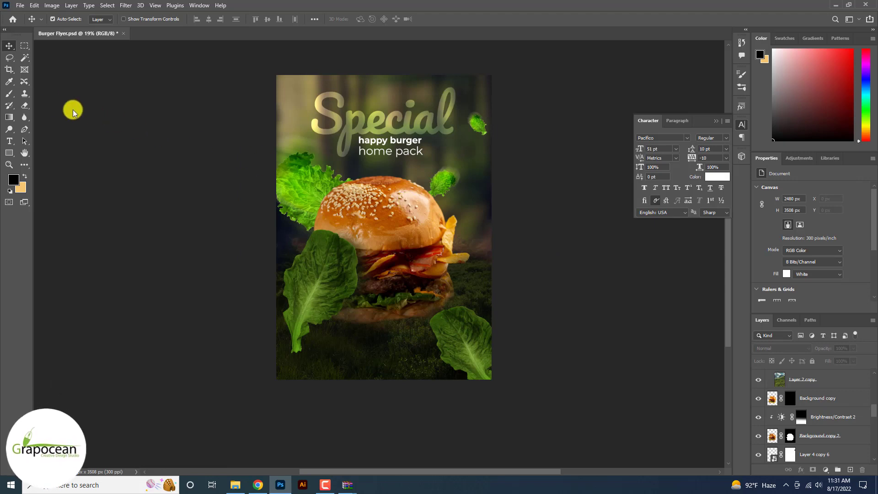
Step: Add an empty layer at the top of the layer stack with a Hue/Saturation adjustment layer above it
click(47, 93)
key(ctrl+shift+alt+n)
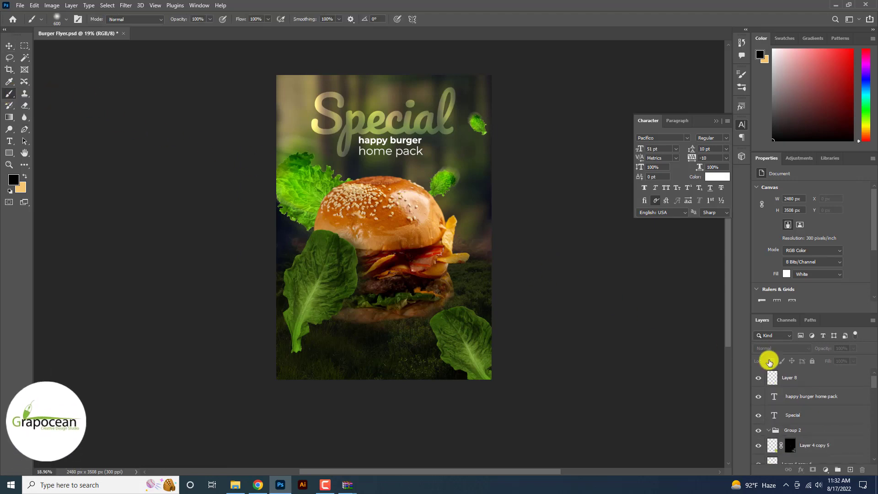
click(826, 469)
click(840, 383)
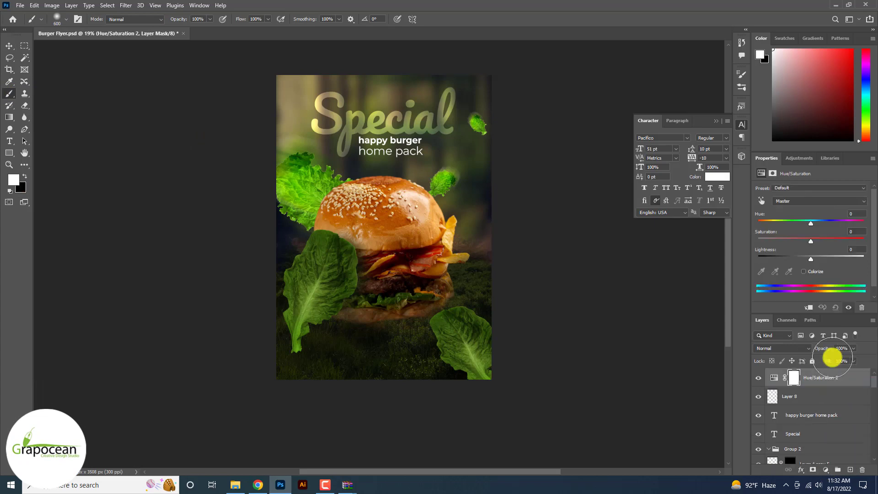
Step: Colorize the Hue/Saturation adjustment to a warm yellow with hue 45, saturation 60 and lightness +50
click(804, 271)
drag(811, 256, 853, 261)
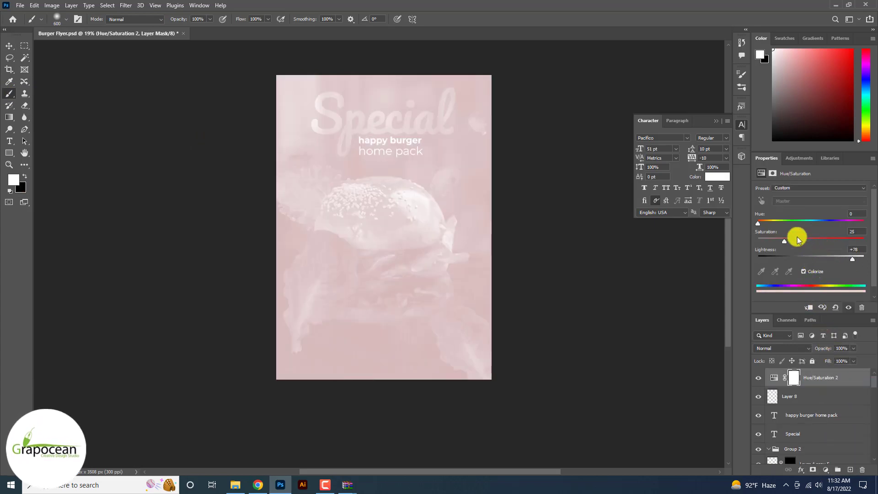
drag(758, 223, 829, 243)
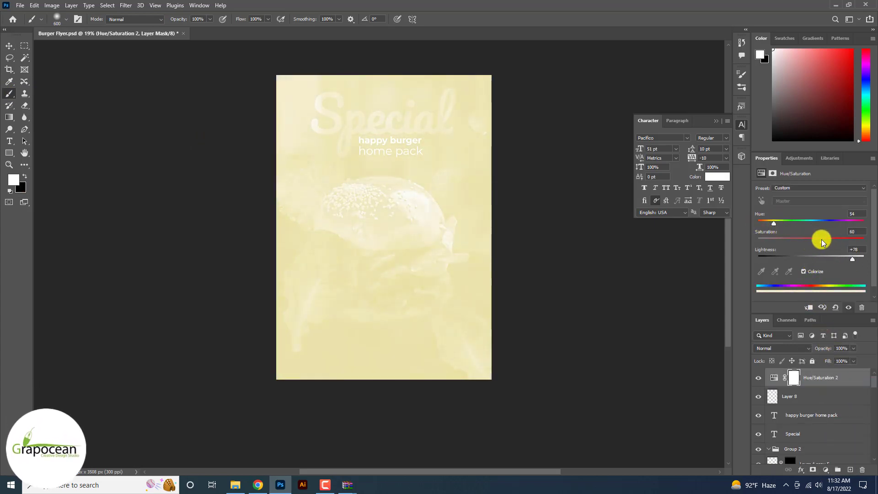
drag(775, 223, 771, 221)
drag(848, 258, 838, 259)
Step: Invert the Hue/Saturation 2 mask and dab a soft white 1000 px brush on it to create a glow at the bun's upper-right edge
click(794, 378)
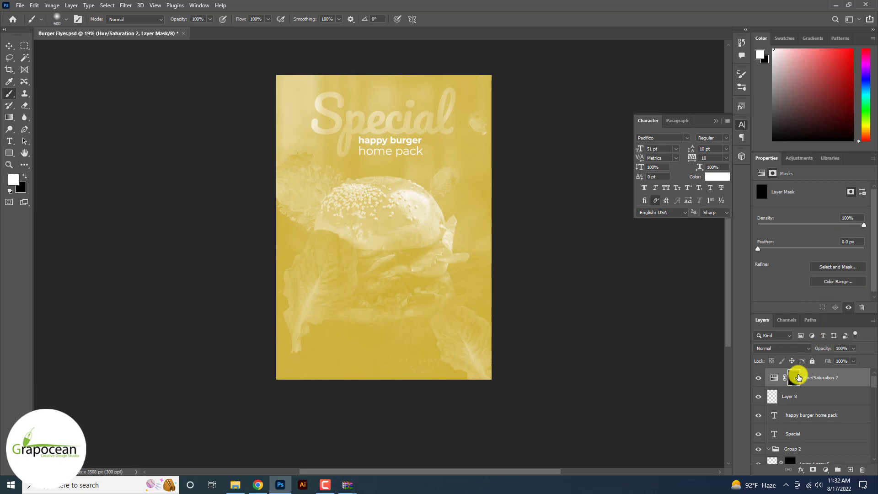
key(ctrl+i)
right_click(9, 93)
click(38, 90)
click(420, 189)
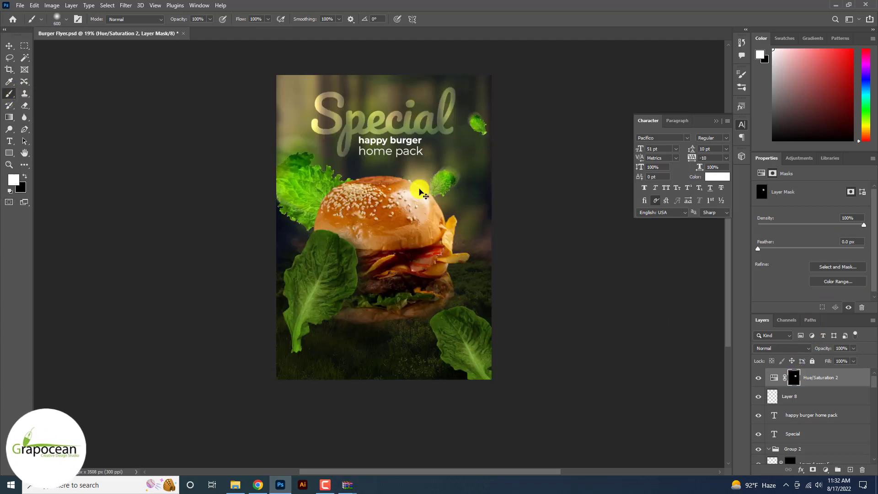
click(419, 200)
scroll(428, 192, up, 3)
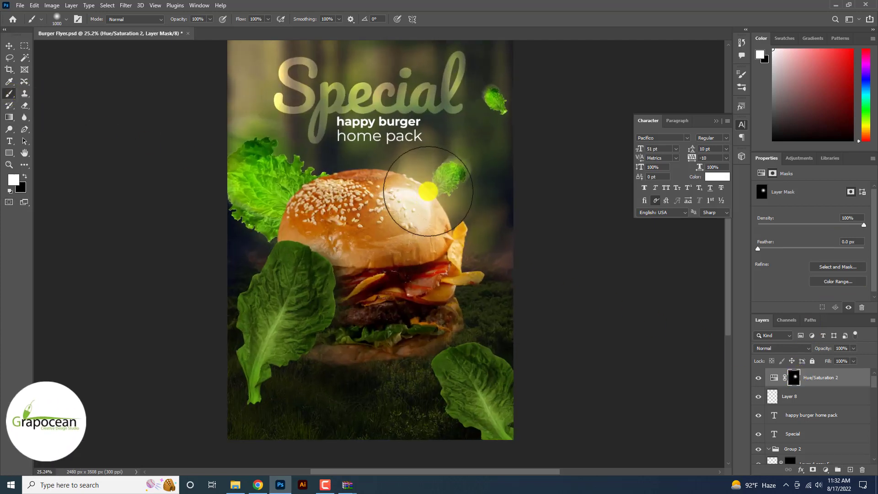
key(ctrl+z)
key(bracketright)
click(431, 187)
scroll(431, 190, down, 7)
scroll(431, 191, up, 4)
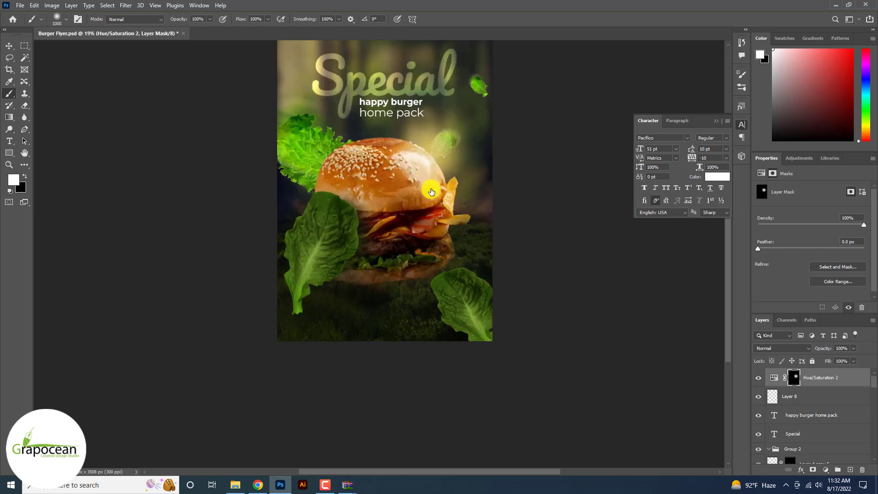
Step: Duplicate Hue/Saturation 2, delete the copy's mask and set it to hue 42, saturation 72 and lightness +53
key(ctrl+j)
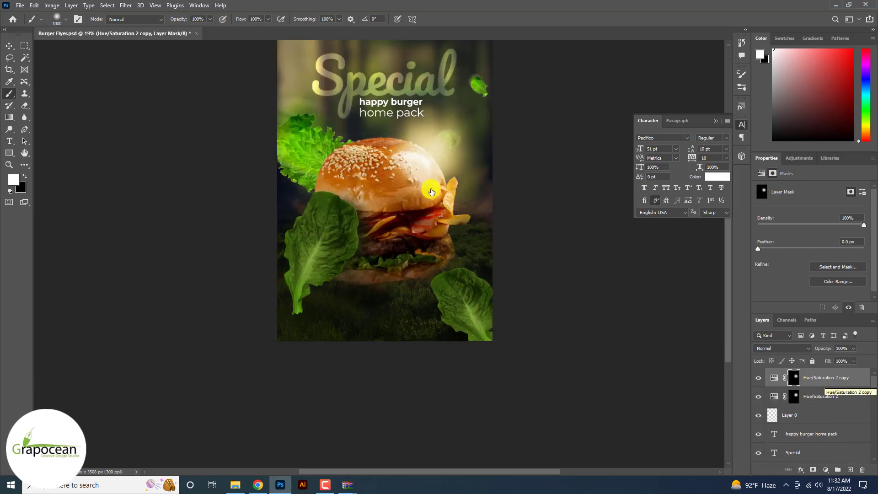
right_click(796, 381)
click(805, 398)
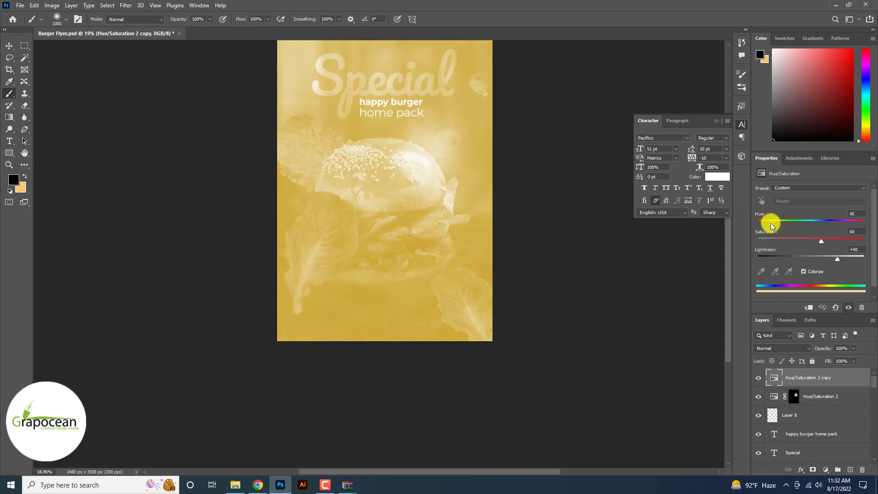
drag(771, 223, 776, 225)
drag(838, 259, 830, 241)
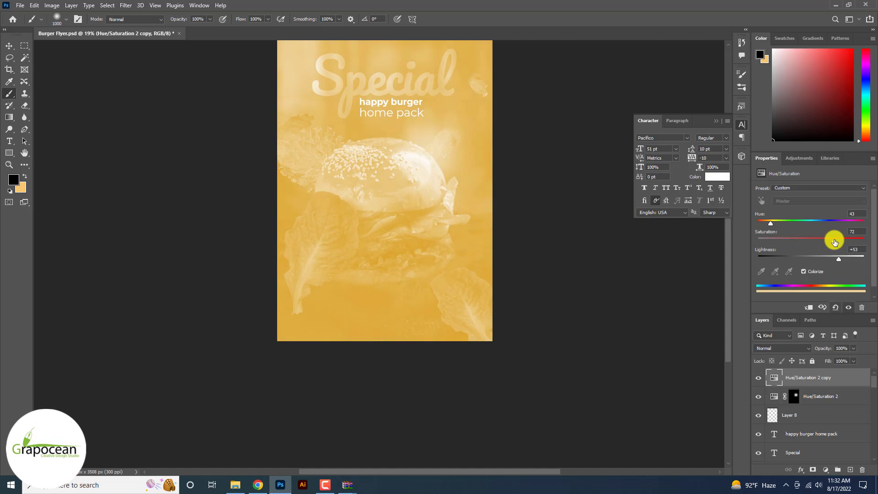
drag(768, 225, 770, 222)
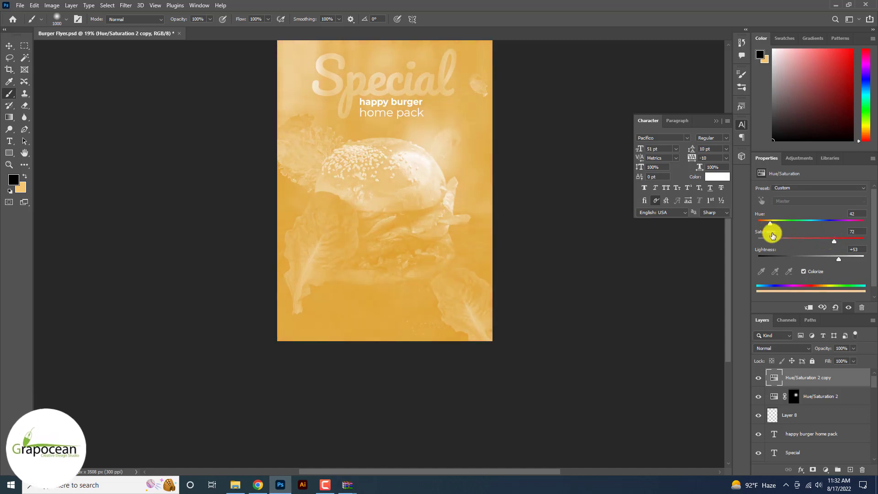
Step: Add an inverted mask to Hue/Saturation 2 copy and dab a smaller 400 px glow at the bun's upper-right edge
click(814, 469)
key(ctrl+i)
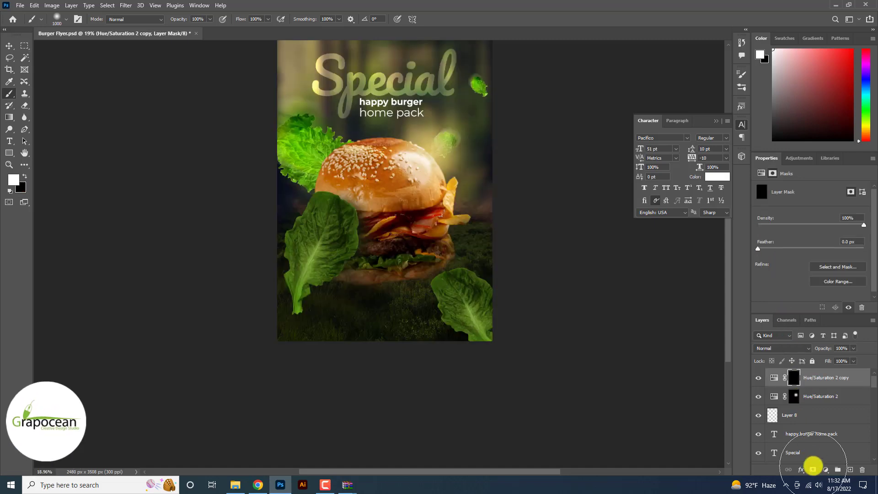
key(ctrl+plus)
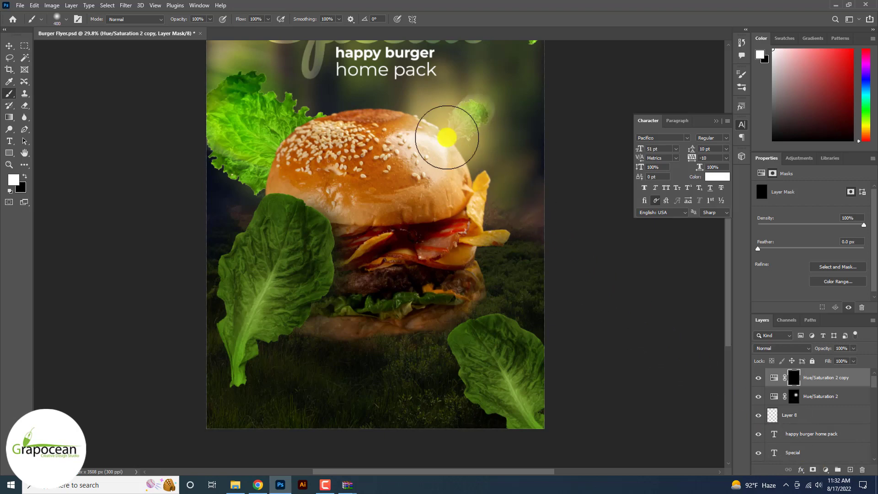
click(447, 137)
scroll(447, 137, down, 3)
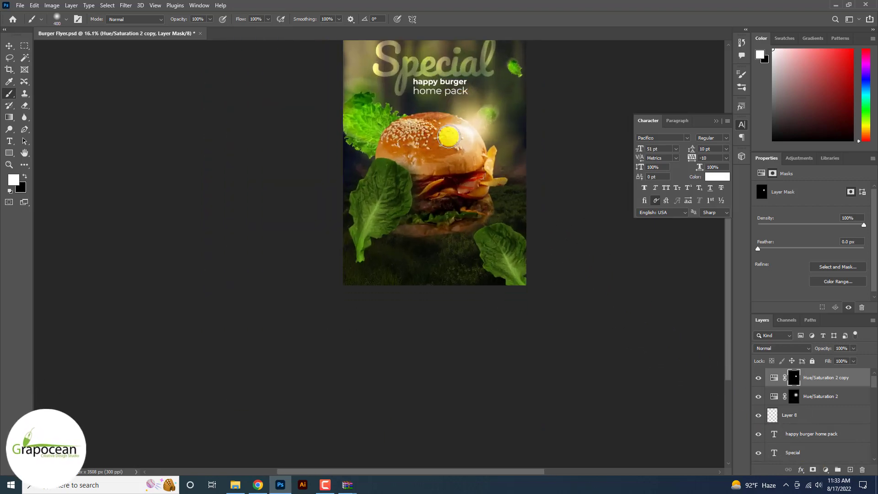
scroll(449, 137, up, 2)
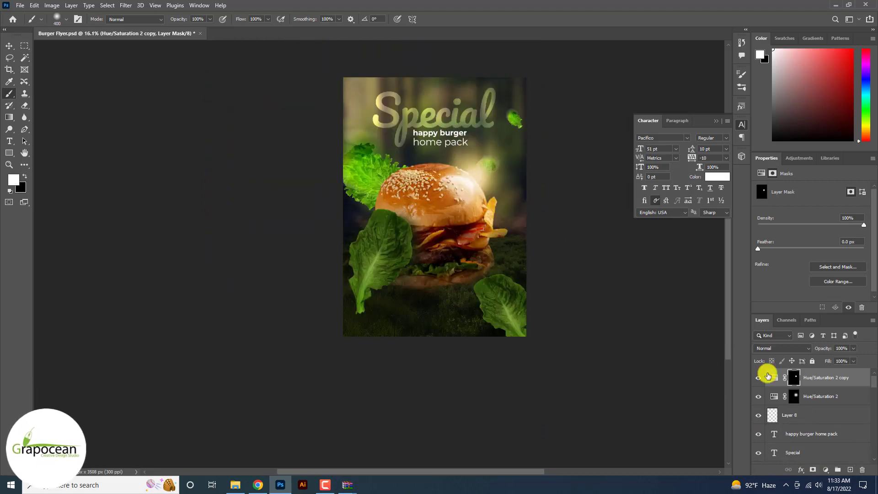
Step: Paint a soft 700 px glow on the Hue/Saturation 2 mask where the bun's left edge meets the large lettuce leaf
click(795, 396)
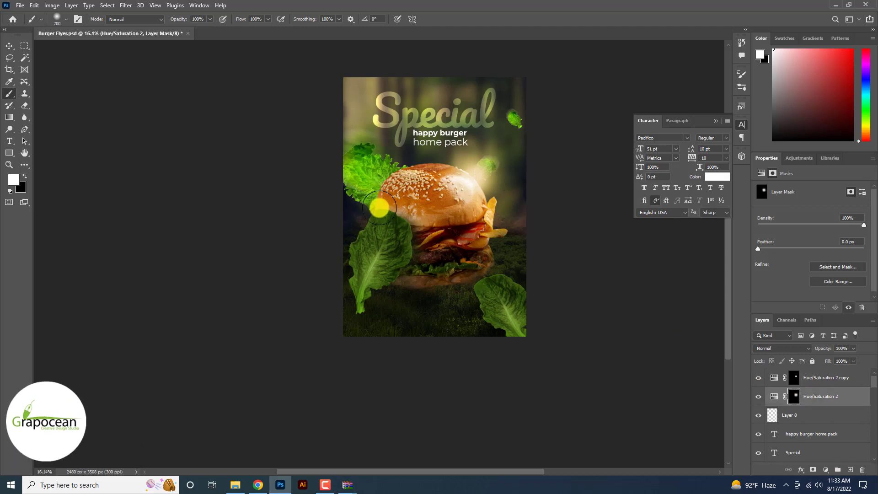
key(bracketright)
key(bracketright)
key(bracketright)
click(378, 208)
Step: Intensify the core of the glow at the bun's left edge with a 250 px brush on the Hue/Saturation 2 copy mask
click(792, 377)
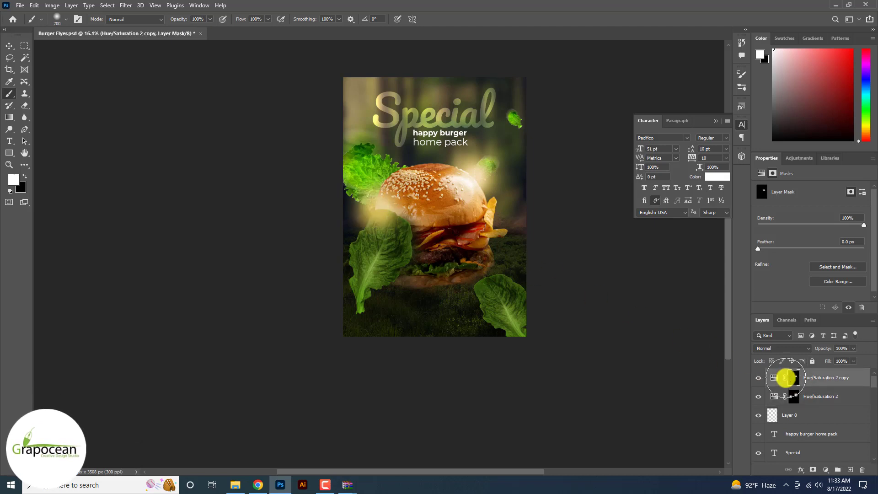
key(bracketleft)
key(bracketleft)
key(bracketleft)
key(bracketleft)
key(bracketleft)
key(bracketleft)
key(bracketleft)
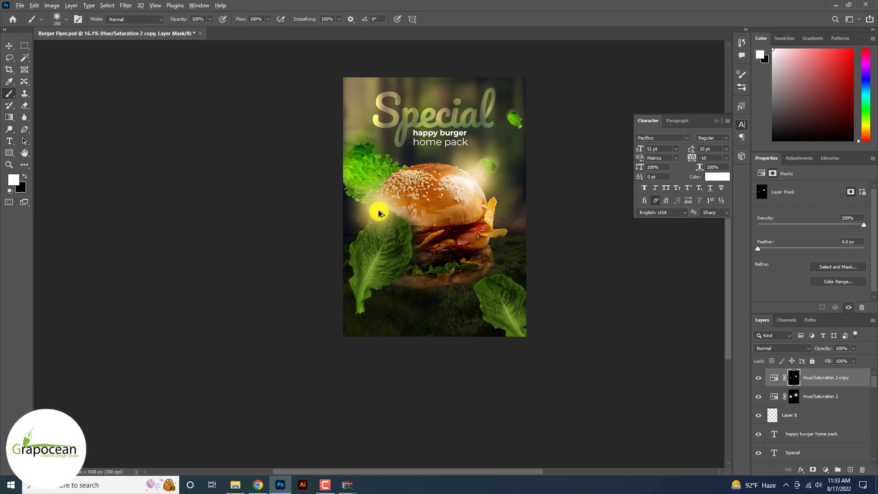
scroll(378, 211, down, 4)
scroll(379, 211, up, 6)
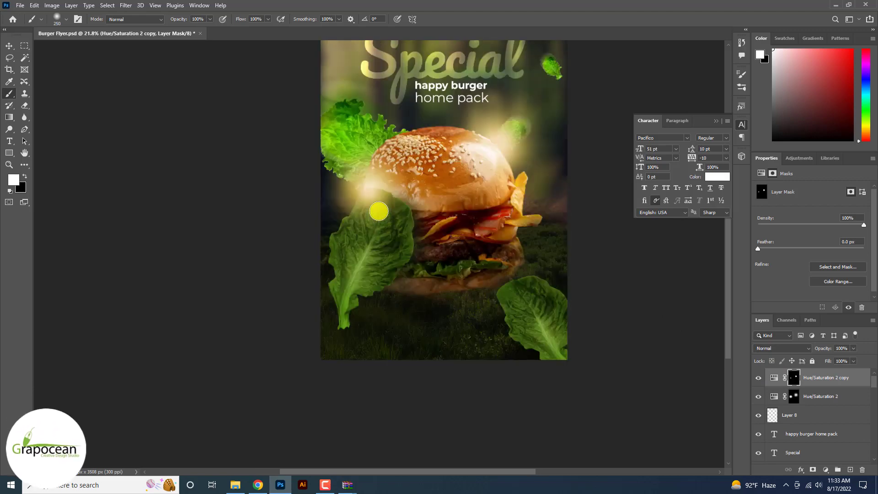
scroll(379, 211, up, 2)
key(x)
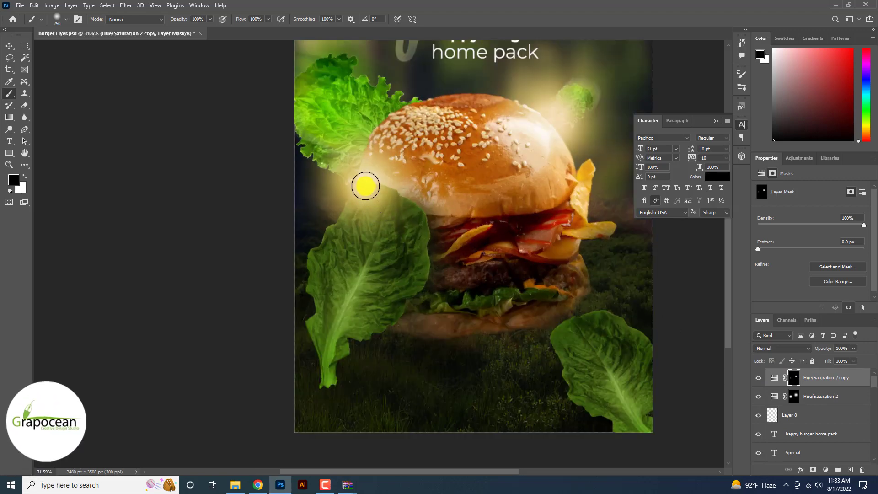
scroll(365, 181, down, 2)
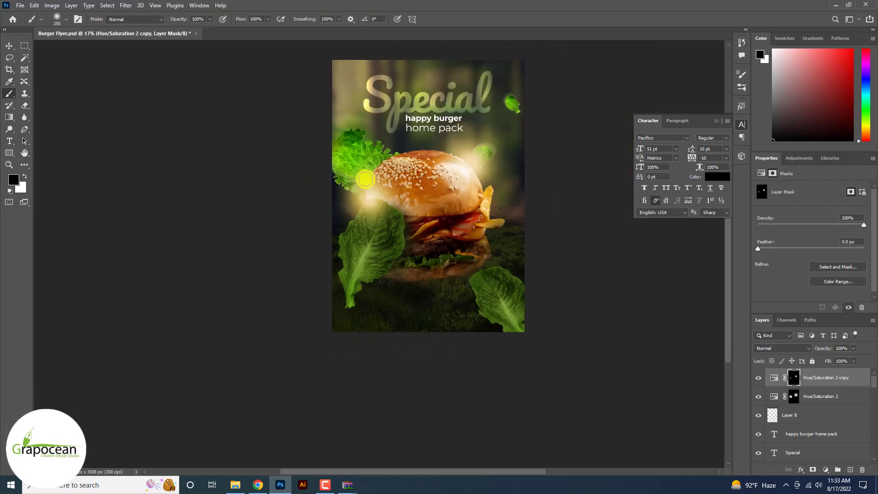
scroll(365, 179, down, 2)
click(9, 48)
scroll(20, 59, up, 2)
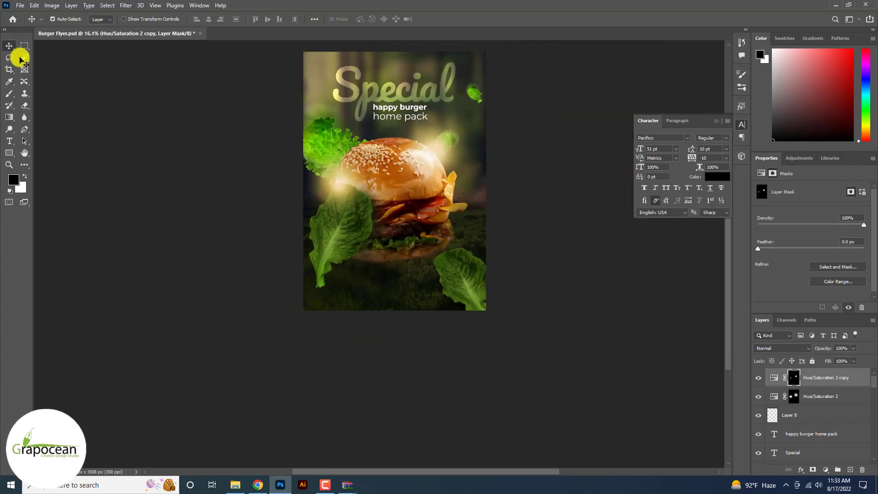
scroll(20, 59, up, 1)
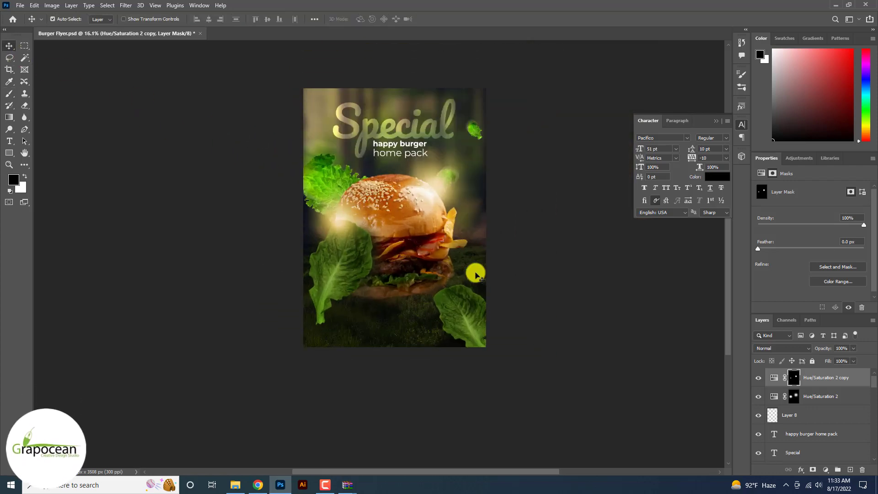
Step: Dab a soft glow over the start of the "Special" headline on the Hue/Saturation 2 mask, using a 600 px brush at 75% opacity
click(349, 160)
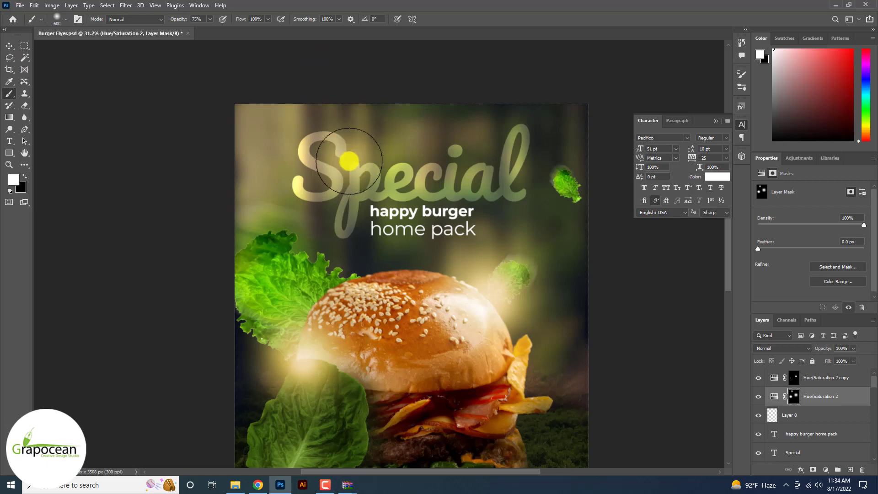
click(352, 167)
scroll(355, 170, down, 2)
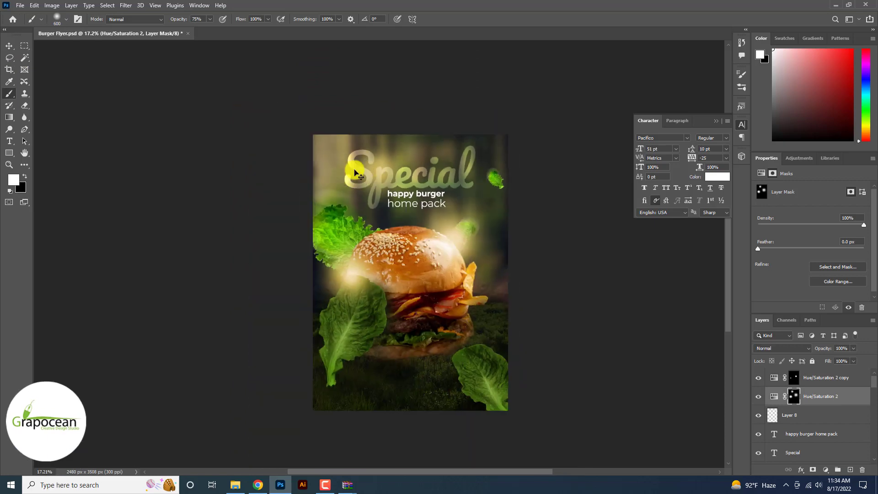
scroll(435, 173, up, 2)
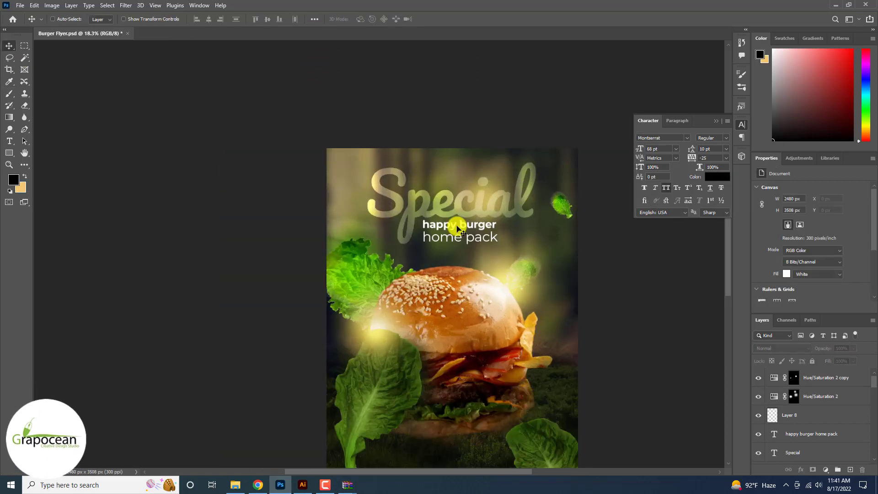
Step: Add a Lorem ipsum paragraph text box over the grass below the burger in 28 pt Montserrat Regular with All Caps off
scroll(455, 225, up, 1)
scroll(457, 227, down, 2)
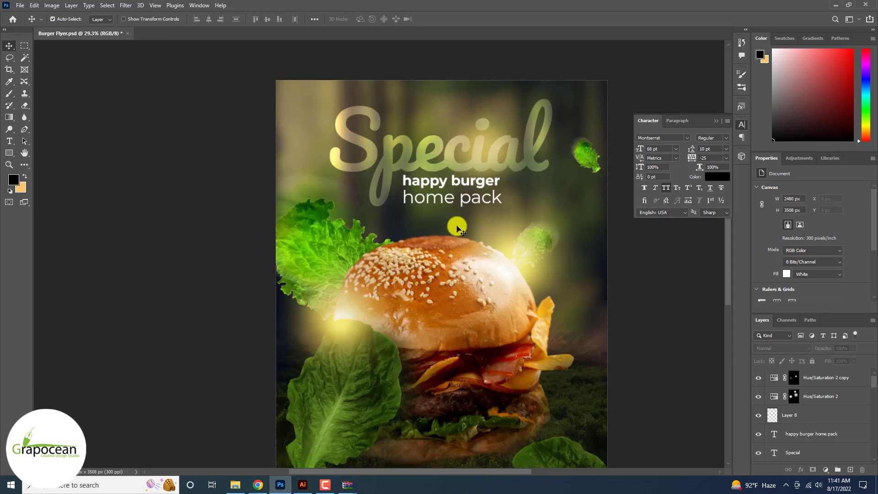
scroll(455, 222, down, 2)
scroll(407, 211, down, 1)
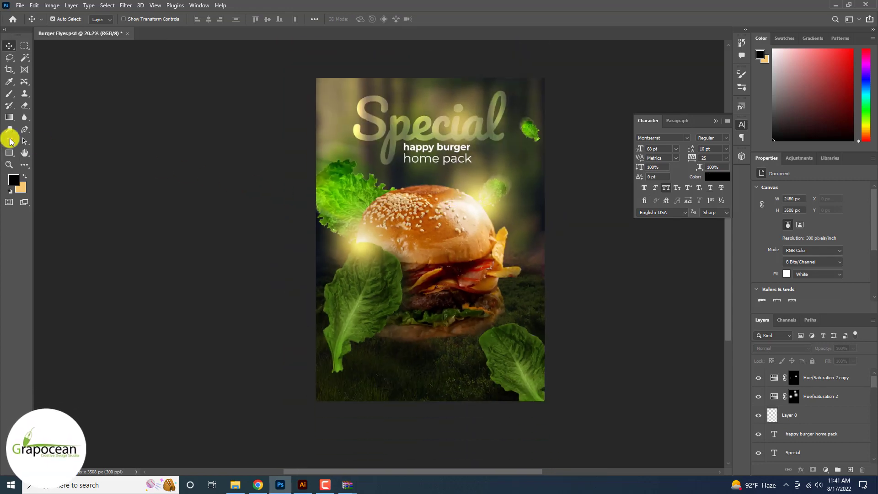
click(9, 140)
drag(524, 393, 522, 395)
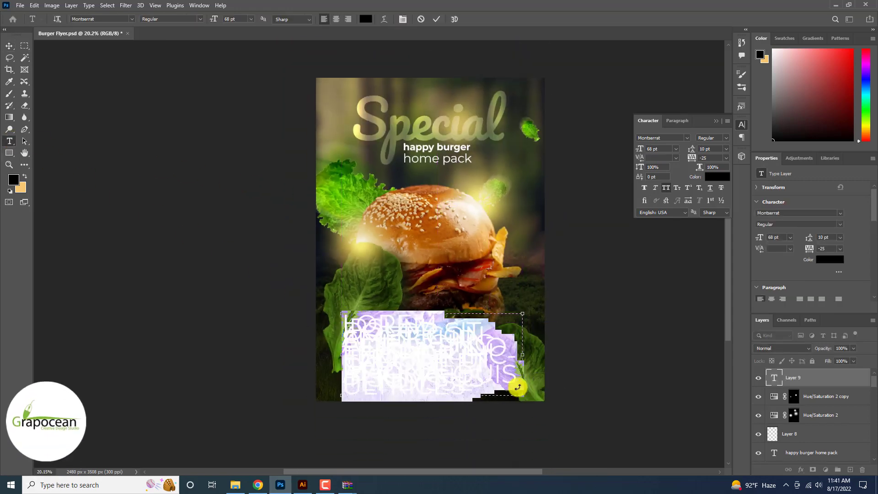
drag(214, 19, 192, 19)
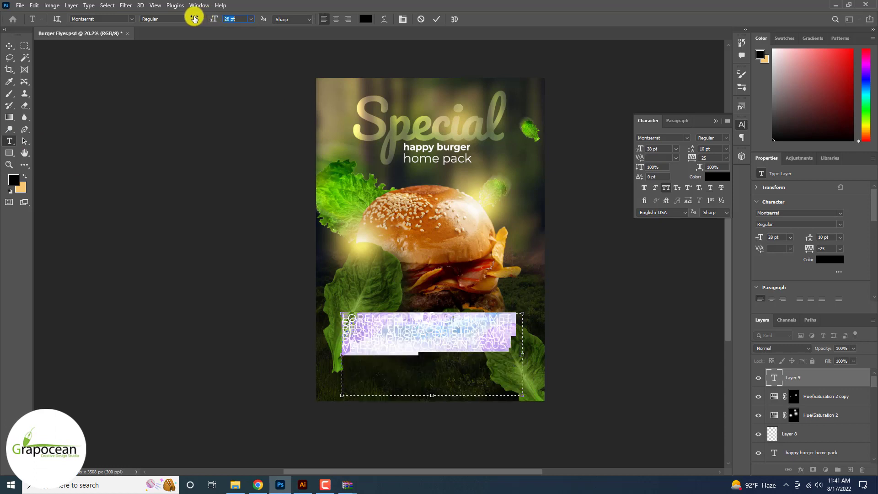
click(664, 188)
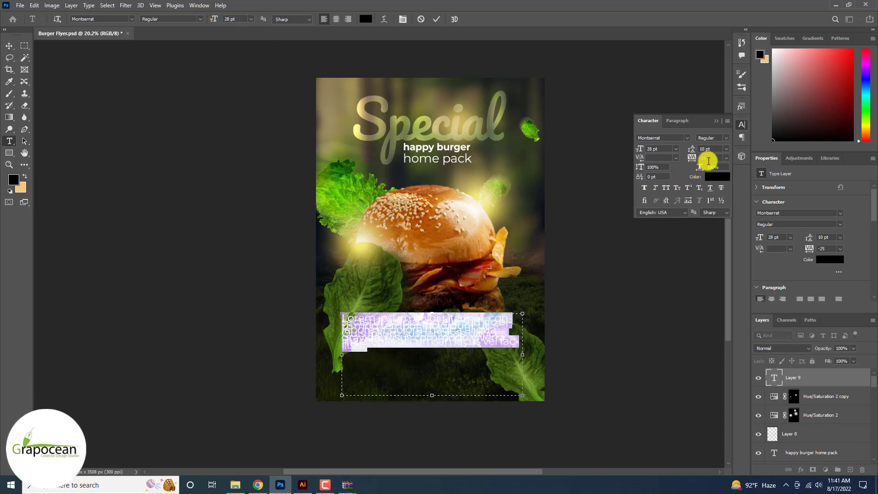
Step: Set the Lorem ipsum paragraph to Auto leading, 13 pt size and white text color
click(726, 149)
click(726, 156)
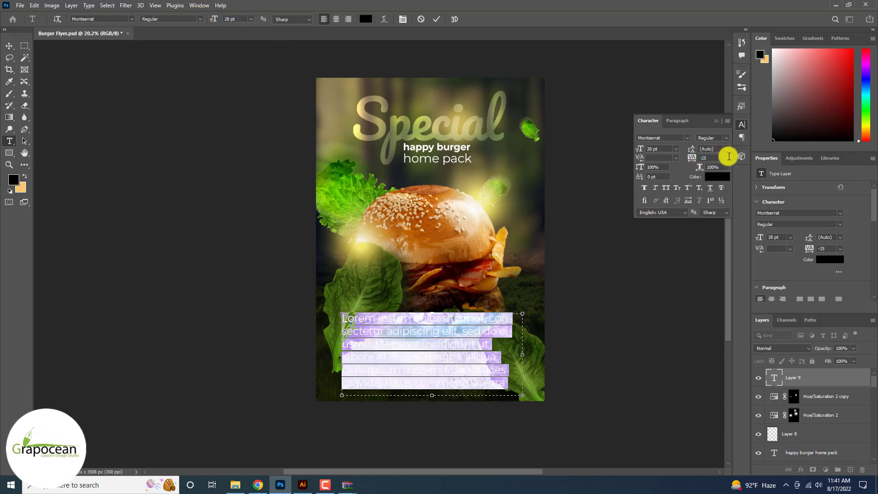
drag(214, 20, 208, 20)
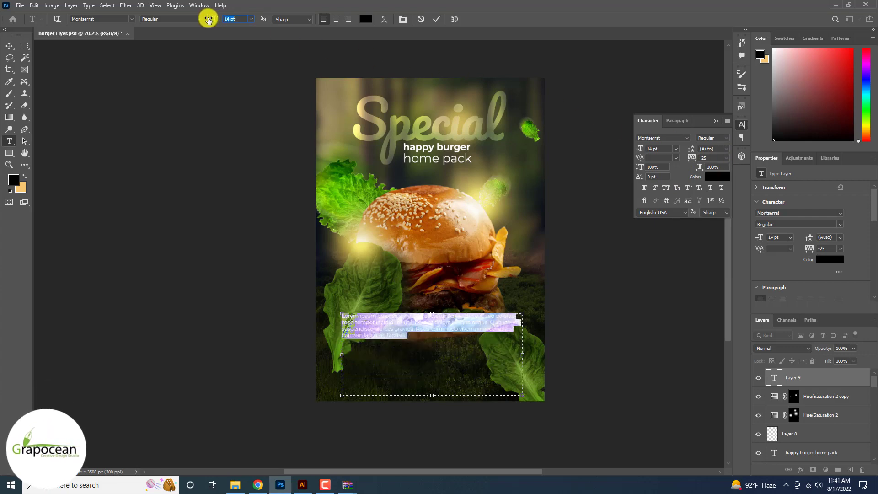
click(366, 19)
drag(763, 229, 806, 194)
click(843, 196)
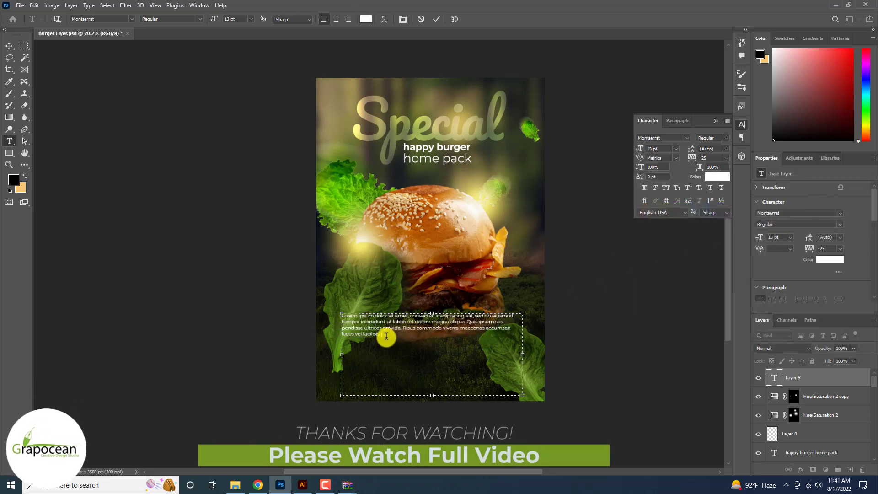
Step: Center-align the Lorem ipsum paragraph and move it down toward the flyer's lower edge
drag(386, 336, 302, 295)
click(337, 19)
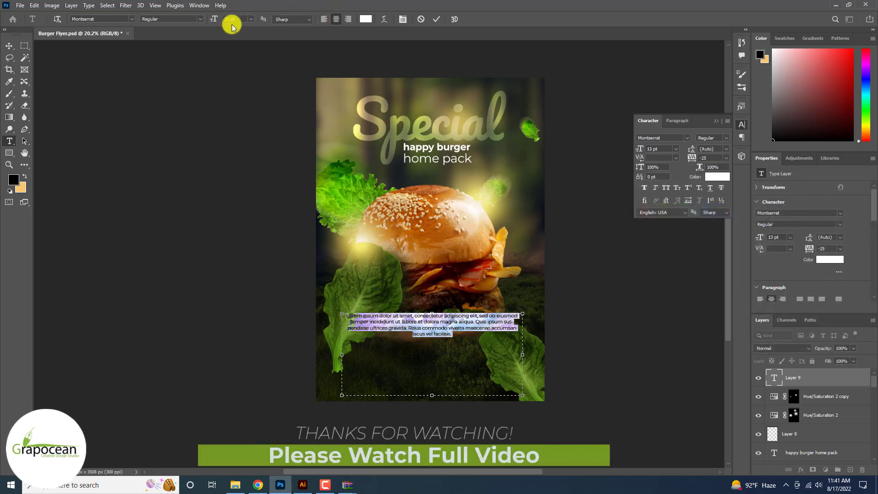
click(9, 46)
drag(435, 333, 443, 359)
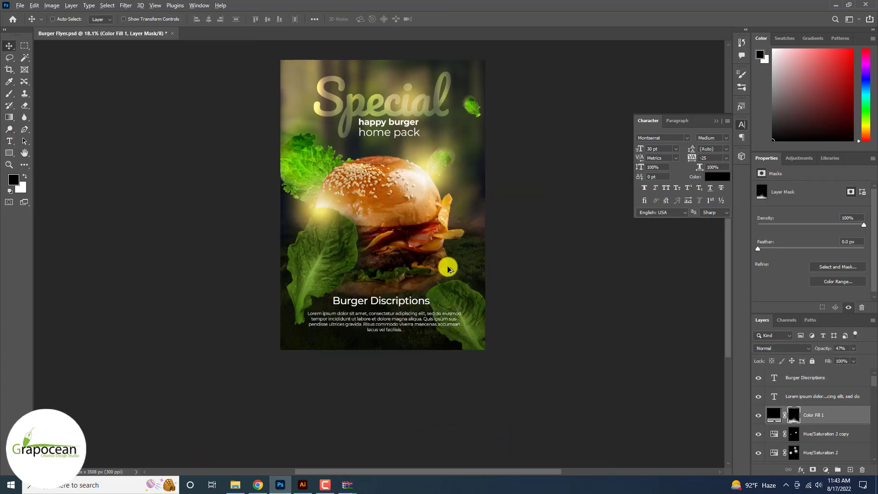
scroll(448, 270, down, 2)
scroll(448, 270, down, 2)
scroll(448, 270, up, 4)
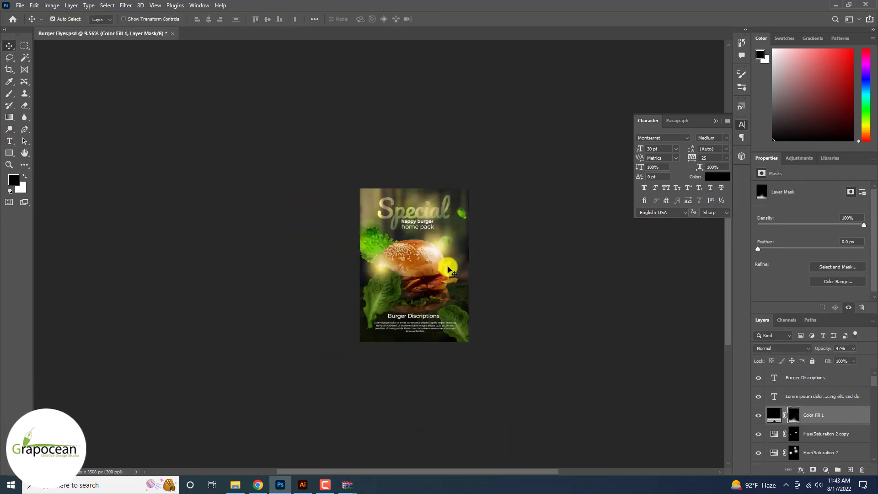
scroll(448, 270, down, 2)
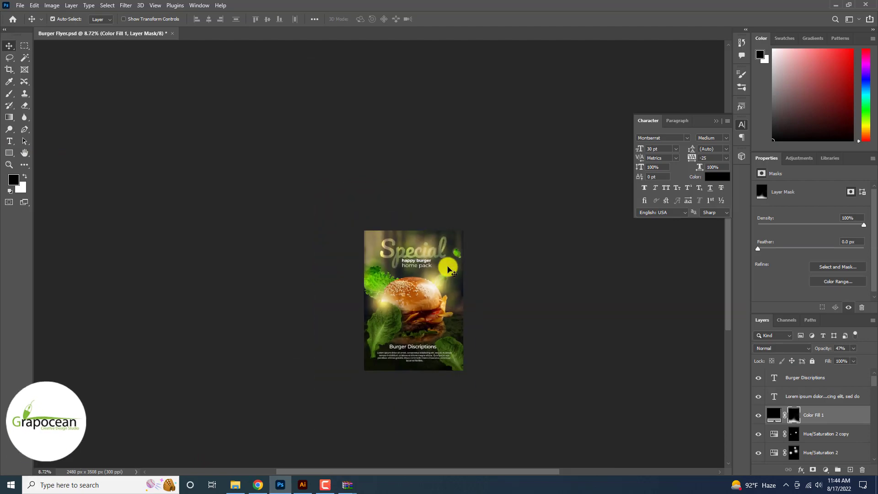
scroll(449, 269, up, 4)
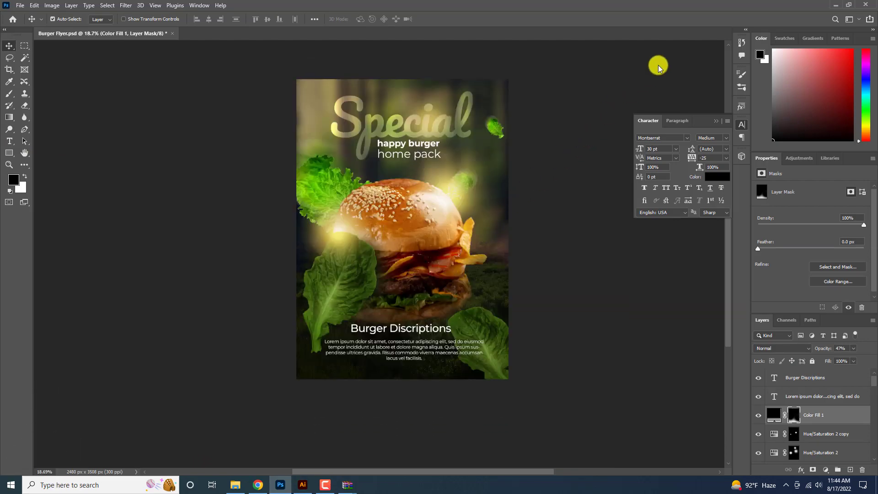